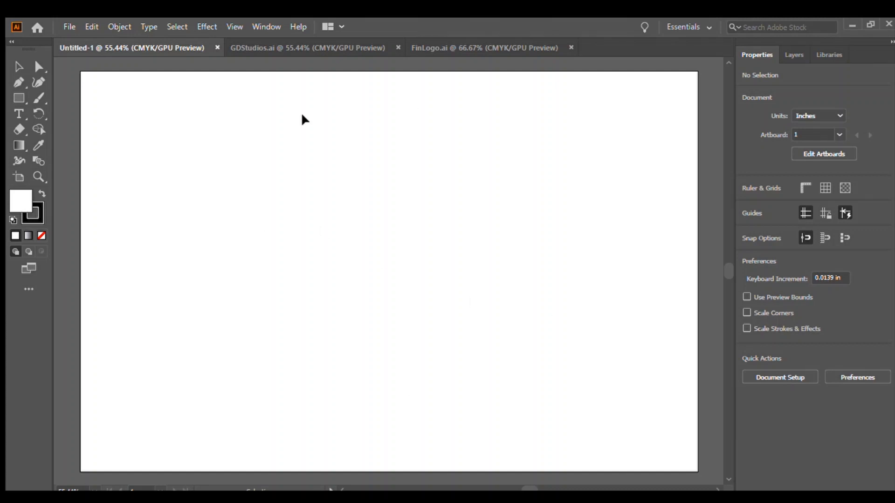
- Check the GDStudios.ai pencil reference, then draw a star and a triangle about 4.57 by 3.96 in on the blank Untitled-1 artboard
{"action": "left_click", "coordinate": [277, 47]}
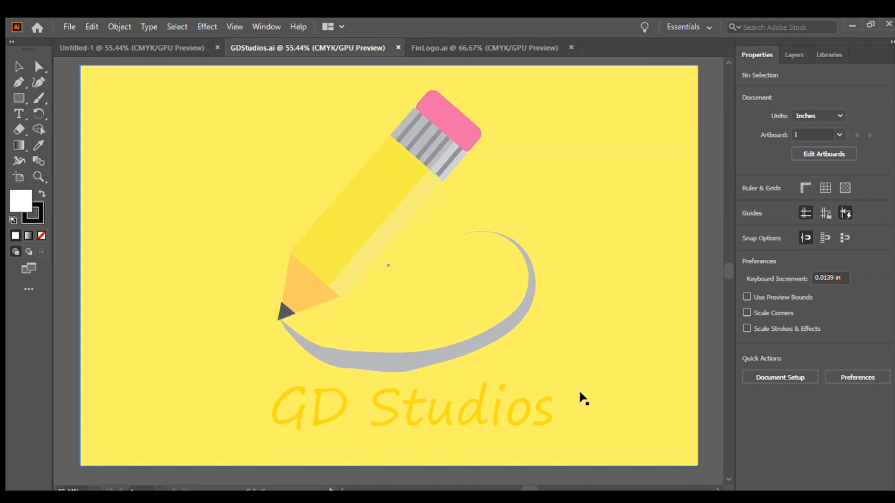
{"action": "left_click", "coordinate": [176, 45]}
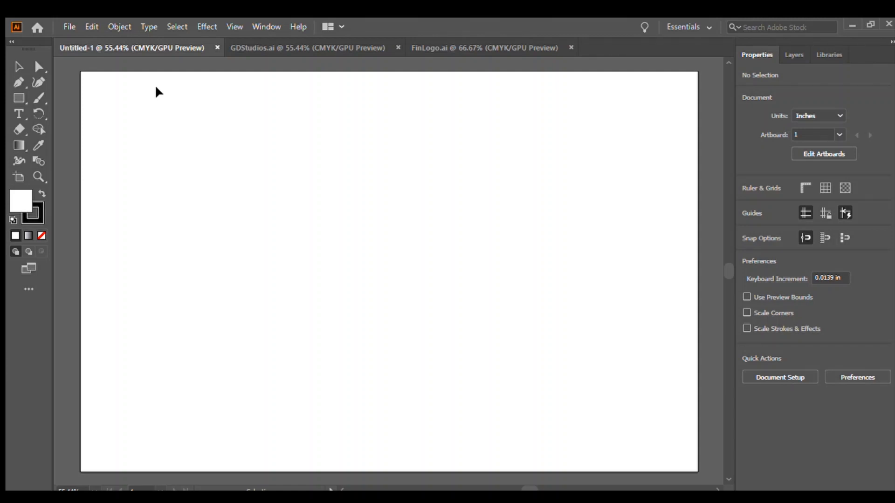
{"action": "left_click", "coordinate": [16, 99]}
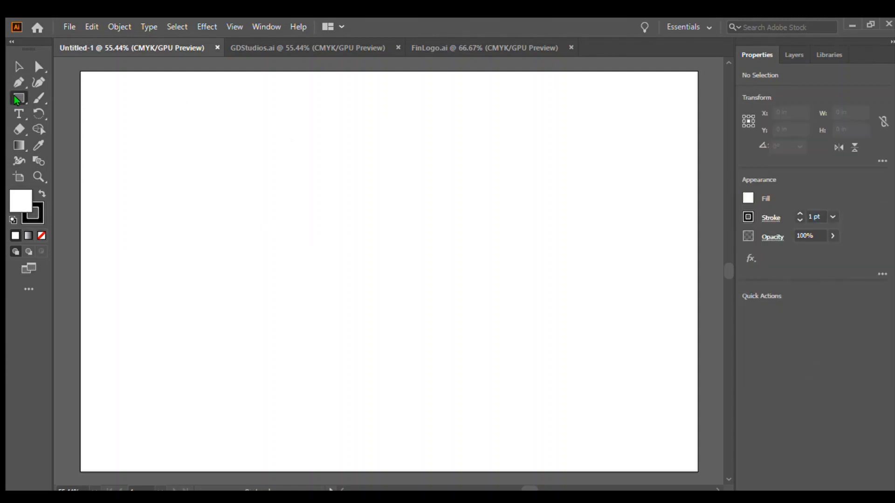
{"action": "left_click", "coordinate": [88, 141]}
{"action": "left_click_drag", "start_coordinate": [296, 204], "coordinate": [372, 258]}
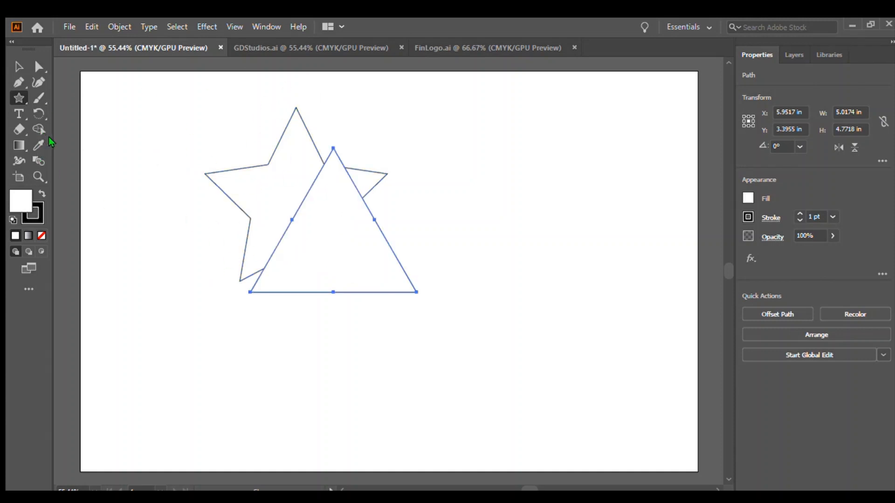
- Delete the star behind the triangle, leaving only the triangle on the artboard
{"action": "left_click", "coordinate": [18, 70]}
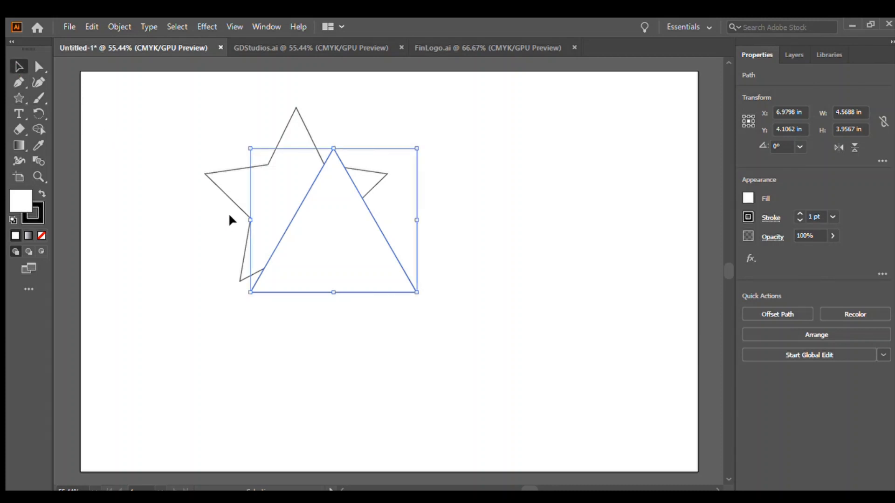
{"action": "left_click", "coordinate": [217, 179]}
{"action": "key", "text": "Delete"}
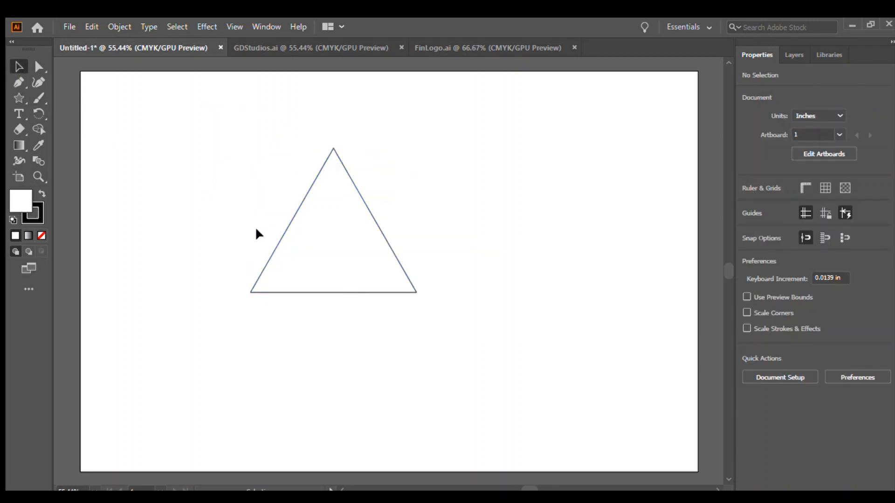
{"action": "left_click", "coordinate": [345, 256]}
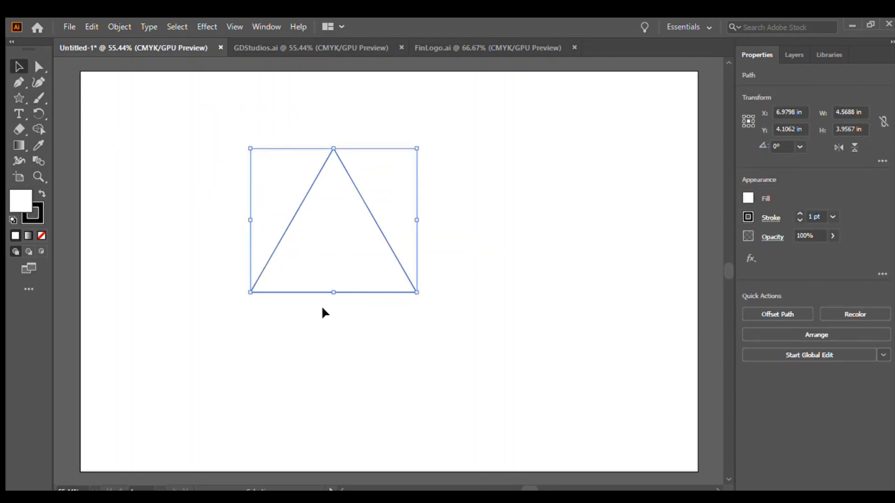
{"action": "left_click", "coordinate": [198, 146]}
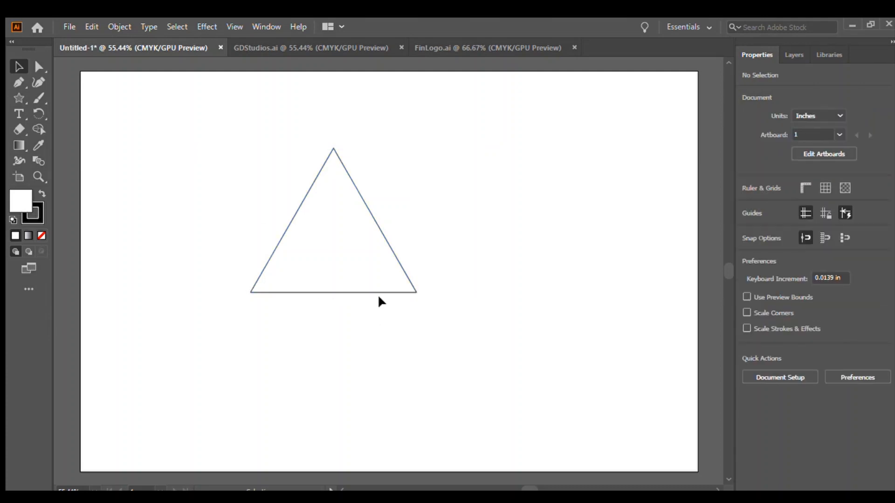
- Rotate and reposition the triangle so that its base tilts about 13°
{"action": "left_click", "coordinate": [366, 292]}
{"action": "left_click_drag", "start_coordinate": [331, 300], "coordinate": [394, 153]}
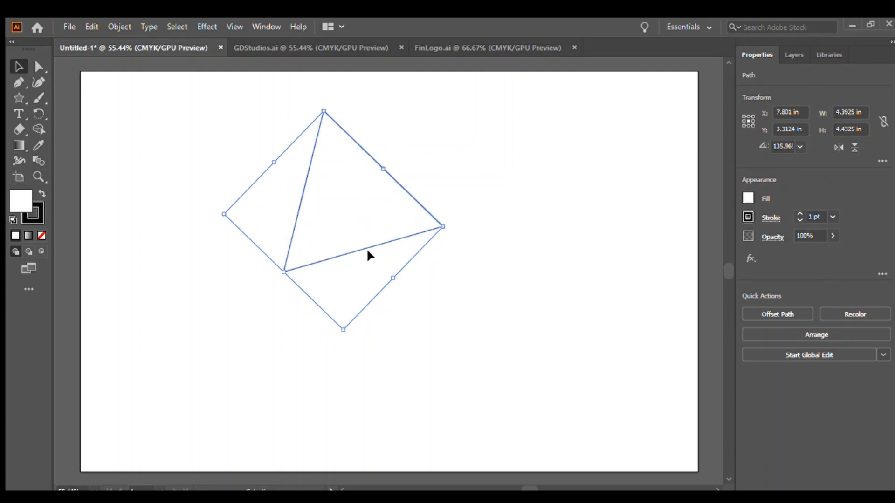
{"action": "left_click_drag", "start_coordinate": [363, 243], "coordinate": [358, 270]}
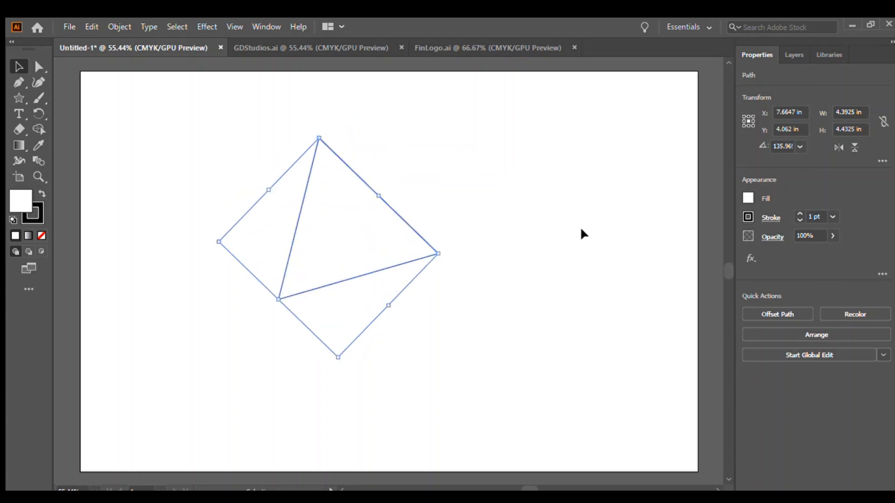
{"action": "left_click", "coordinate": [40, 110]}
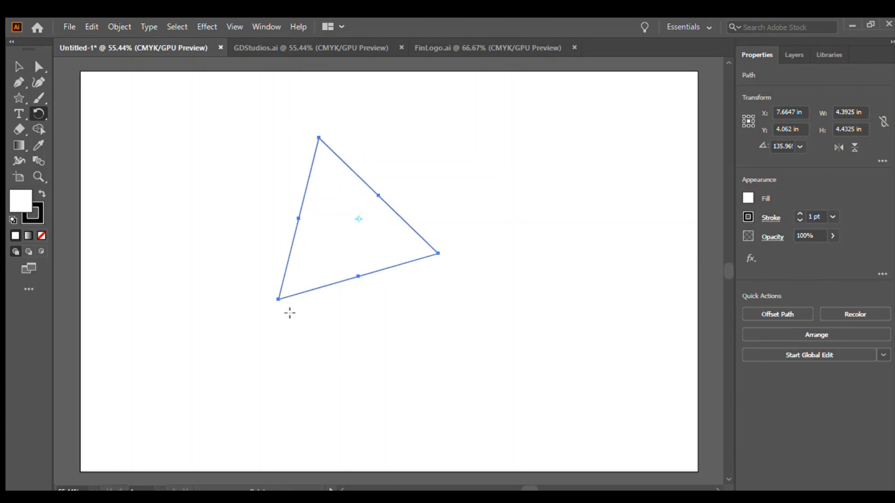
{"action": "left_click_drag", "start_coordinate": [332, 263], "coordinate": [337, 179]}
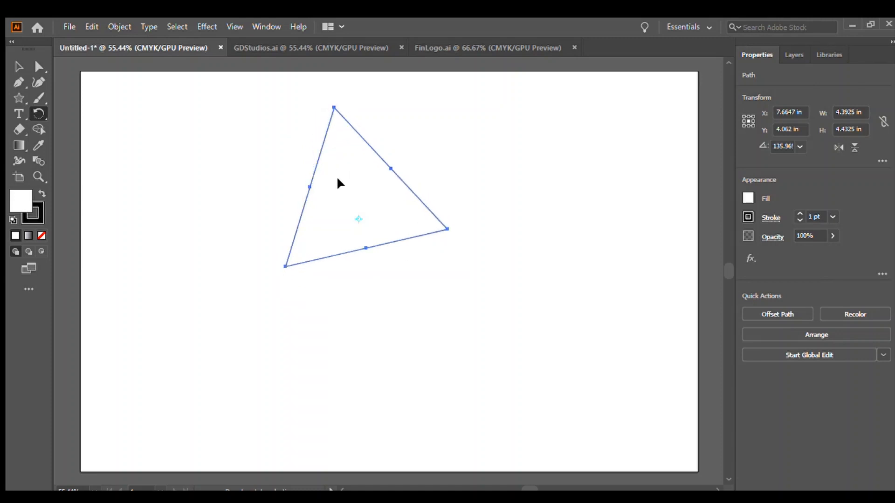
- Shrink the triangle to about 1.70 by 1.66 in and move it to about X 6.94 in, Y 4.80 in
{"action": "left_click", "coordinate": [19, 66]}
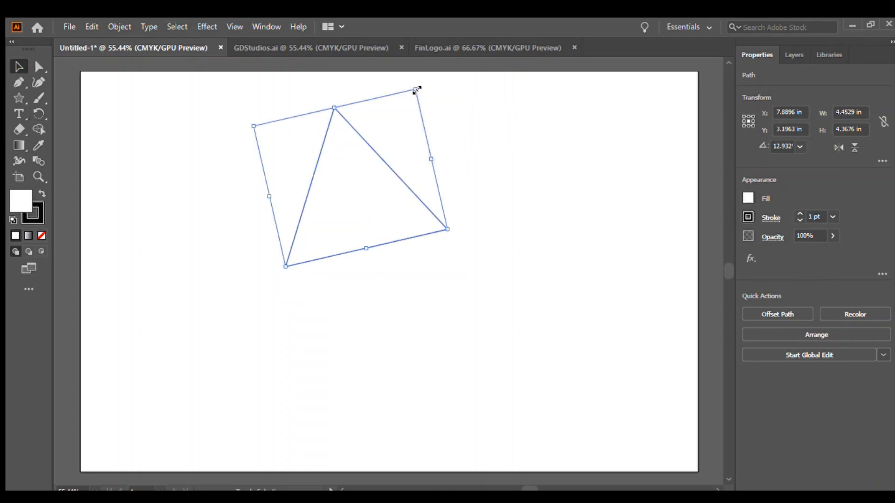
{"action": "left_click_drag", "start_coordinate": [416, 90], "coordinate": [332, 187]}
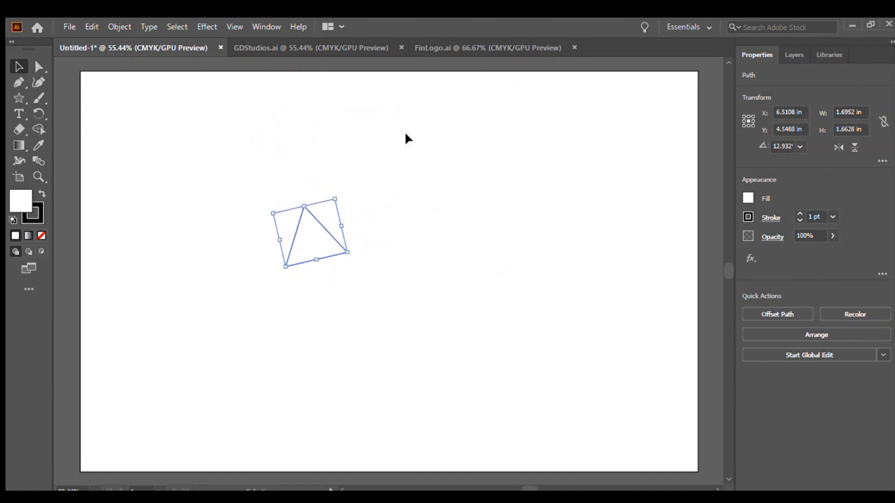
{"action": "left_click", "coordinate": [485, 186]}
{"action": "left_click_drag", "start_coordinate": [308, 240], "coordinate": [324, 249]}
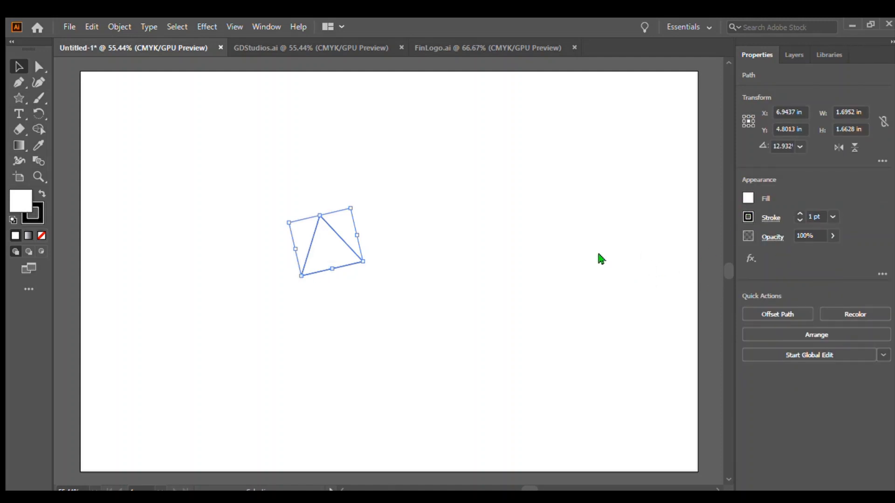
- Remove the triangle's stroke and fill it with a light orange-yellow
{"action": "key", "text": "slash"}
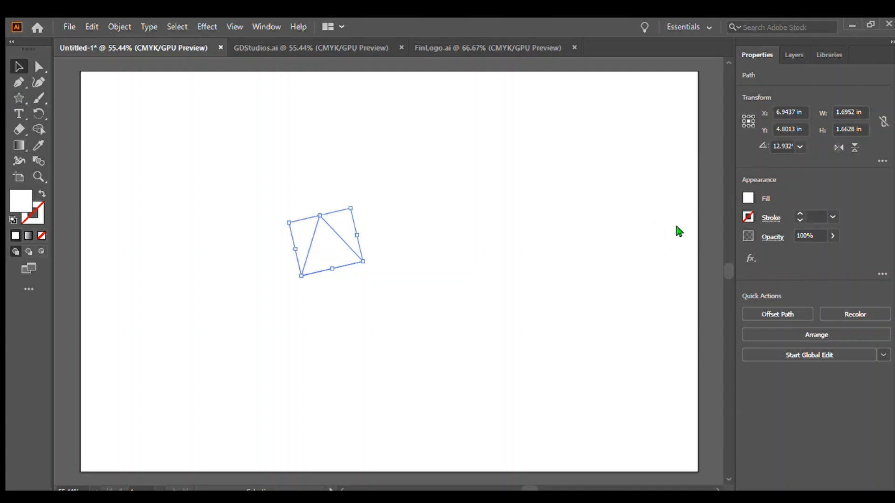
{"action": "key", "text": "i"}
{"action": "left_click", "coordinate": [622, 338]}
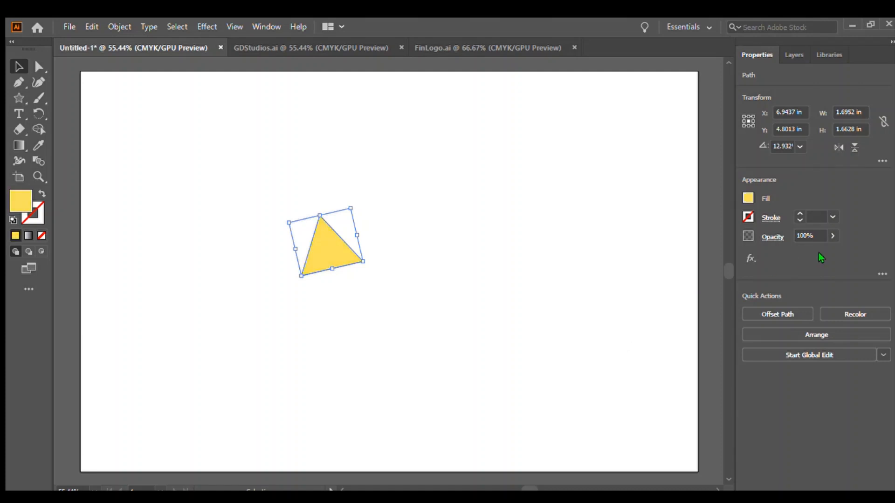
{"action": "left_click", "coordinate": [474, 280]}
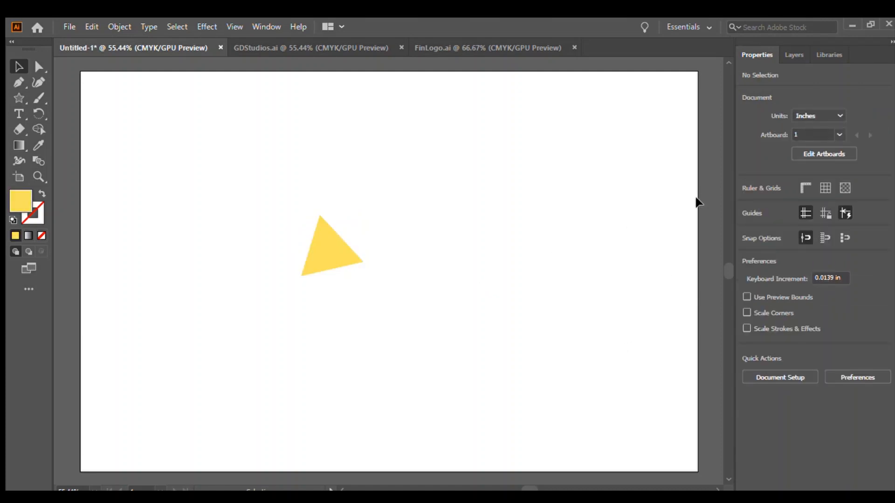
- Rotate the yellow triangle slightly and place it in the lower-left area of the artboard as the pencil tip
{"action": "left_click", "coordinate": [327, 266]}
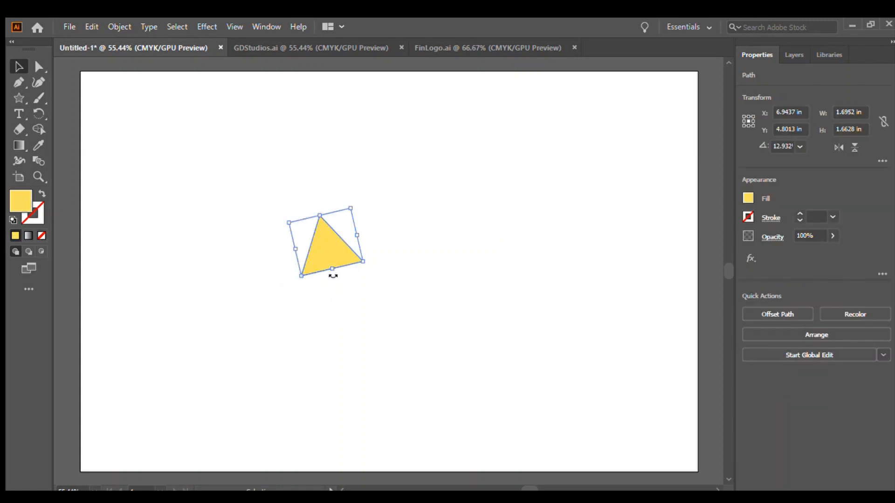
{"action": "left_click", "coordinate": [33, 111]}
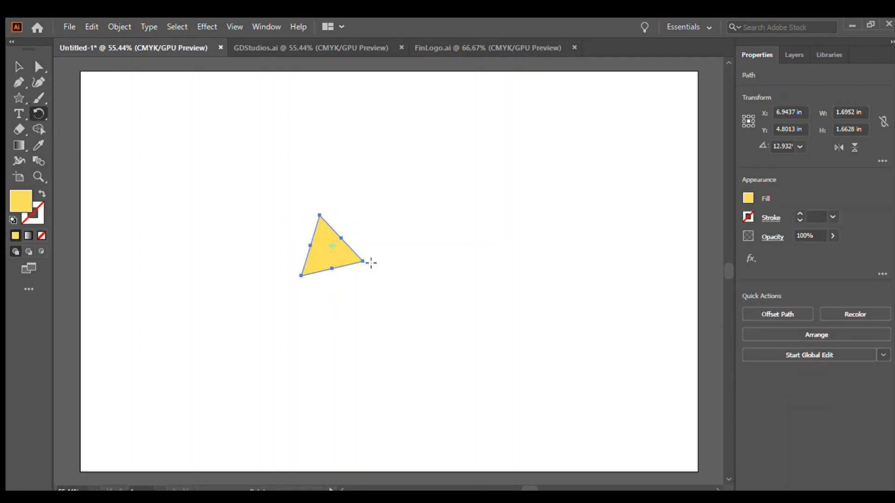
{"action": "left_click_drag", "start_coordinate": [337, 259], "coordinate": [260, 336]}
{"action": "left_click", "coordinate": [19, 66]}
{"action": "left_click", "coordinate": [286, 232]}
{"action": "left_click", "coordinate": [523, 327]}
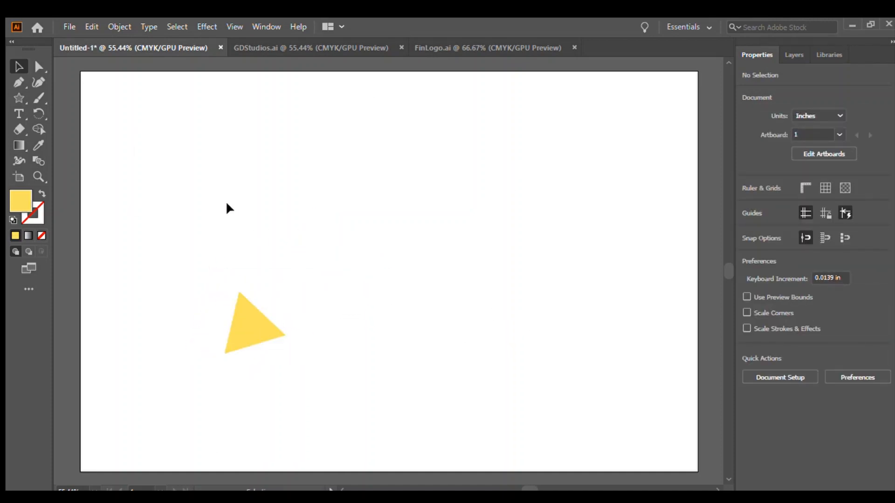
- Draw an upright rectangle about 1.71 by 5.27 in near the middle of the artboard for the pencil body
{"action": "left_click", "coordinate": [18, 99]}
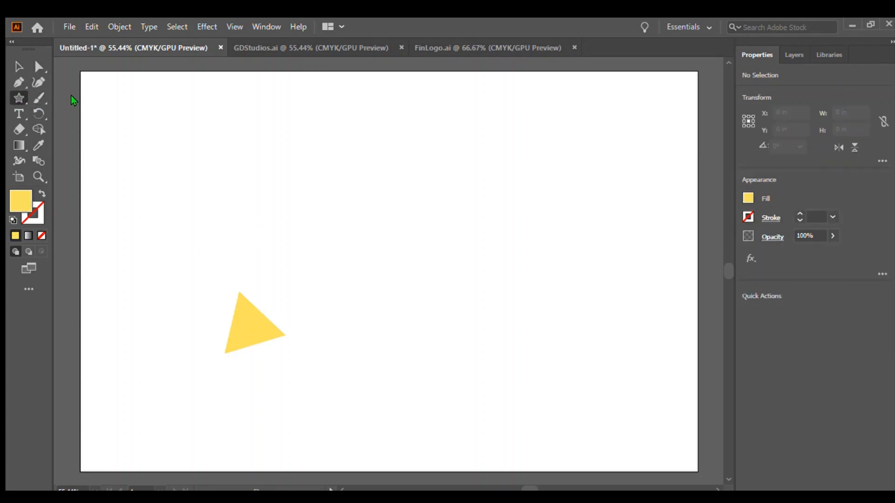
{"action": "key", "text": "m"}
{"action": "left_click_drag", "start_coordinate": [355, 141], "coordinate": [418, 334]}
{"action": "key", "text": "v"}
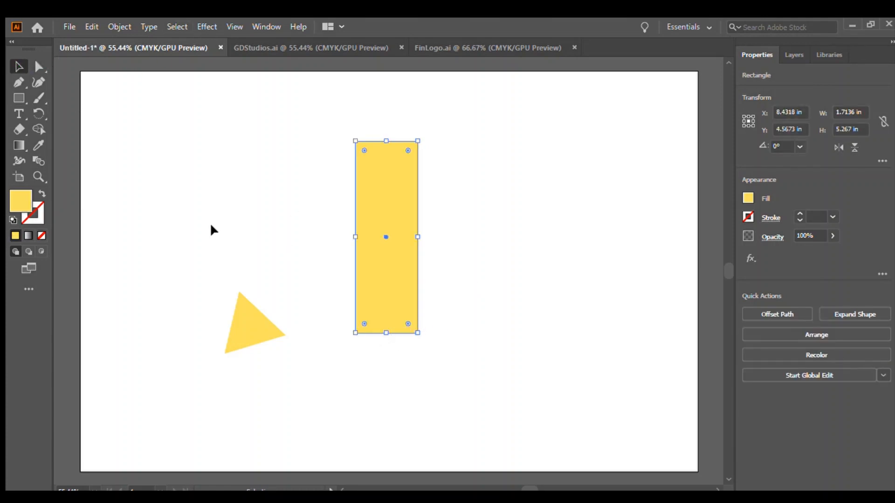
- Rotate the rectangle to about 325° and set it against the upper-right edge of the triangle
{"action": "left_click", "coordinate": [34, 113]}
{"action": "left_click_drag", "start_coordinate": [391, 285], "coordinate": [287, 280]}
{"action": "key", "text": "v"}
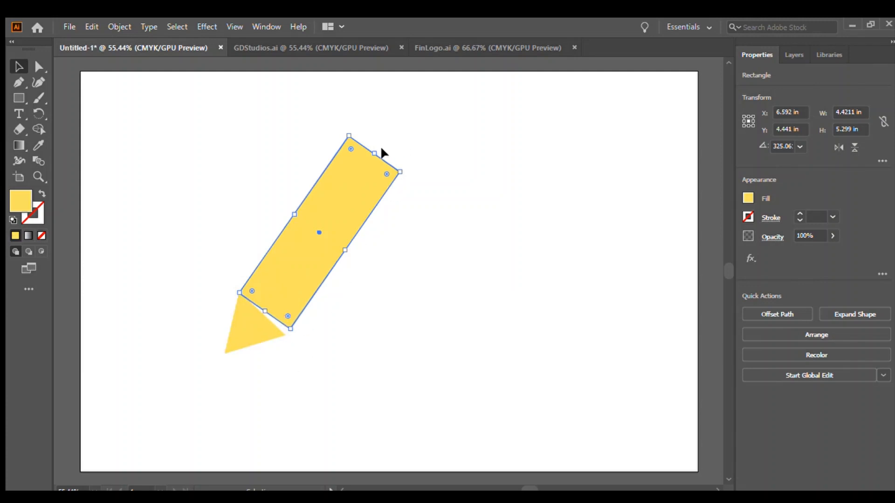
- Fine-tune the pencil body to about 318.8° and fit it flush to the tip at about X 6.69 in, Y 4.8 in
{"action": "left_click_drag", "start_coordinate": [376, 144], "coordinate": [384, 150]}
{"action": "left_click_drag", "start_coordinate": [277, 289], "coordinate": [275, 295]}
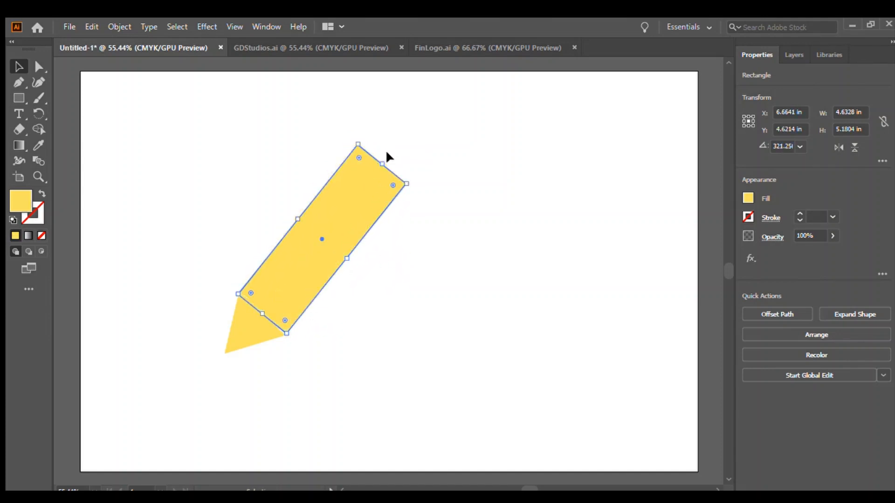
{"action": "left_click_drag", "start_coordinate": [387, 159], "coordinate": [390, 164]}
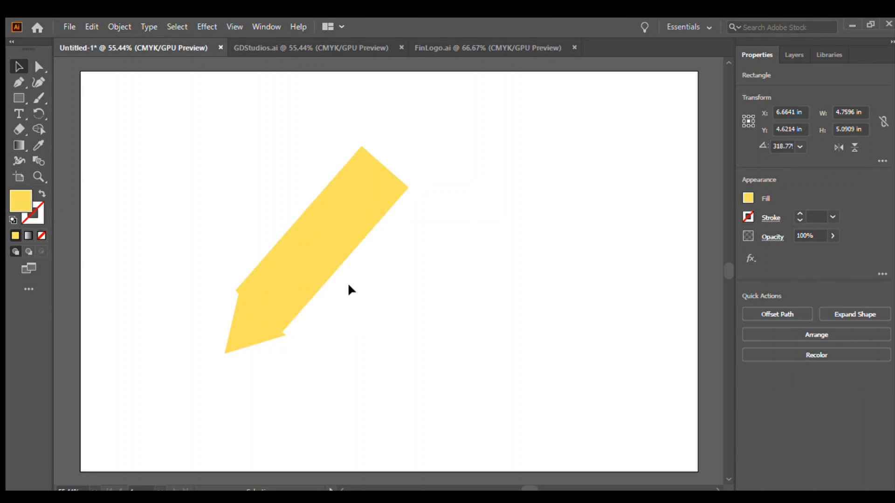
{"action": "left_click", "coordinate": [347, 282]}
{"action": "left_click_drag", "start_coordinate": [293, 276], "coordinate": [292, 285]}
{"action": "left_click", "coordinate": [535, 362]}
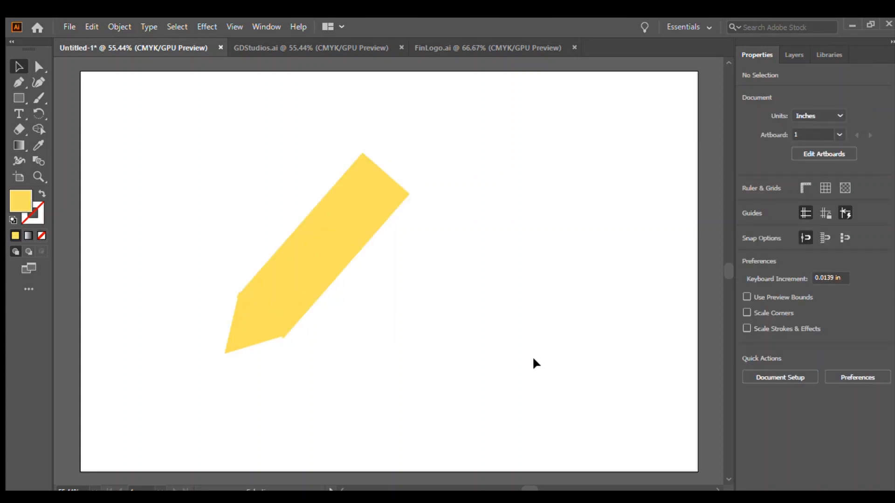
- Fill the pencil body with a bright lemon yellow that differs from the tip
{"action": "left_click", "coordinate": [280, 294]}
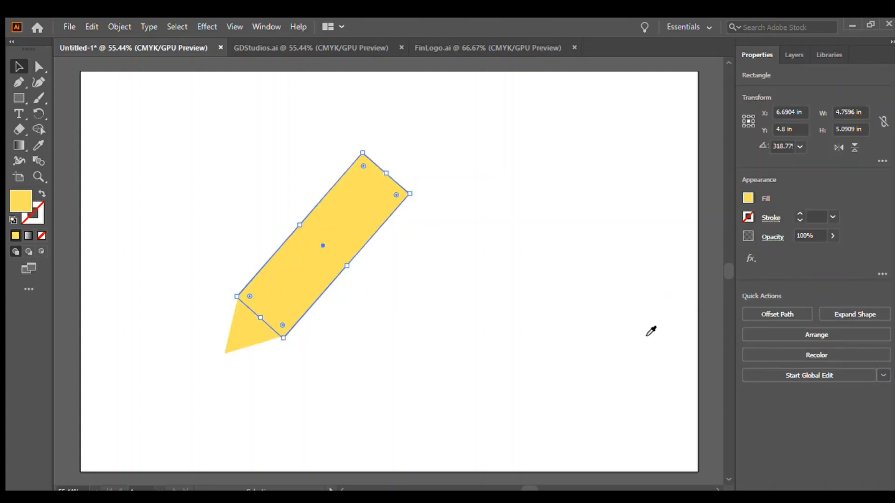
{"action": "left_click_drag", "start_coordinate": [690, 278], "coordinate": [791, 291]}
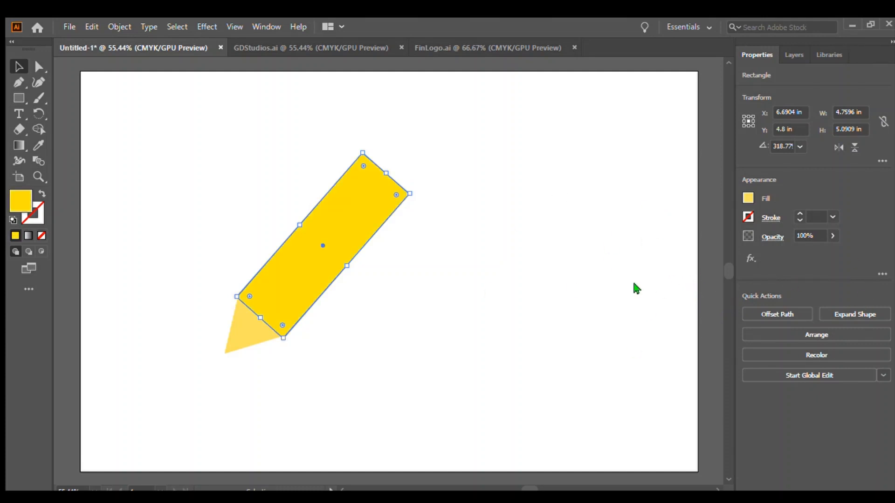
{"action": "left_click", "coordinate": [653, 245]}
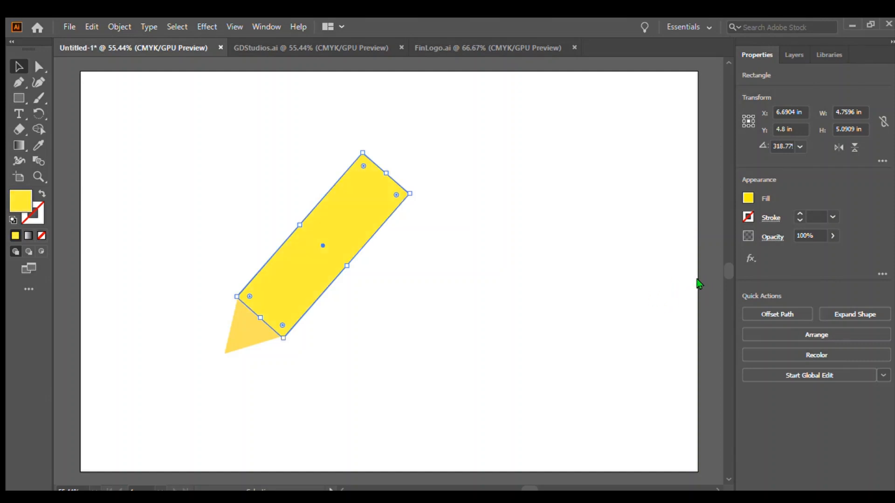
{"action": "left_click", "coordinate": [523, 271]}
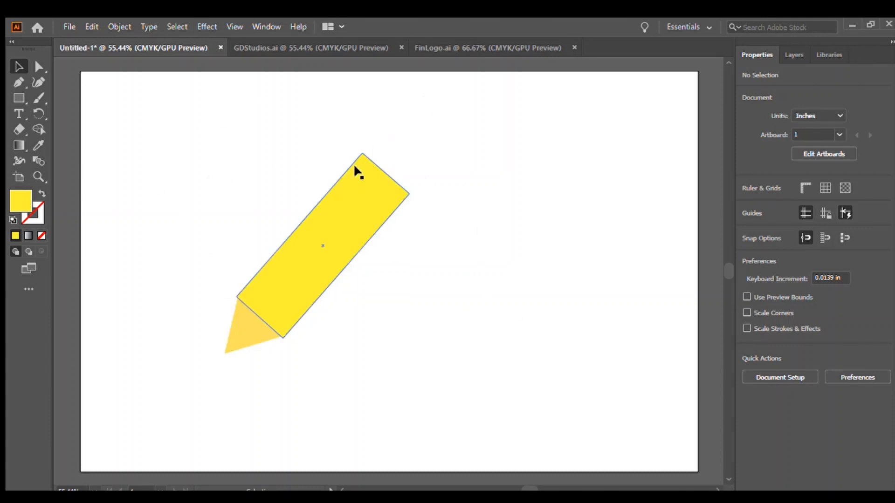
- Duplicate the pencil body exactly over the original and narrow the copy to a thin strip along its lower-right long edge
{"action": "left_click", "coordinate": [339, 247]}
{"action": "key", "text": "a"}
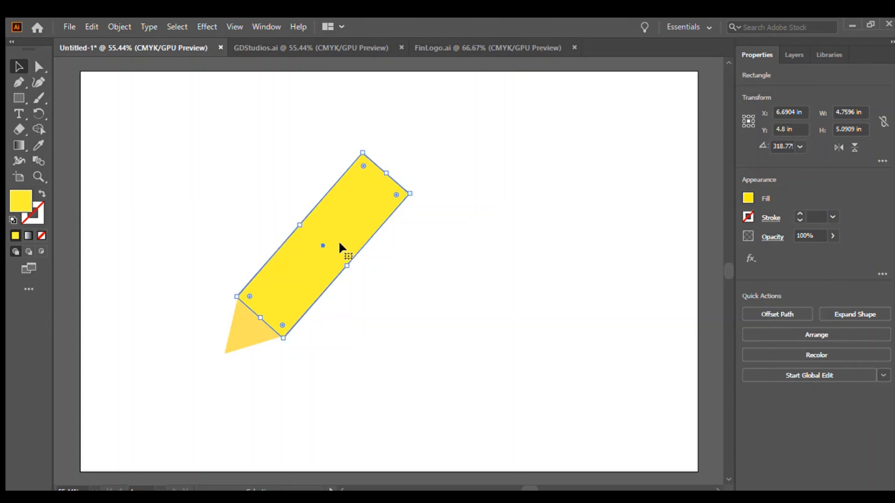
{"action": "key", "text": "v"}
{"action": "key", "text": "a"}
{"action": "key", "text": "ctrl+v"}
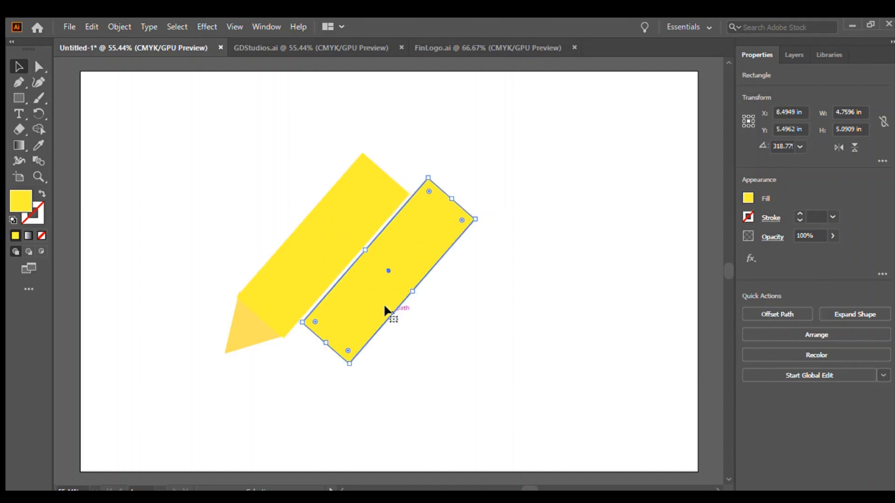
{"action": "left_click_drag", "start_coordinate": [365, 298], "coordinate": [303, 277]}
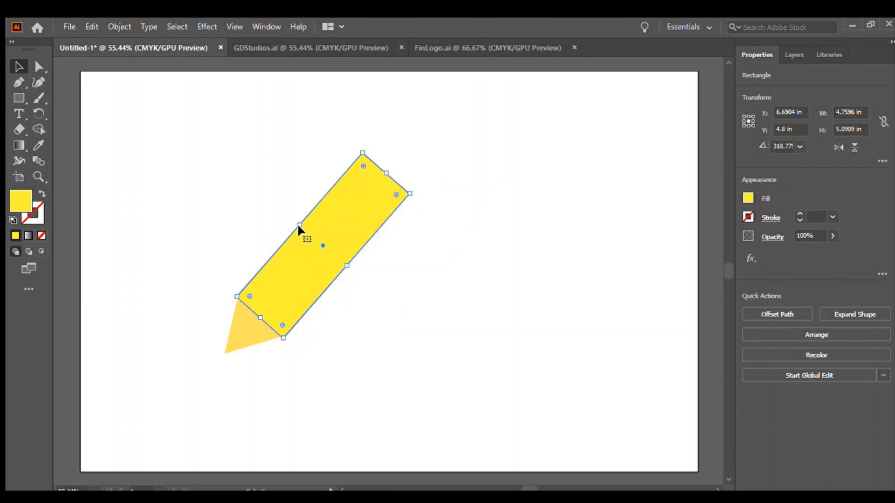
{"action": "left_click_drag", "start_coordinate": [298, 225], "coordinate": [332, 260]}
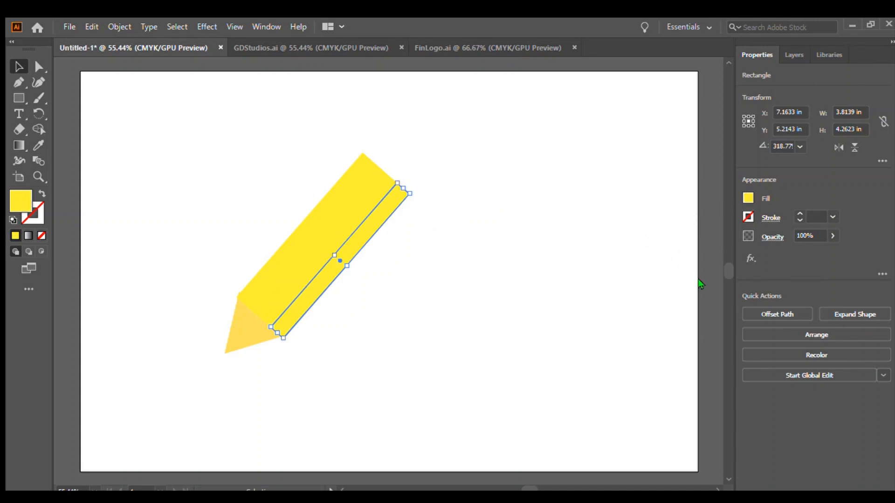
- Fill the thin strip with a paler yellow than the body and keep it flush with the body's lower-right long edge
{"action": "left_click", "coordinate": [403, 385]}
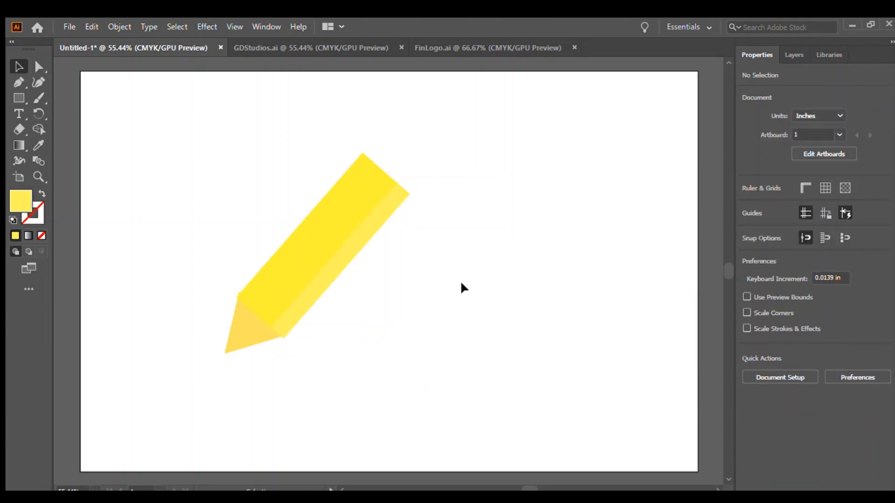
{"action": "mouse_move", "coordinate": [288, 305]}
{"action": "left_mouse_down"}
{"action": "mouse_move", "coordinate": [338, 239]}
{"action": "mouse_move", "coordinate": [294, 295]}
{"action": "left_mouse_up"}
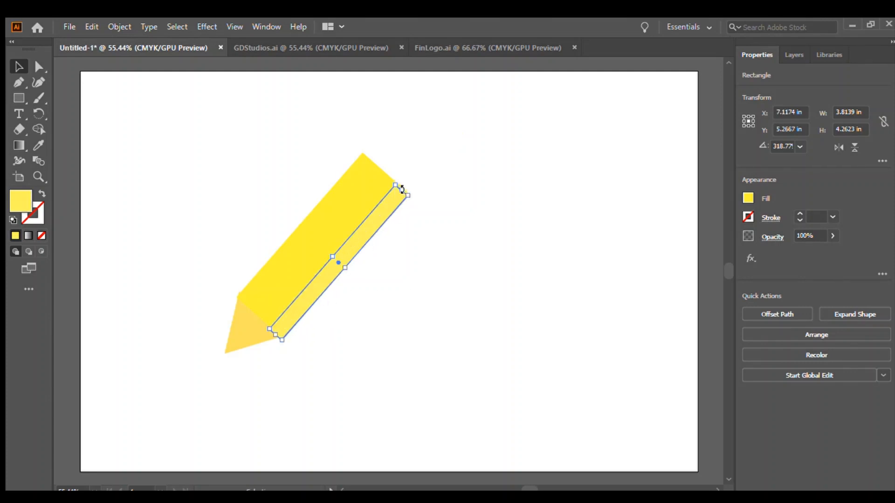
{"action": "mouse_move", "coordinate": [302, 302]}
{"action": "left_mouse_down"}
{"action": "mouse_move", "coordinate": [315, 288]}
{"action": "mouse_move", "coordinate": [301, 300]}
{"action": "left_mouse_up"}
{"action": "left_click", "coordinate": [405, 330]}
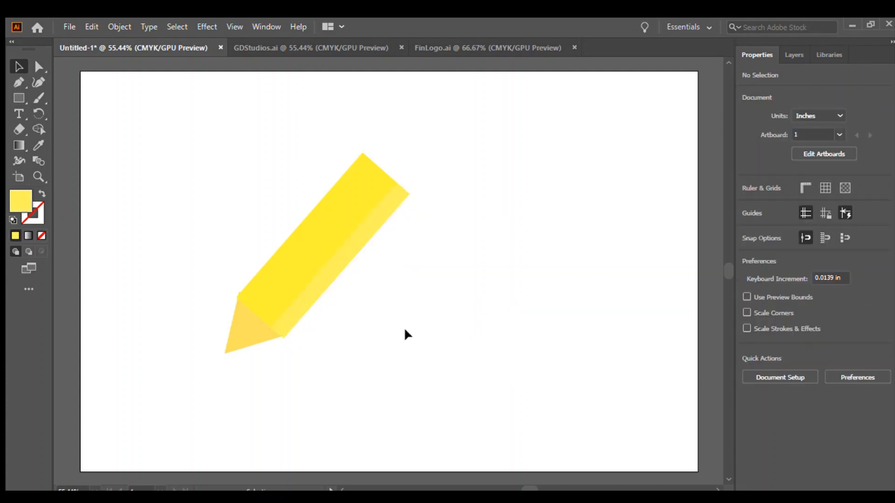
{"action": "left_click", "coordinate": [334, 262]}
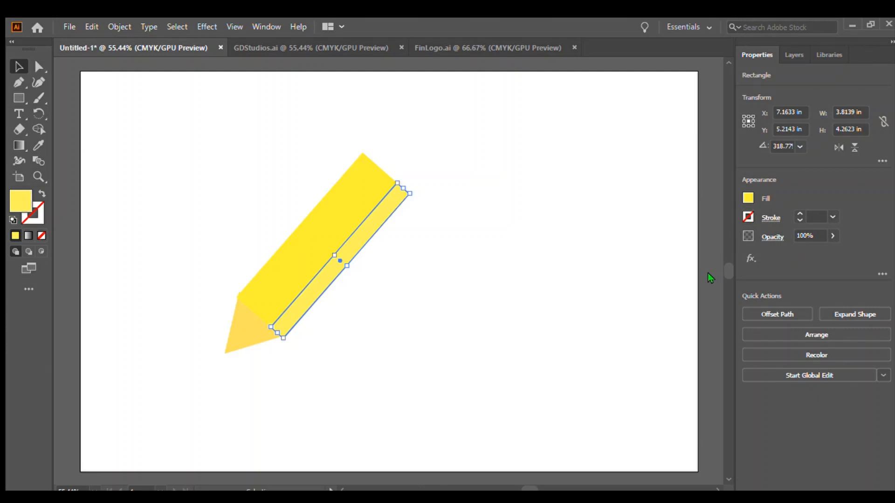
{"action": "left_click", "coordinate": [638, 415]}
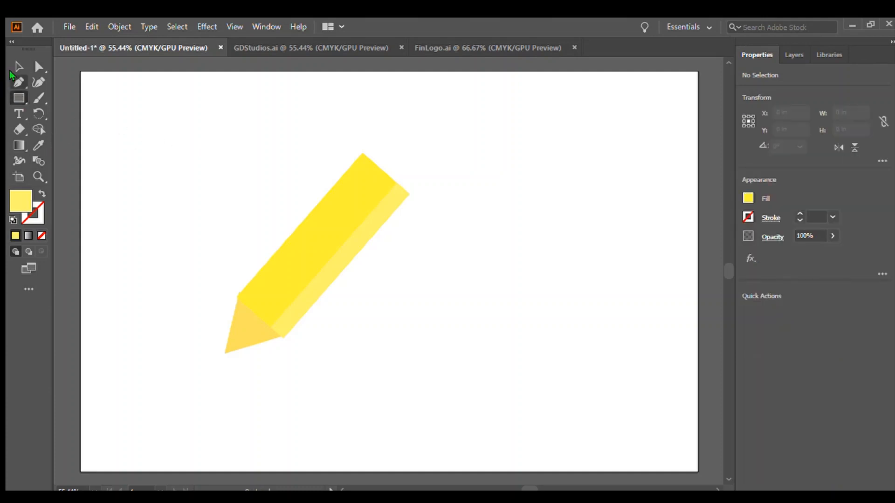
- Duplicate the pencil body, set the copy against the body's upper end, and shorten it to a ferrule about 1.76 by 1.66 in
{"action": "left_click", "coordinate": [305, 251]}
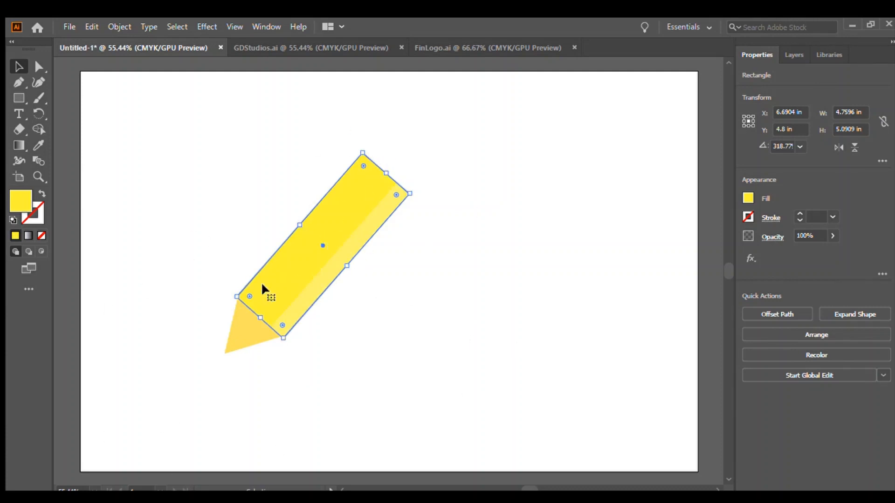
{"action": "key", "text": "a"}
{"action": "key", "text": "ctrl+c"}
{"action": "key", "text": "ctrl+v"}
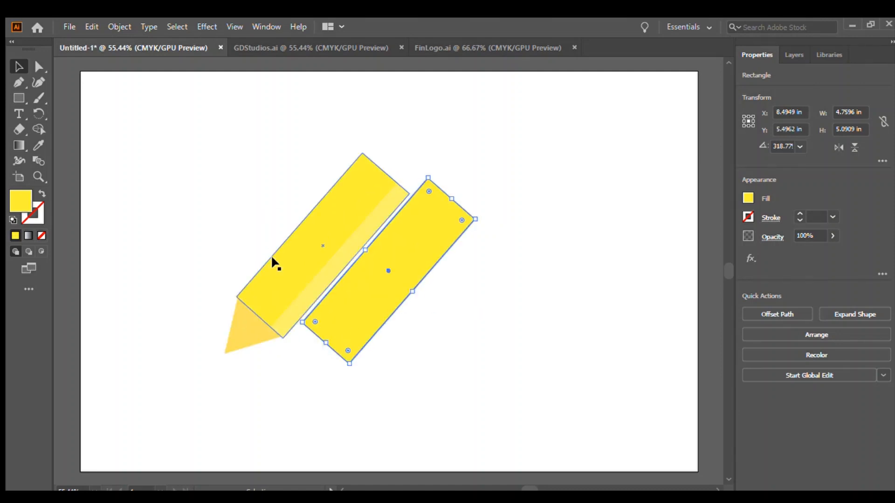
{"action": "mouse_move", "coordinate": [358, 303]}
{"action": "left_mouse_down"}
{"action": "mouse_move", "coordinate": [427, 173]}
{"action": "mouse_move", "coordinate": [418, 134]}
{"action": "left_mouse_up"}
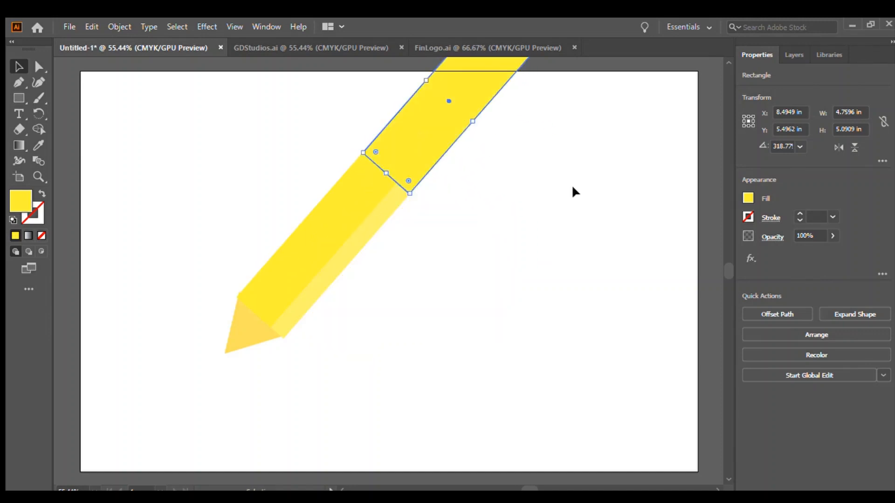
{"action": "left_click_drag", "start_coordinate": [725, 267], "coordinate": [725, 265]}
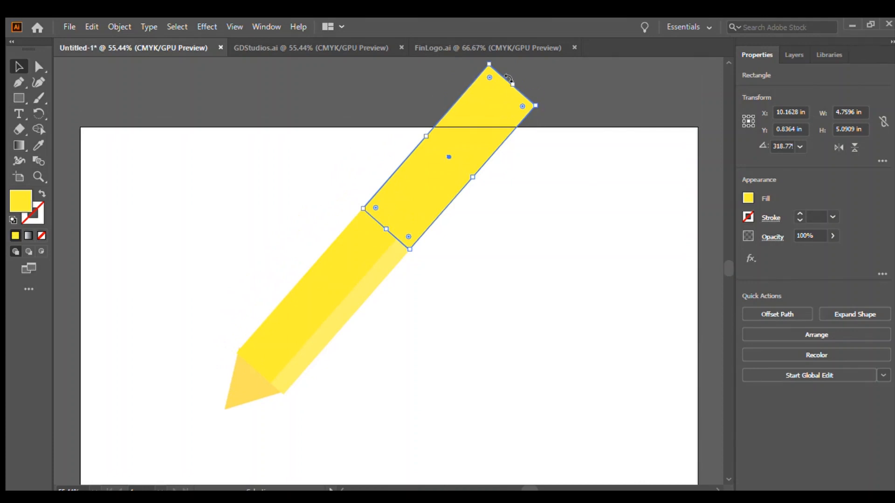
{"action": "left_click_drag", "start_coordinate": [508, 87], "coordinate": [398, 206]}
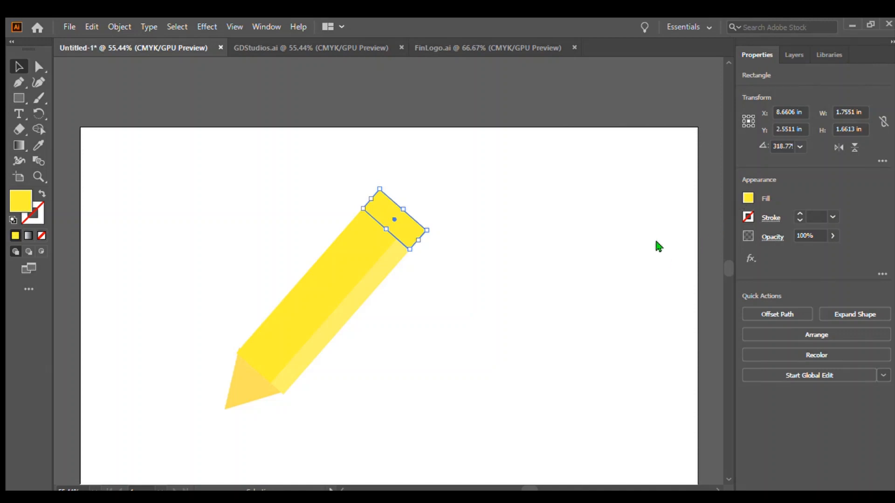
- Fill the short ferrule block at the pencil's upper end with a medium grey
{"action": "key", "text": "i"}
{"action": "left_click", "coordinate": [626, 357]}
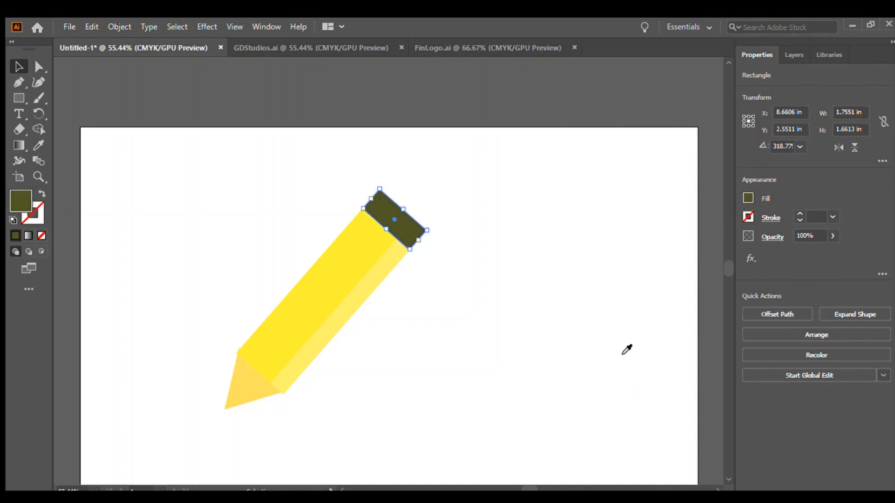
{"action": "left_click", "coordinate": [671, 281]}
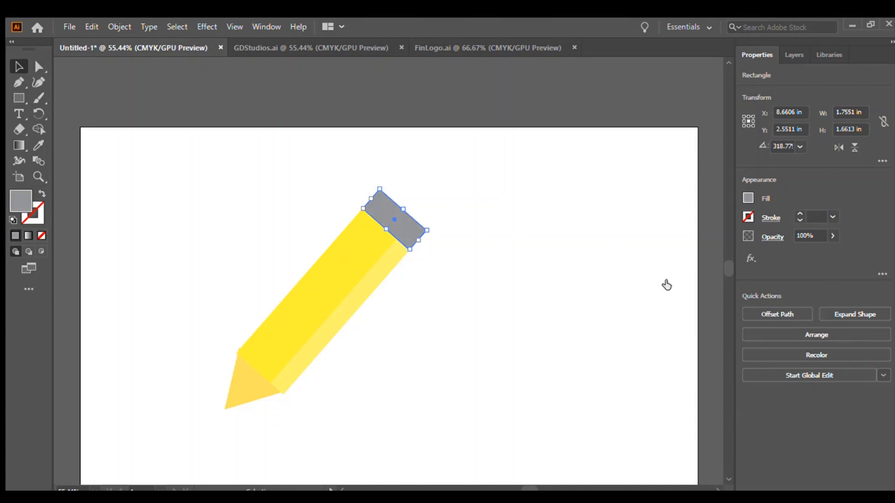
{"action": "left_click", "coordinate": [461, 339]}
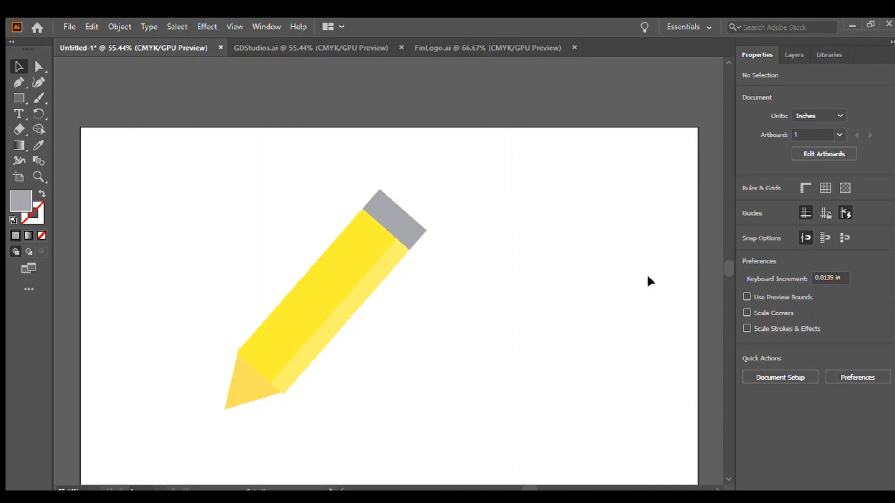
- Duplicate the pale yellow strip, align the copy with the ferrule's lower-right edge, and shorten it to the ferrule's length
{"action": "left_click", "coordinate": [366, 283]}
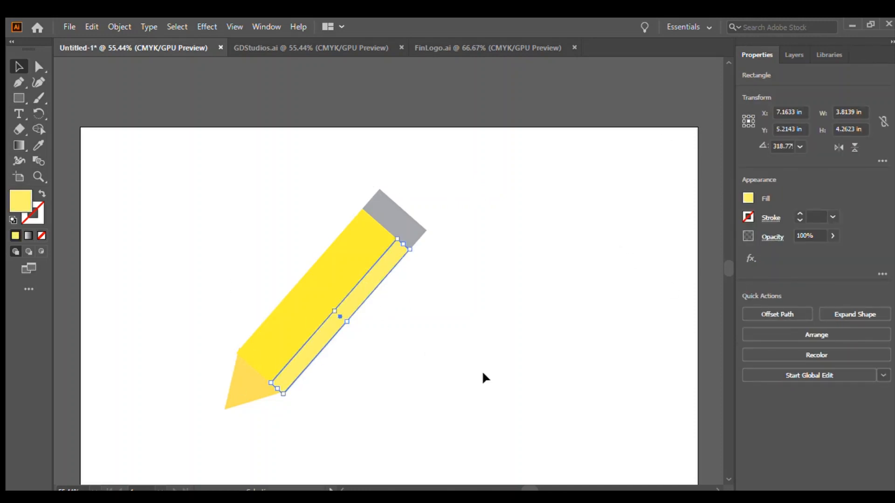
{"action": "key", "text": "a"}
{"action": "key", "text": "ctrl+c"}
{"action": "key", "text": "ctrl+v"}
{"action": "mouse_move", "coordinate": [343, 309]}
{"action": "left_mouse_down"}
{"action": "mouse_move", "coordinate": [437, 195]}
{"action": "mouse_move", "coordinate": [415, 212]}
{"action": "mouse_move", "coordinate": [422, 209]}
{"action": "left_mouse_up"}
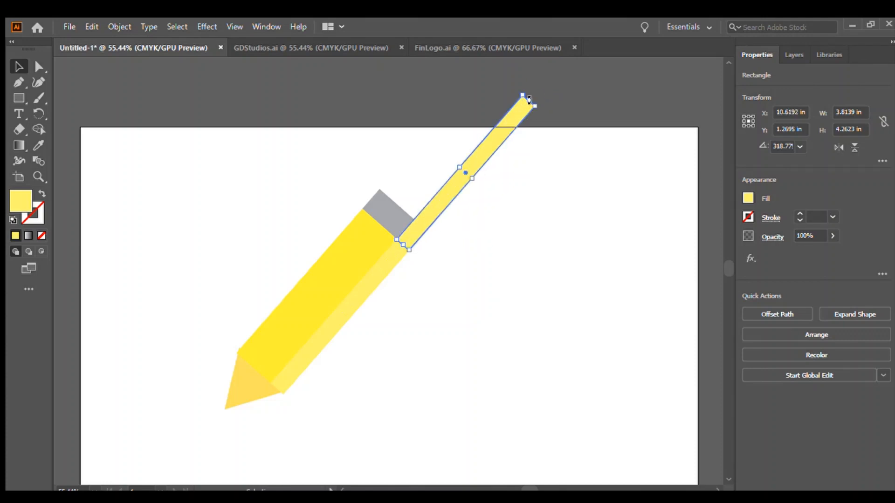
{"action": "mouse_move", "coordinate": [523, 95]}
{"action": "left_mouse_down"}
{"action": "mouse_move", "coordinate": [412, 224]}
{"action": "mouse_move", "coordinate": [417, 218]}
{"action": "left_mouse_up"}
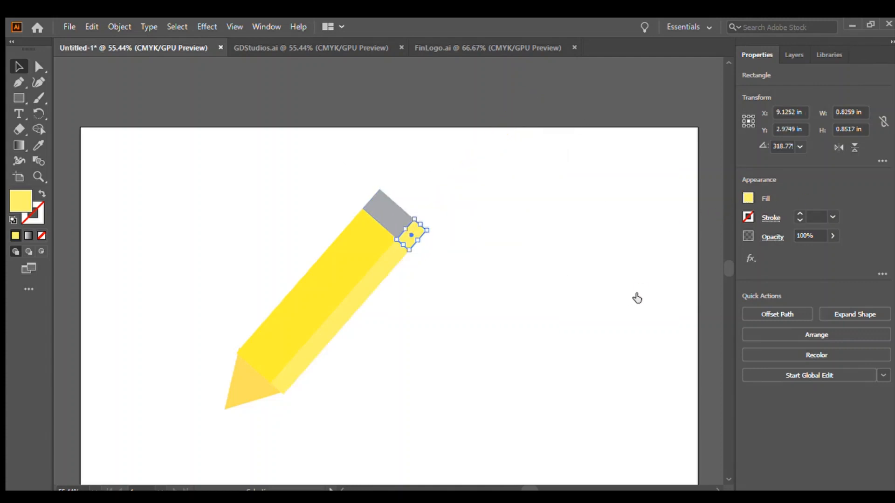
- Fill the small highlight piece on the ferrule with a lighter grey than the ferrule itself
{"action": "key", "text": "ctrl+z"}
{"action": "left_click", "coordinate": [671, 284]}
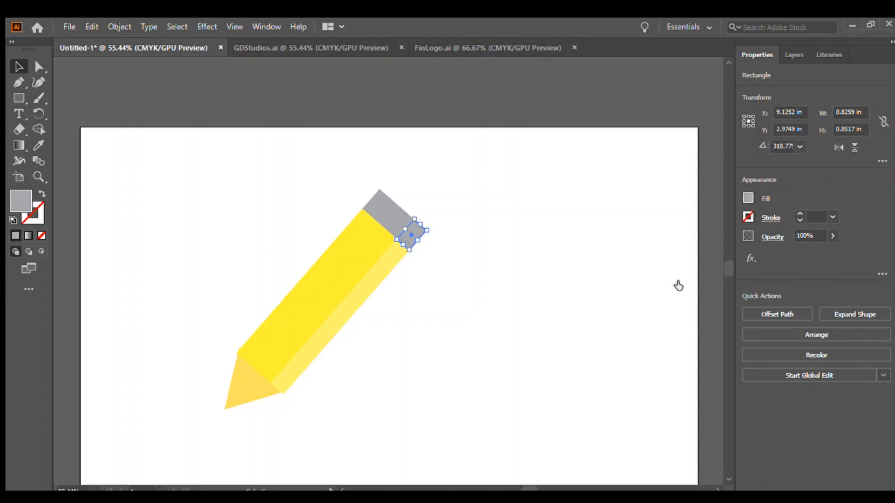
{"action": "left_click", "coordinate": [678, 286]}
{"action": "left_click", "coordinate": [669, 286]}
{"action": "left_click", "coordinate": [661, 300]}
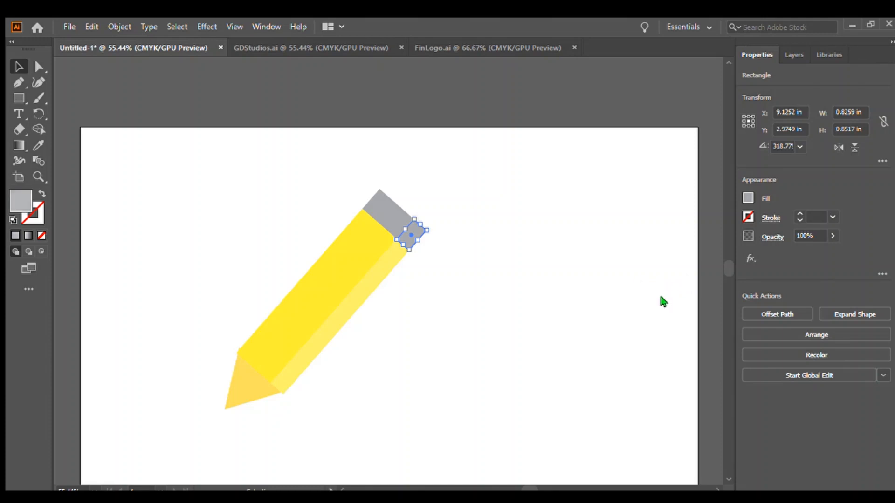
{"action": "left_click", "coordinate": [542, 328]}
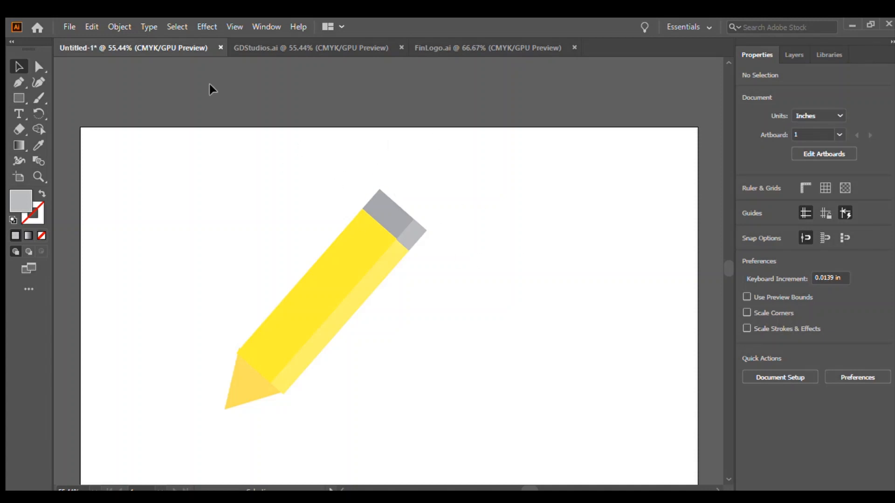
- Duplicate the grey ferrule and set the copy flush against its upper end as the eraser block
{"action": "left_click", "coordinate": [9, 98]}
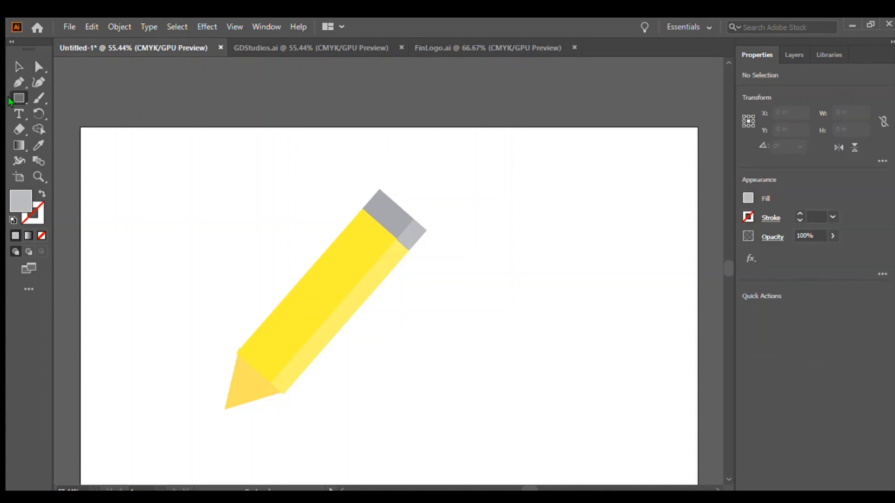
{"action": "left_click", "coordinate": [21, 64]}
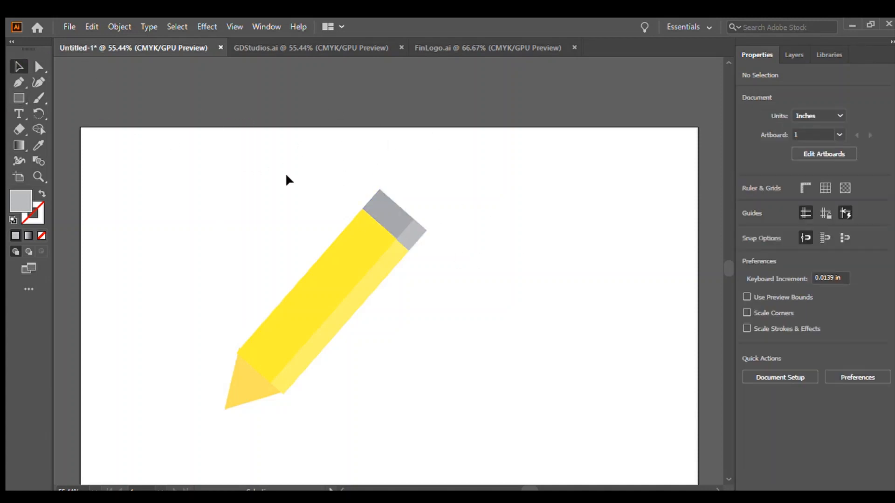
{"action": "left_click", "coordinate": [385, 215]}
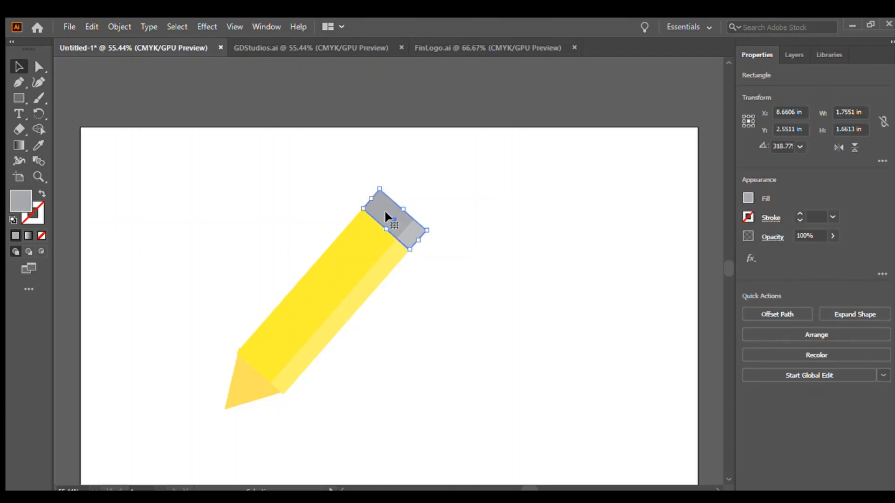
{"action": "key", "text": "a"}
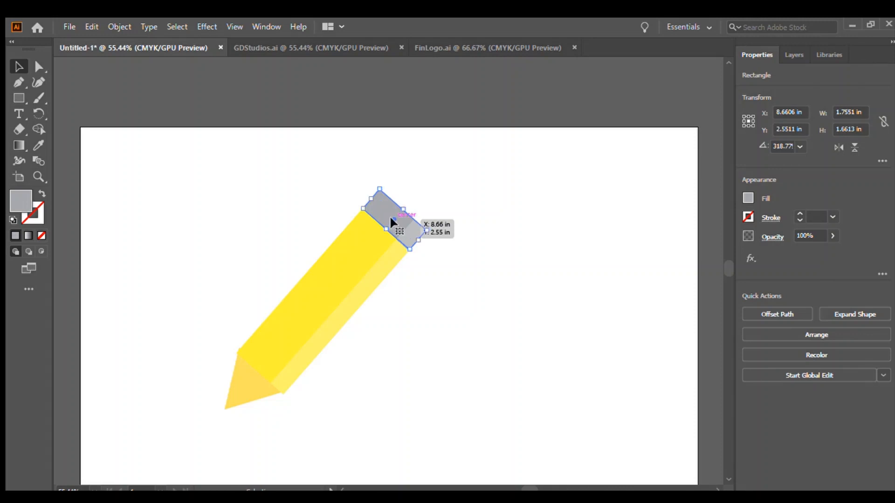
{"action": "mouse_move", "coordinate": [395, 226]}
{"action": "left_mouse_down"}
{"action": "mouse_move", "coordinate": [390, 276]}
{"action": "mouse_move", "coordinate": [408, 182]}
{"action": "mouse_move", "coordinate": [420, 200]}
{"action": "mouse_move", "coordinate": [415, 212]}
{"action": "left_mouse_up"}
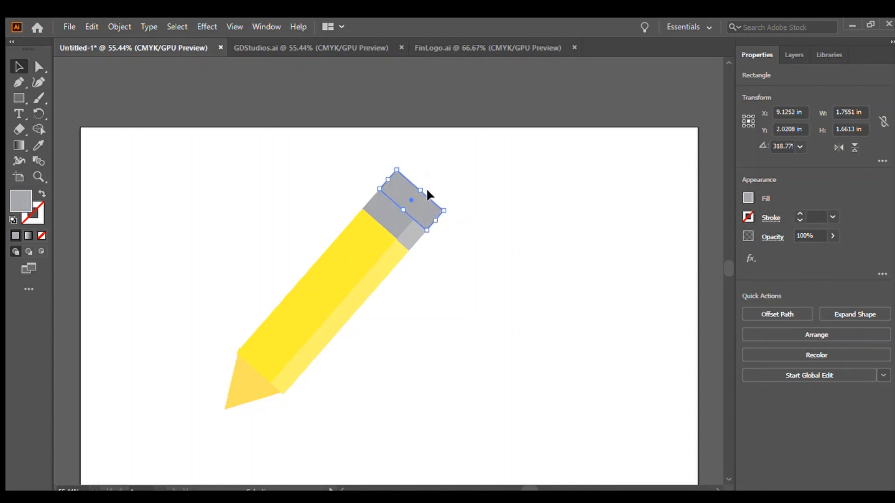
{"action": "left_click", "coordinate": [503, 236]}
- Round the eraser block's corners and resize it to about 1.64 by 1.53 in, slightly overlapping the ferrule
{"action": "key", "text": "ctrl+equal"}
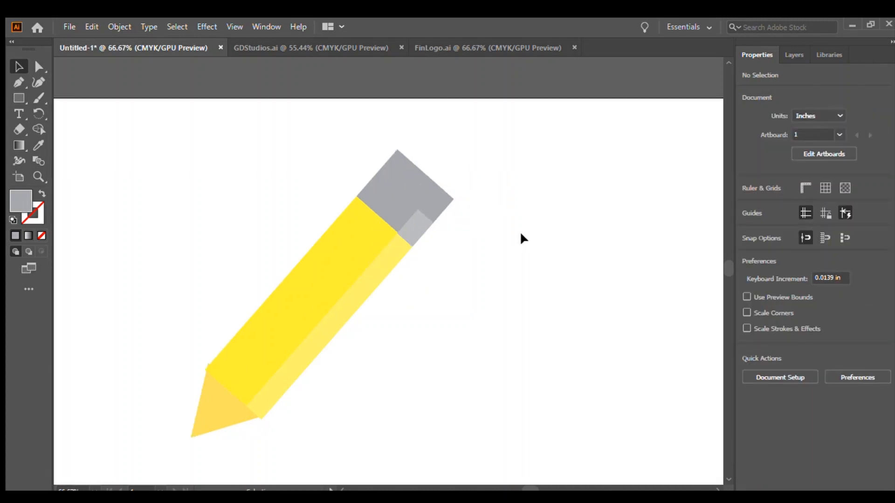
{"action": "key", "text": "ctrl+equal"}
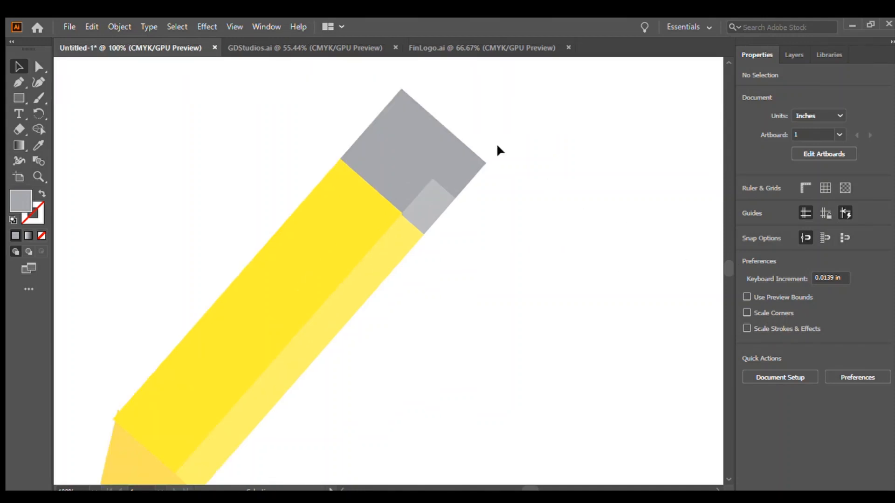
{"action": "left_click", "coordinate": [432, 150]}
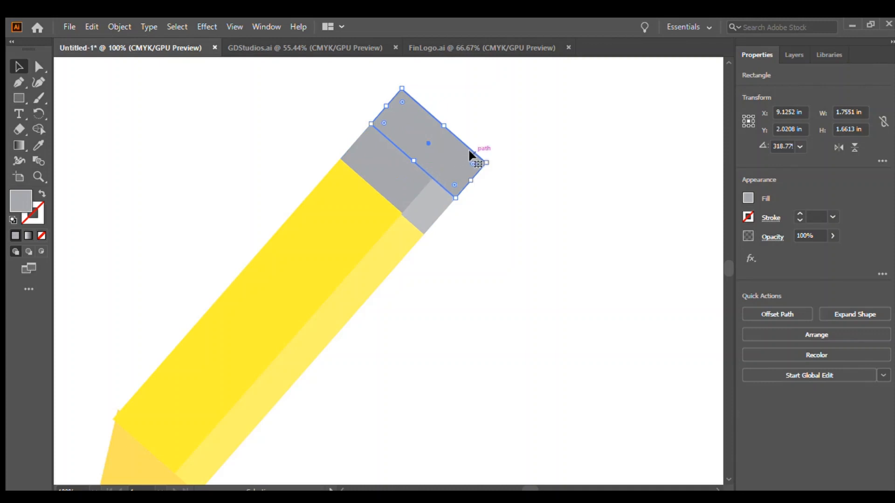
{"action": "left_click_drag", "start_coordinate": [468, 161], "coordinate": [425, 144]}
{"action": "left_click", "coordinate": [471, 200]}
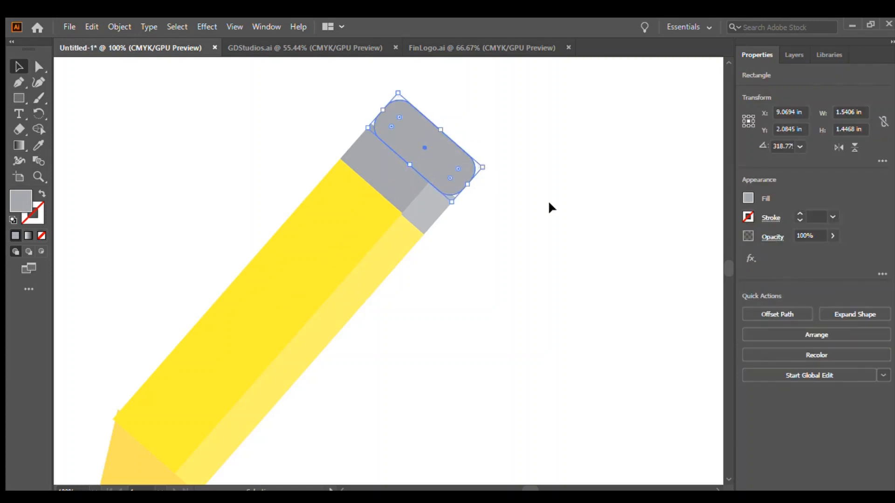
{"action": "left_click_drag", "start_coordinate": [380, 109], "coordinate": [379, 107]}
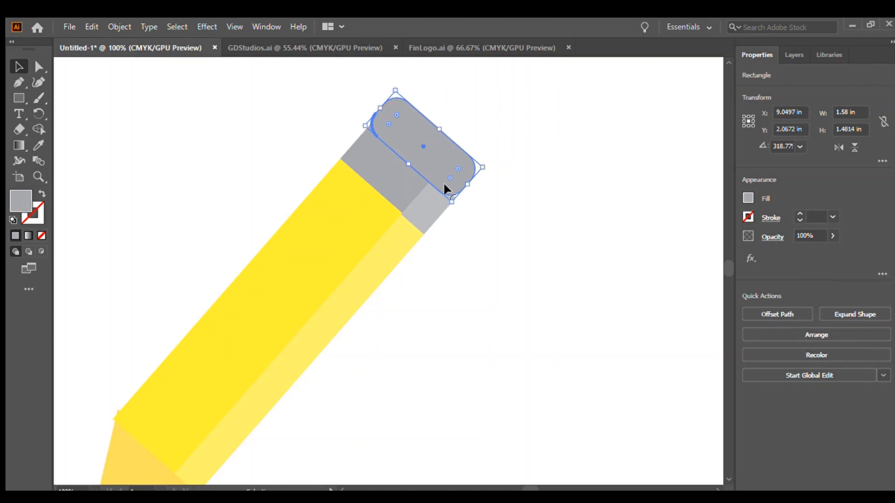
{"action": "left_click_drag", "start_coordinate": [468, 185], "coordinate": [471, 187]}
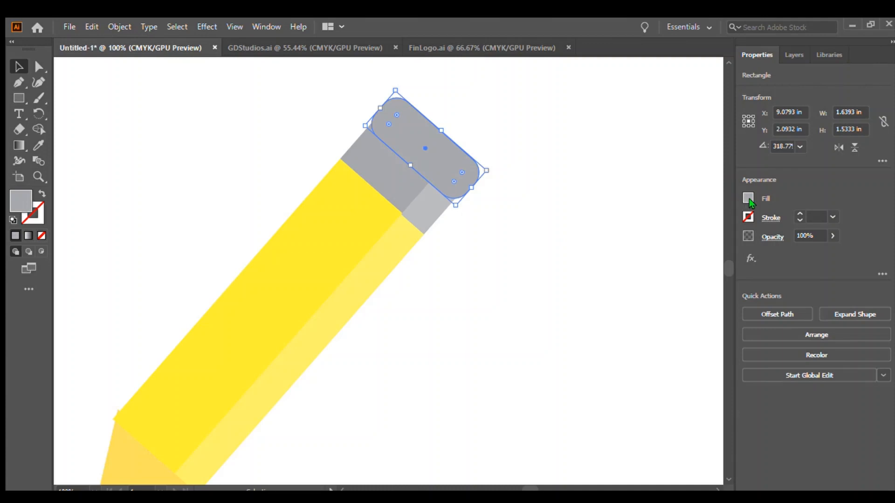
- Fill the rounded eraser at the pencil's upper end with pink
{"action": "left_click_drag", "start_coordinate": [713, 334], "coordinate": [725, 335]}
{"action": "left_click", "coordinate": [539, 323]}
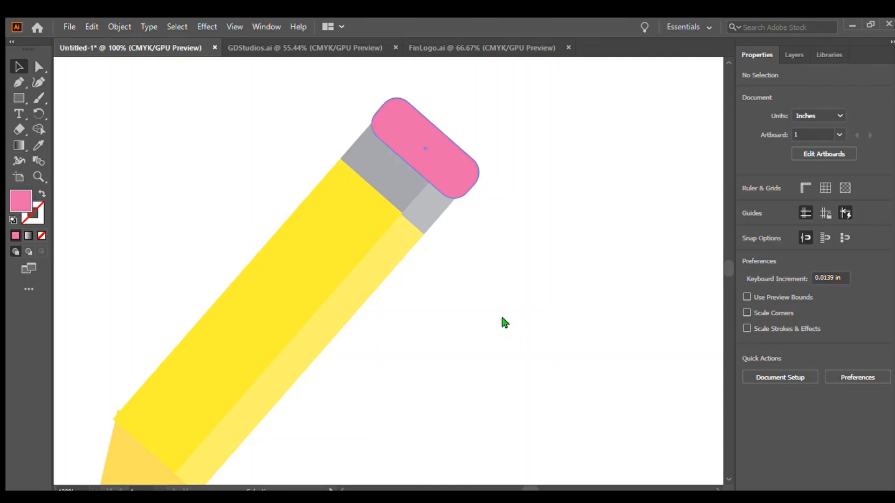
{"action": "left_click", "coordinate": [419, 151]}
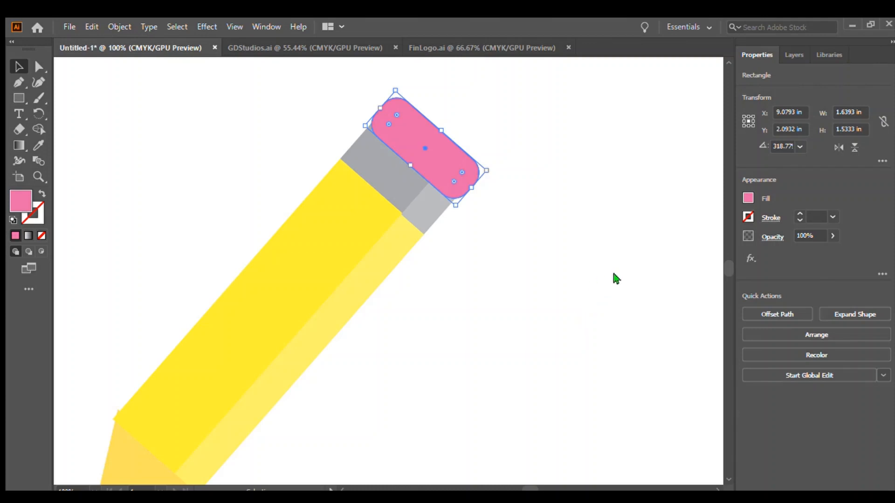
{"action": "left_click", "coordinate": [605, 181]}
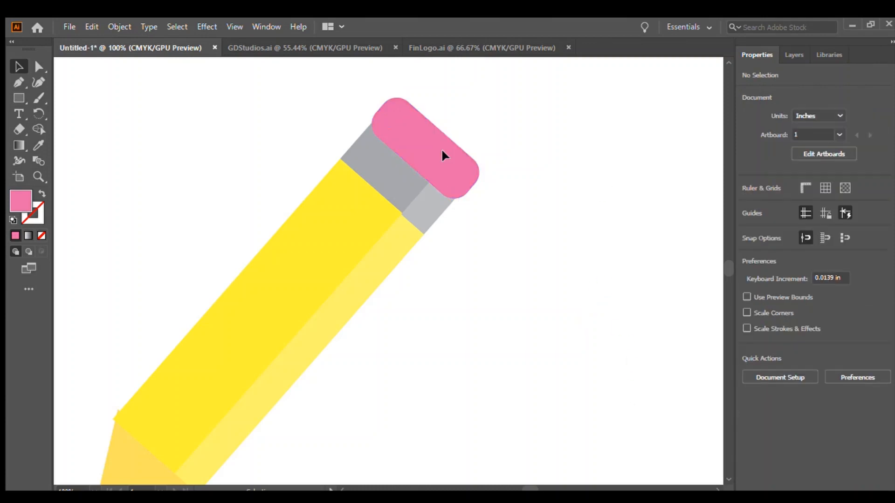
{"action": "left_click", "coordinate": [19, 113]}
{"action": "left_click", "coordinate": [535, 276]}
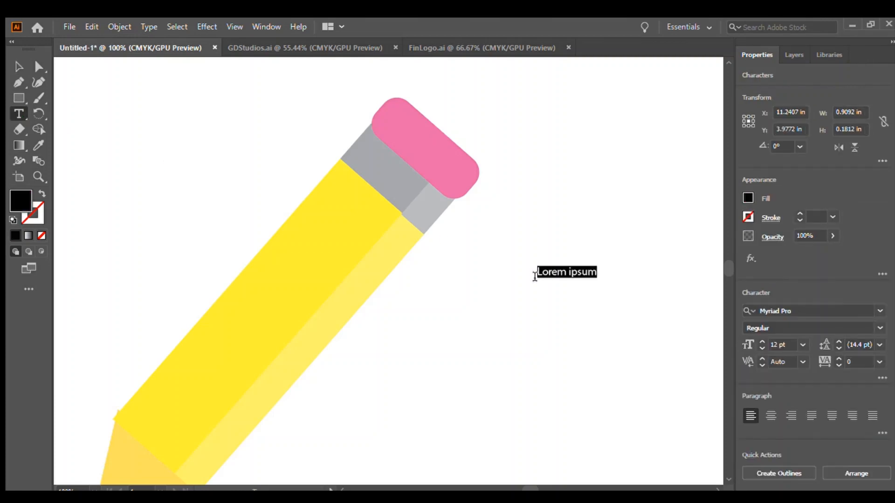
{"action": "key", "text": "BackSpace"}
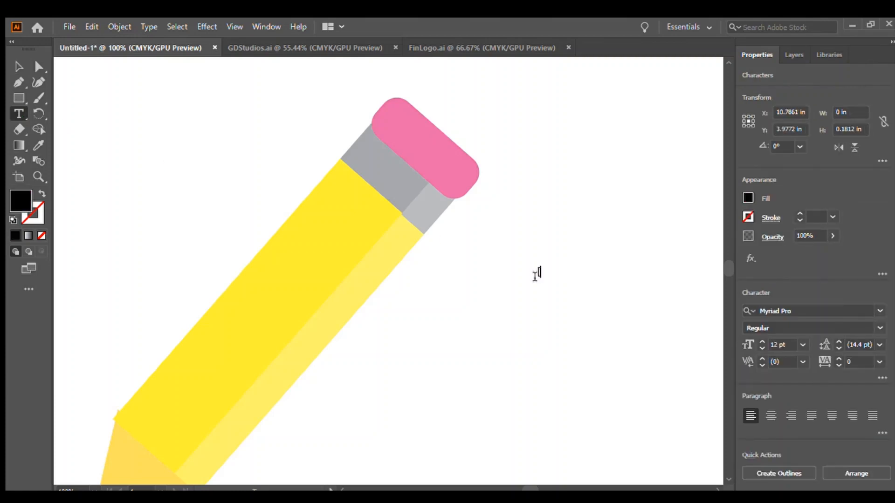
{"action": "type", "text": "["}
{"action": "key", "text": "Escape"}
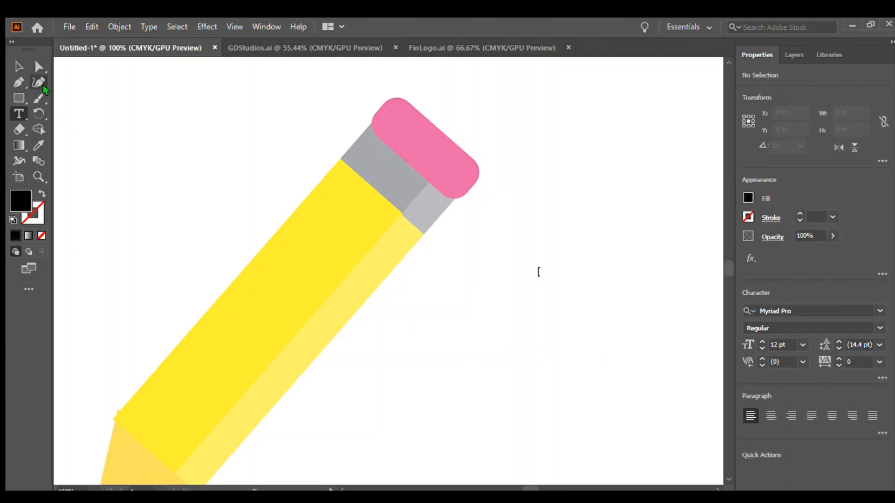
{"action": "key", "text": "v"}
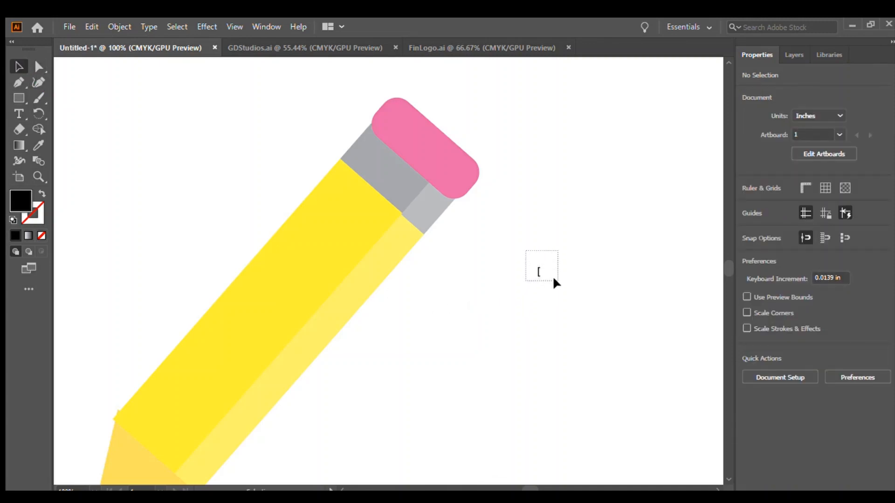
{"action": "left_click_drag", "start_coordinate": [553, 279], "coordinate": [551, 278]}
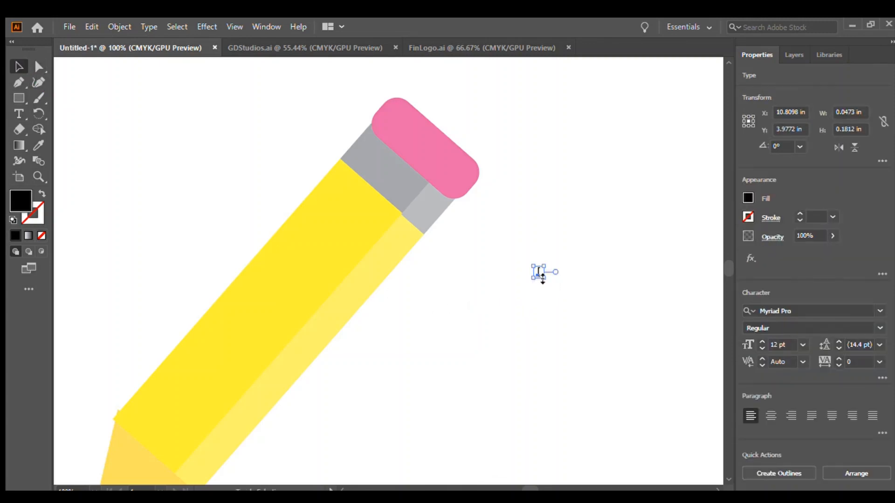
{"action": "left_click_drag", "start_coordinate": [542, 279], "coordinate": [568, 303]}
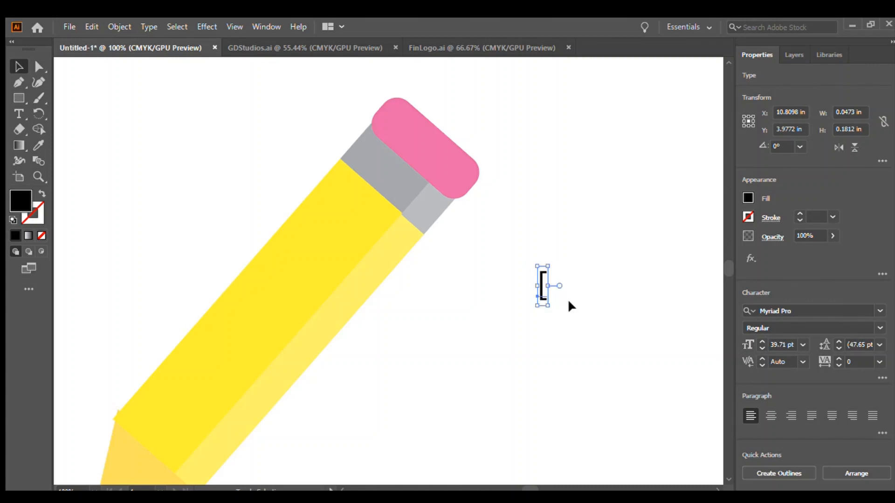
{"action": "left_click", "coordinate": [510, 240]}
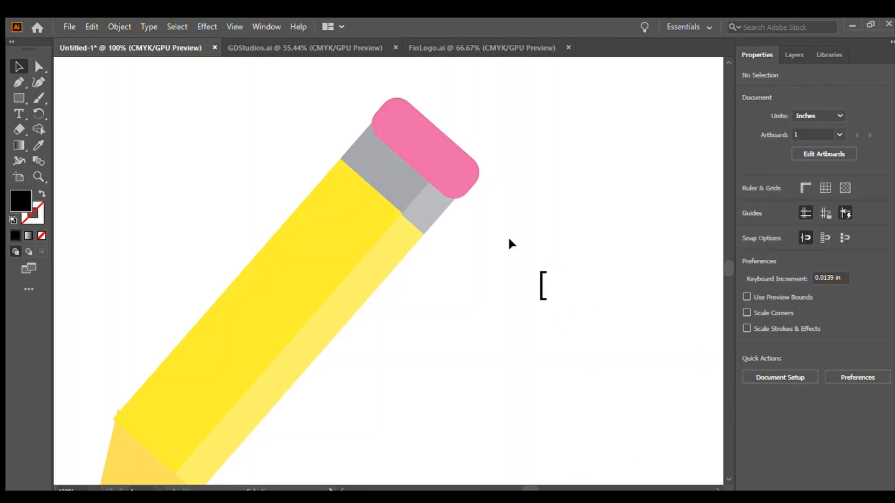
{"action": "left_click", "coordinate": [541, 282]}
{"action": "key", "text": "Delete"}
- Send the pink eraser backward in the stacking order so the grey ferrule overlaps its lower edge
{"action": "left_click", "coordinate": [422, 130]}
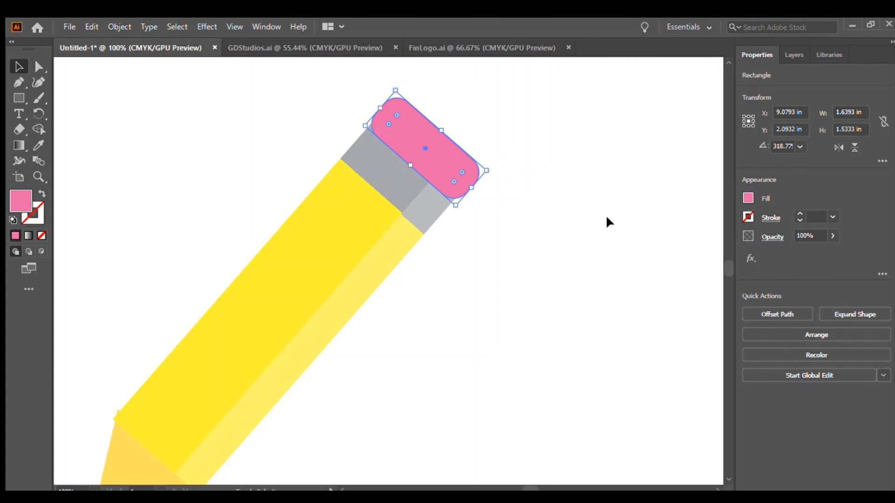
{"action": "key", "text": "ctrl+["}
{"action": "left_click", "coordinate": [606, 217]}
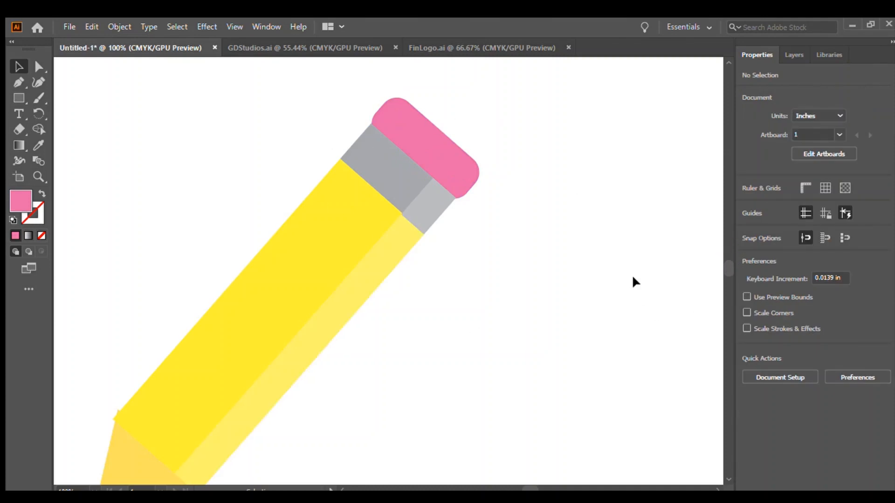
- Draw a slanted line about 0.46 by 0.60 in across the ferrule near its upper-left edge, from the eraser to the yellow body
{"action": "key", "text": "ctrl+minus"}
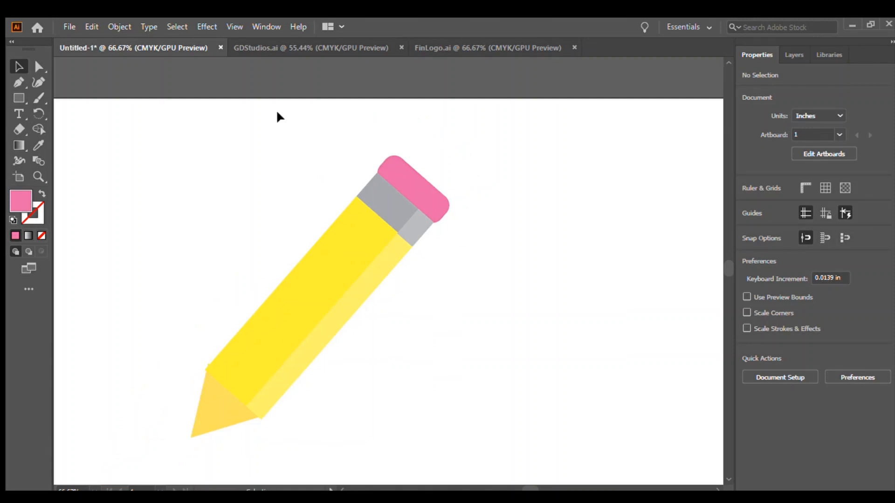
{"action": "left_click", "coordinate": [356, 213]}
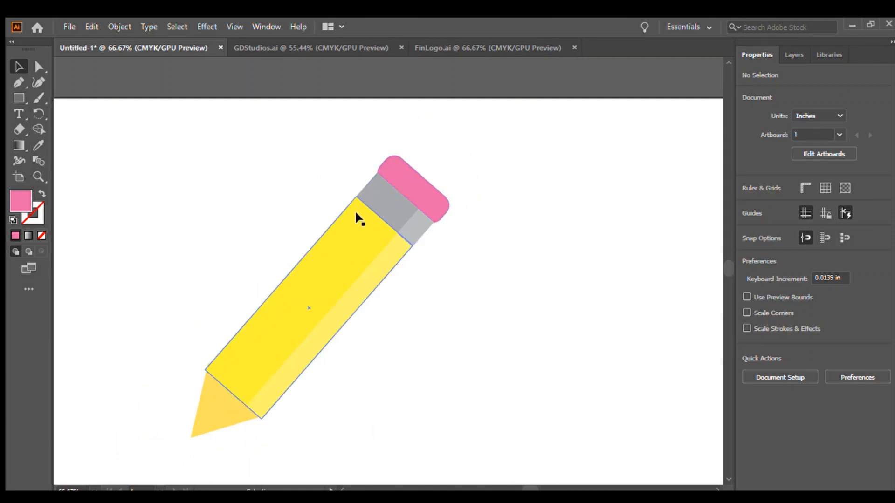
{"action": "left_click", "coordinate": [368, 174]}
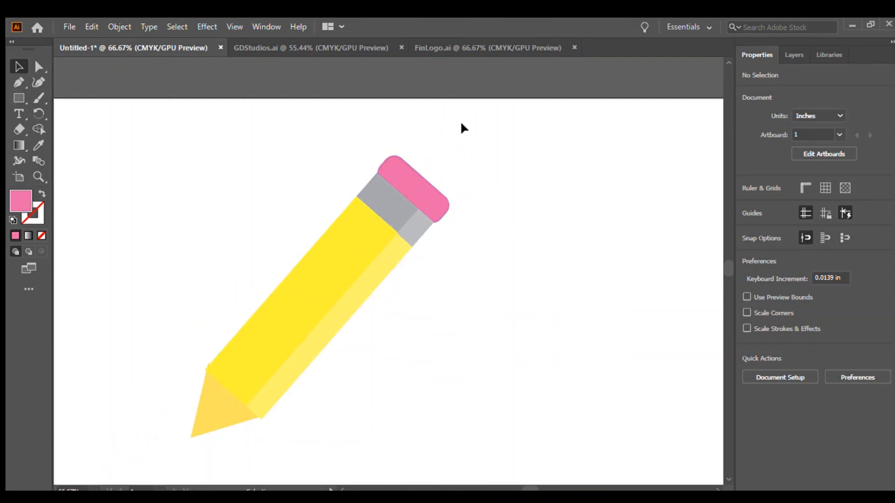
{"action": "left_click", "coordinate": [17, 98]}
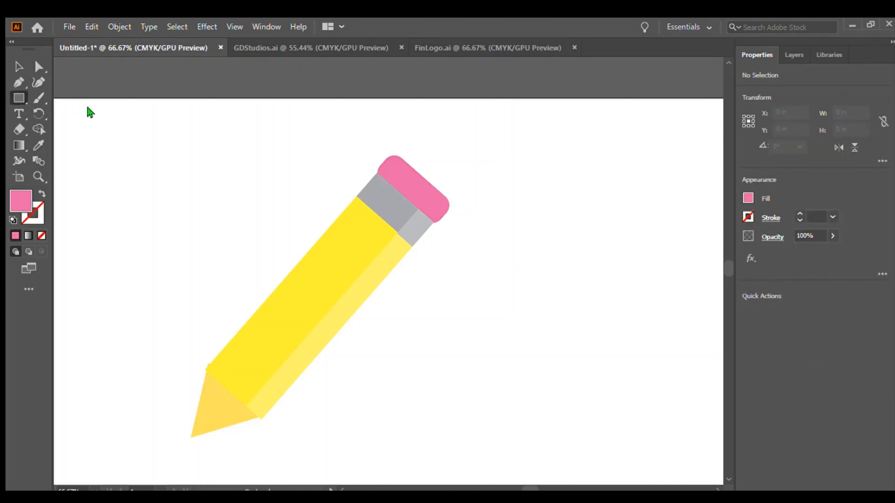
{"action": "key", "text": "backslash"}
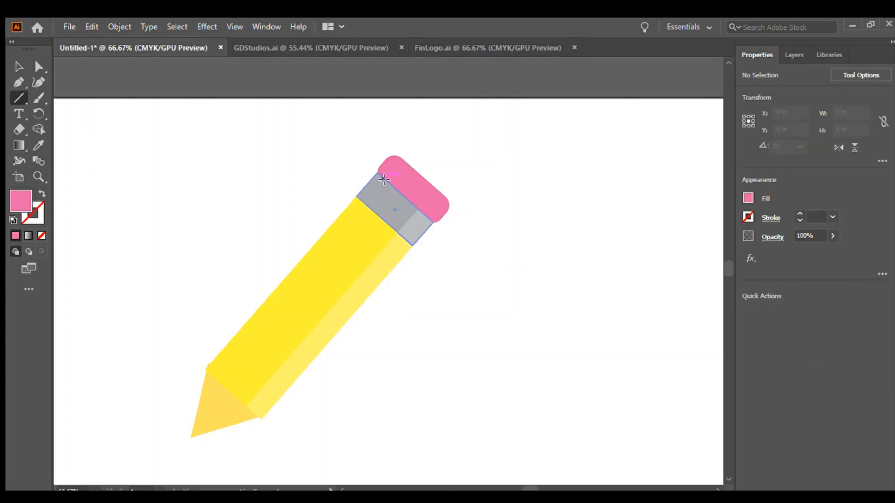
{"action": "left_click_drag", "start_coordinate": [384, 180], "coordinate": [364, 204]}
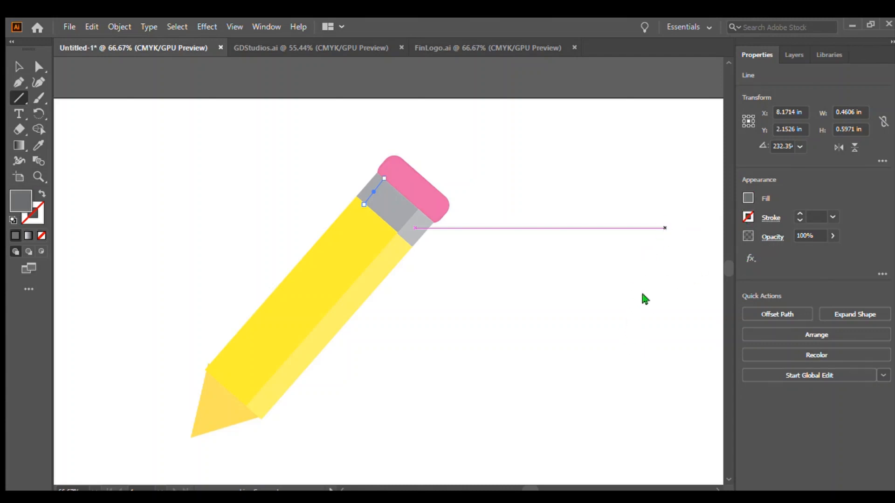
- Give the ferrule line a dark grey 5 pt stroke and shift it slightly inward
{"action": "key", "text": "x"}
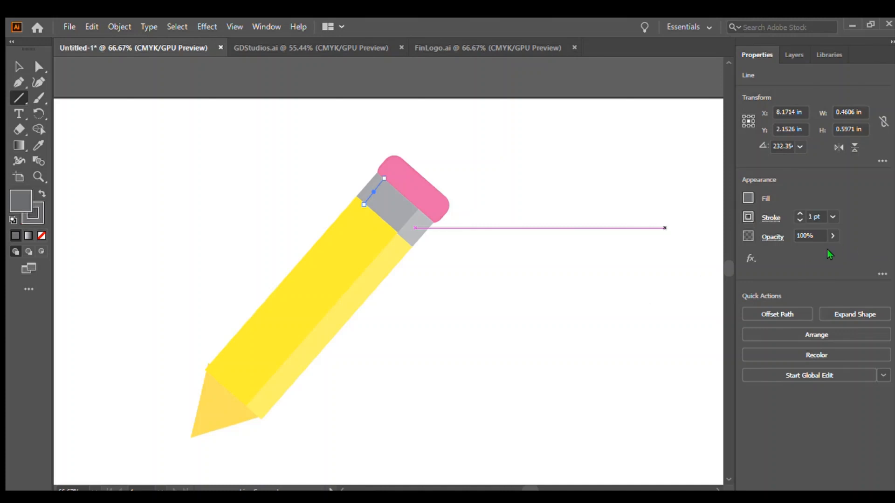
{"action": "left_click", "coordinate": [799, 214]}
{"action": "left_click", "coordinate": [799, 214]}
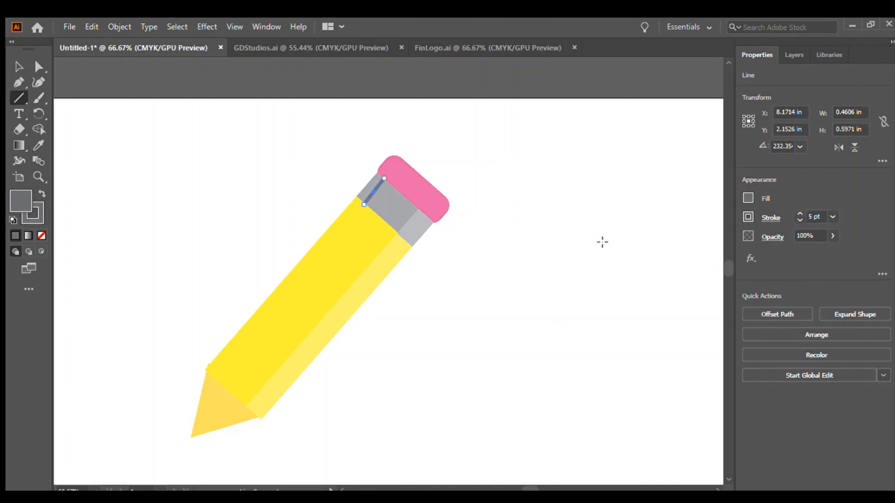
{"action": "left_click", "coordinate": [14, 65]}
{"action": "left_click", "coordinate": [145, 199]}
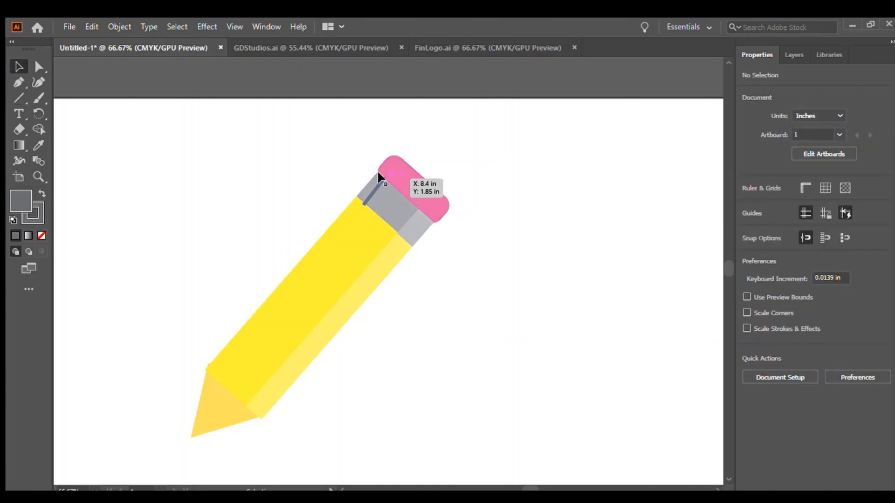
{"action": "mouse_move", "coordinate": [364, 197]}
{"action": "left_mouse_down"}
{"action": "mouse_move", "coordinate": [357, 198]}
{"action": "mouse_move", "coordinate": [373, 189]}
{"action": "left_mouse_up"}
{"action": "left_click", "coordinate": [505, 213]}
{"action": "left_click", "coordinate": [540, 243]}
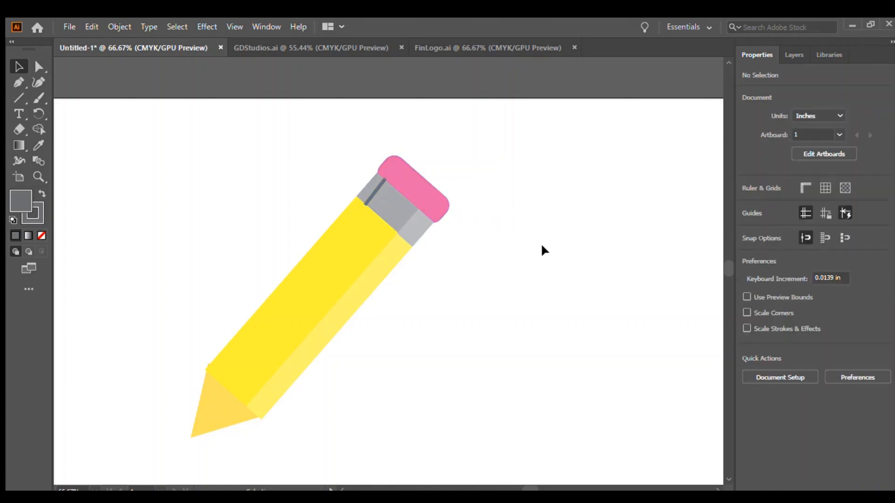
- Copy the dark grey ferrule line and place two duplicates beside it, evenly spaced and parallel
{"action": "left_click", "coordinate": [369, 196]}
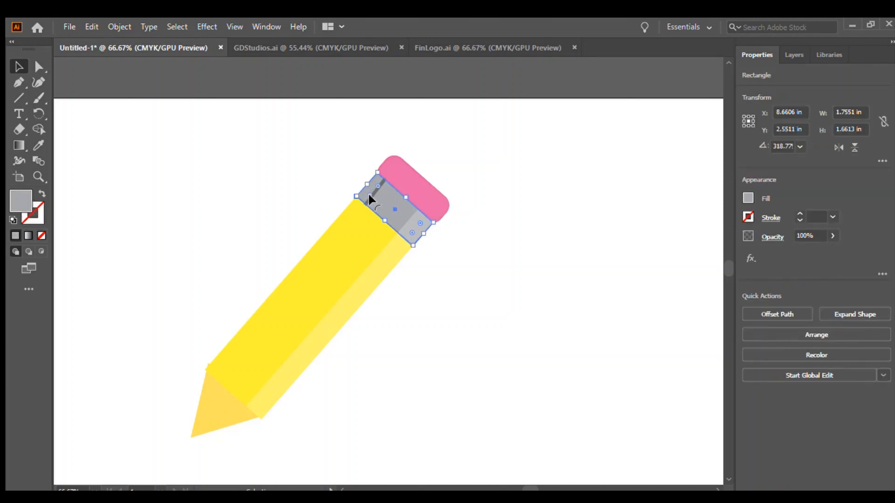
{"action": "left_click", "coordinate": [372, 193]}
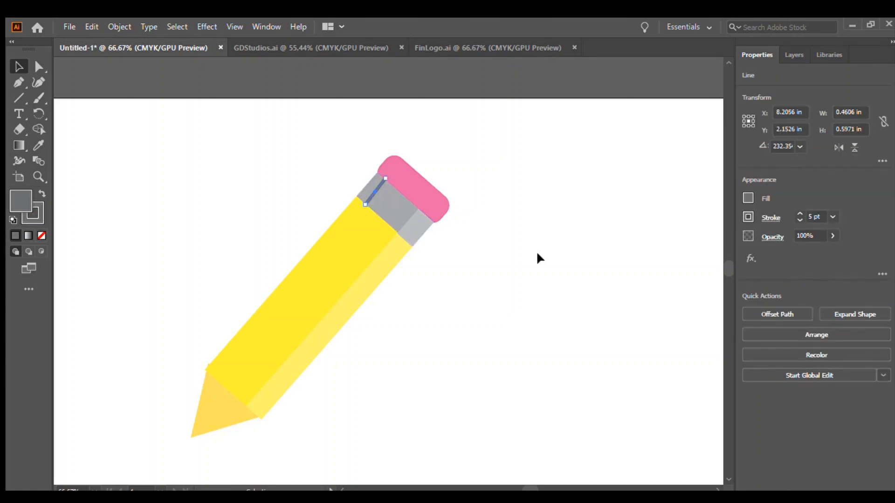
{"action": "key", "text": "ctrl+c"}
{"action": "key", "text": "ctrl+v"}
{"action": "mouse_move", "coordinate": [388, 268]}
{"action": "left_mouse_down"}
{"action": "mouse_move", "coordinate": [409, 183]}
{"action": "mouse_move", "coordinate": [382, 190]}
{"action": "left_mouse_up"}
{"action": "key", "text": "ctrl+v"}
{"action": "left_click_drag", "start_coordinate": [380, 268], "coordinate": [385, 205]}
- Place two more copies of the line across the rest of the ferrule, the last one on its lighter highlight
{"action": "left_click", "coordinate": [389, 271]}
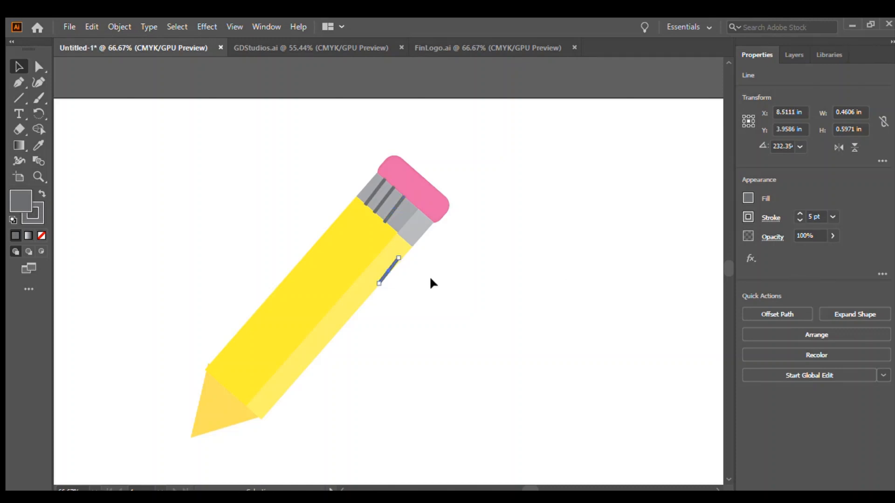
{"action": "left_click_drag", "start_coordinate": [388, 264], "coordinate": [402, 210]}
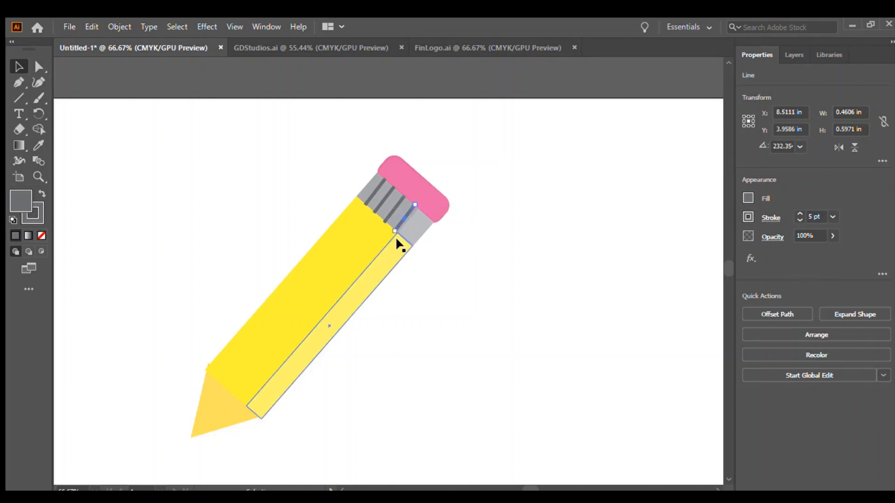
{"action": "key", "text": "ctrl+z"}
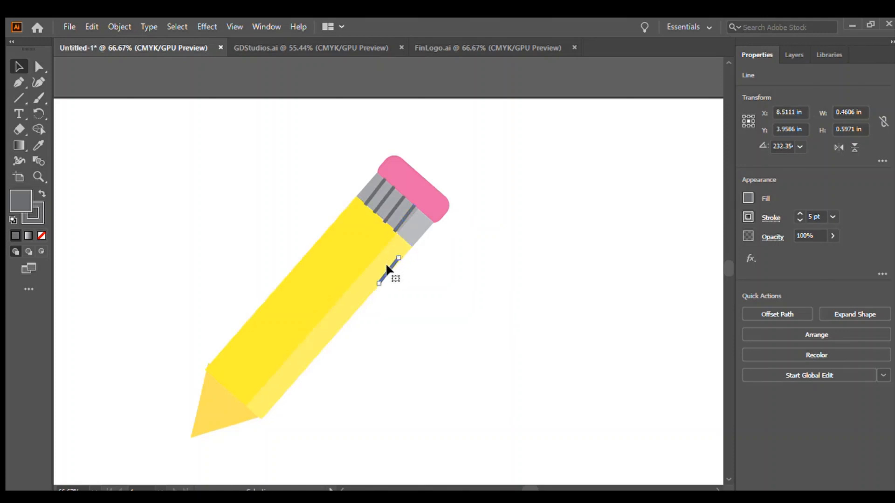
{"action": "left_click_drag", "start_coordinate": [387, 265], "coordinate": [412, 225]}
{"action": "key", "text": "x"}
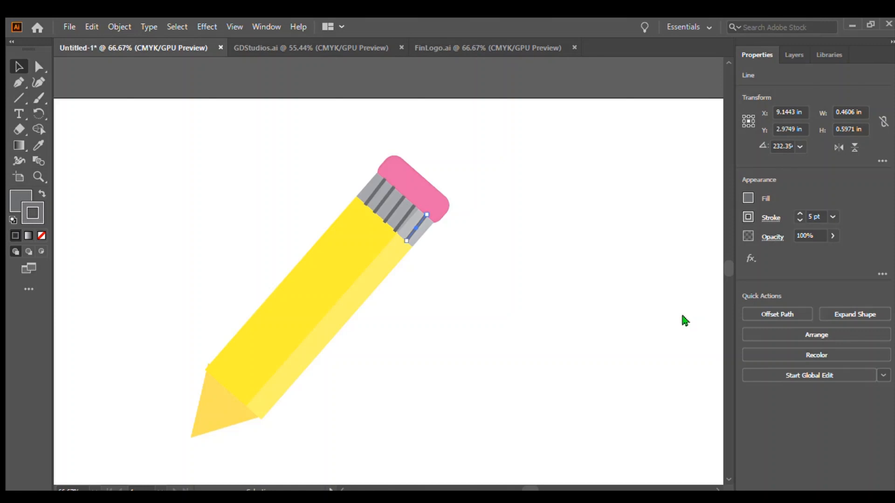
{"action": "key", "text": "x"}
{"action": "left_click", "coordinate": [519, 380]}
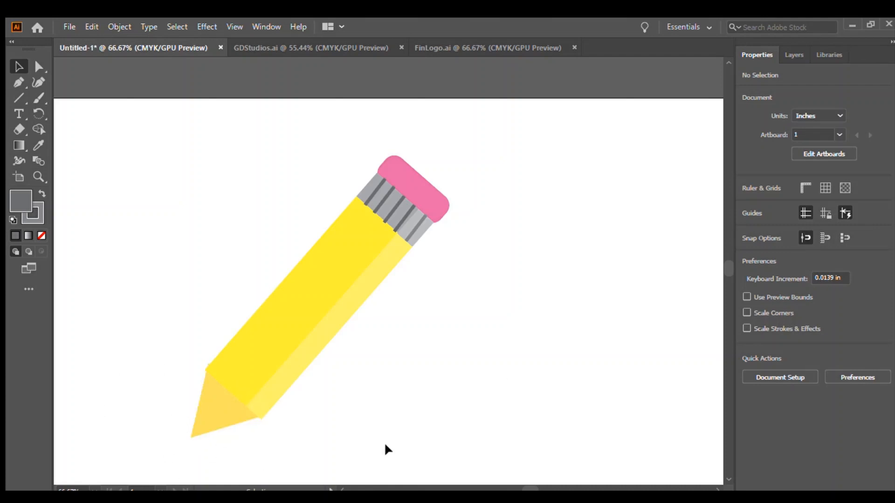
- Duplicate the orange-yellow triangle of the pencil tip and align the copy on top of the original
{"action": "scroll", "coordinate": [605, 401], "scroll_direction": "left", "scroll_amount": 5}
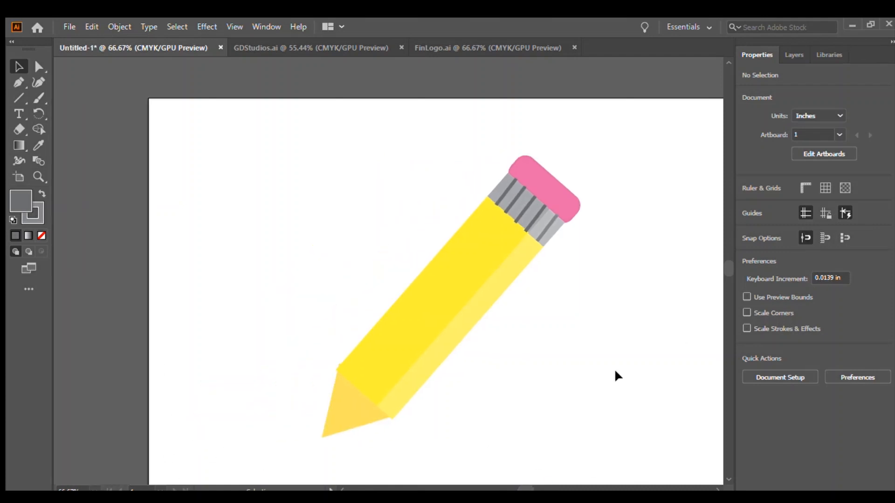
{"action": "left_click_drag", "start_coordinate": [731, 263], "coordinate": [727, 272]}
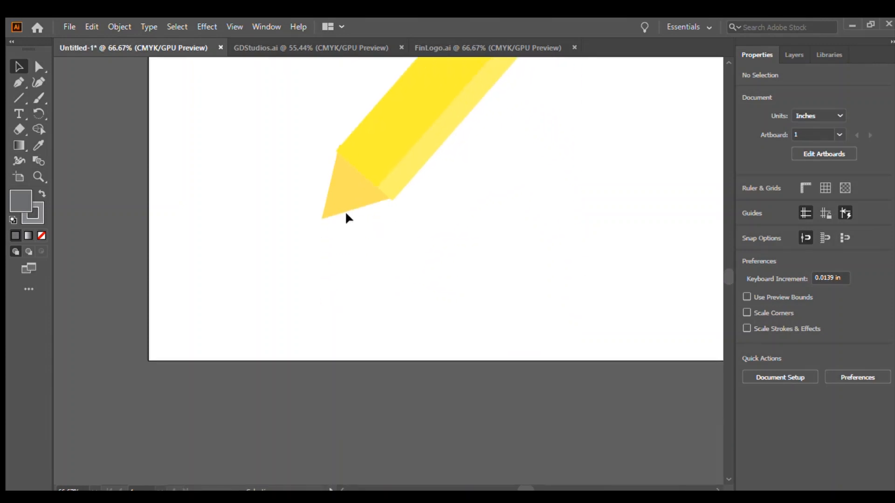
{"action": "left_click_drag", "start_coordinate": [524, 488], "coordinate": [525, 488]}
{"action": "left_click_drag", "start_coordinate": [725, 289], "coordinate": [724, 270]}
{"action": "key", "text": "ctrl+plus"}
{"action": "left_click", "coordinate": [340, 176]}
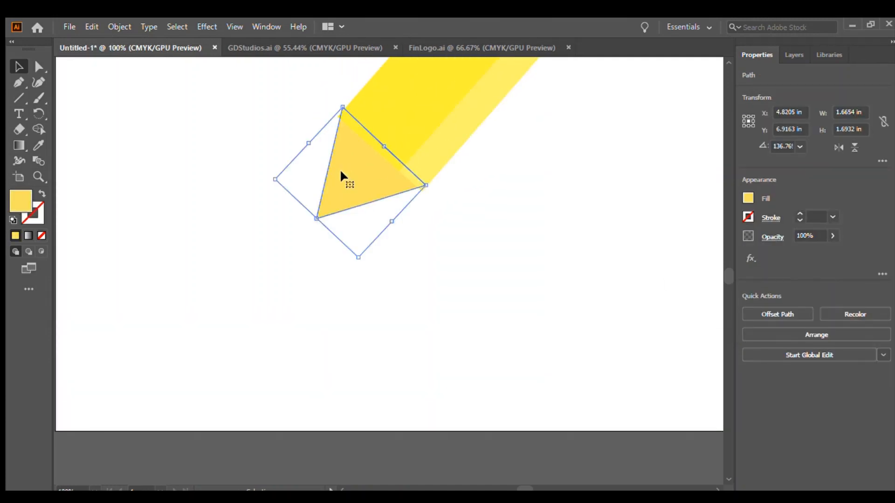
{"action": "key", "text": "a"}
{"action": "key", "text": "v"}
{"action": "key", "text": "ctrl+c"}
{"action": "key", "text": "ctrl+v"}
{"action": "mouse_move", "coordinate": [375, 296]}
{"action": "left_mouse_down"}
{"action": "mouse_move", "coordinate": [362, 188]}
{"action": "mouse_move", "coordinate": [355, 198]}
{"action": "mouse_move", "coordinate": [498, 224]}
{"action": "mouse_move", "coordinate": [359, 211]}
{"action": "mouse_move", "coordinate": [359, 182]}
{"action": "left_mouse_up"}
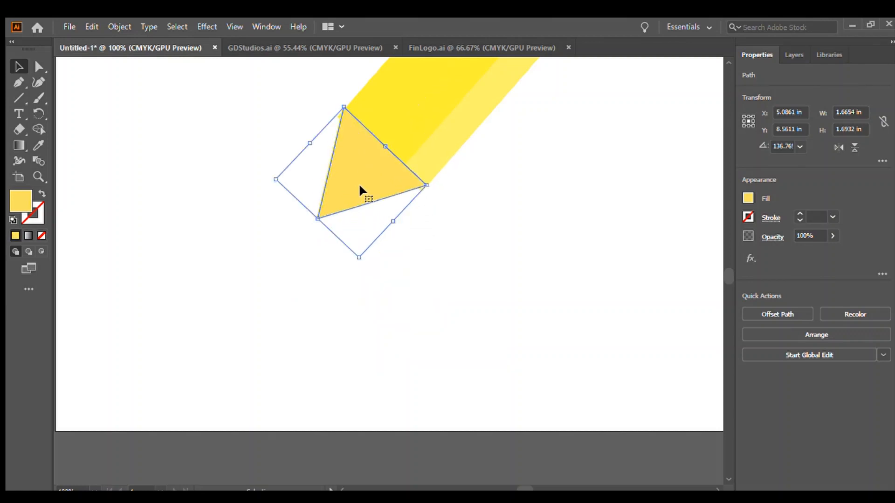
- Shrink the triangle copy towards the pencil's point to about 0.40 by 0.41 in and fill it with dark grey as the lead
{"action": "left_click", "coordinate": [431, 188]}
{"action": "mouse_move", "coordinate": [427, 185]}
{"action": "left_mouse_down"}
{"action": "mouse_move", "coordinate": [368, 190]}
{"action": "mouse_move", "coordinate": [347, 183]}
{"action": "mouse_move", "coordinate": [329, 191]}
{"action": "mouse_move", "coordinate": [367, 203]}
{"action": "mouse_move", "coordinate": [320, 198]}
{"action": "mouse_move", "coordinate": [322, 207]}
{"action": "left_mouse_up"}
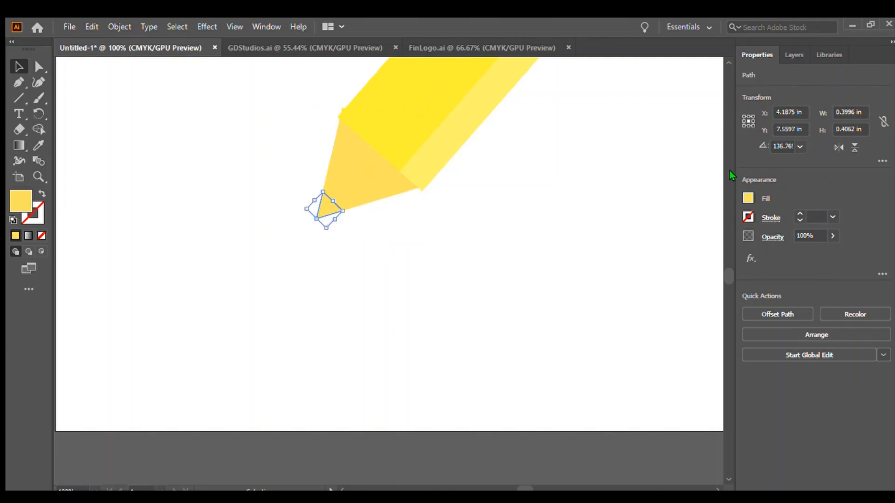
{"action": "left_click", "coordinate": [746, 198]}
{"action": "left_click", "coordinate": [621, 271]}
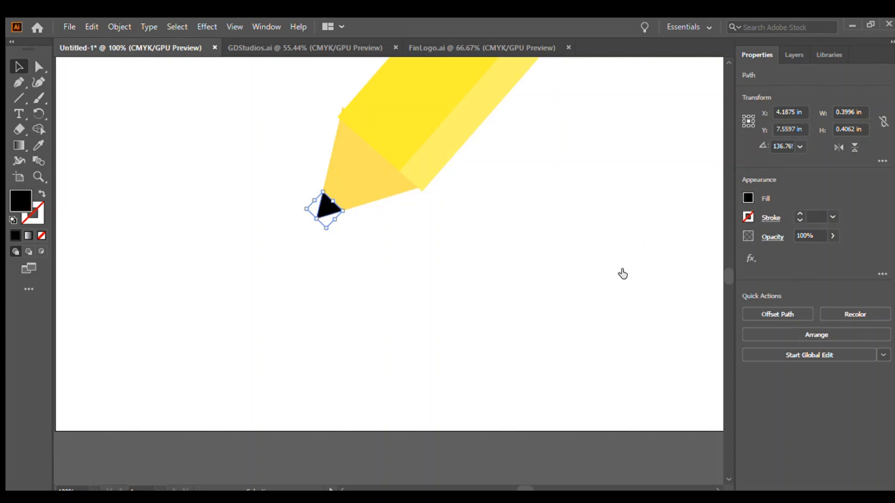
{"action": "left_click", "coordinate": [625, 286]}
{"action": "left_click", "coordinate": [466, 294]}
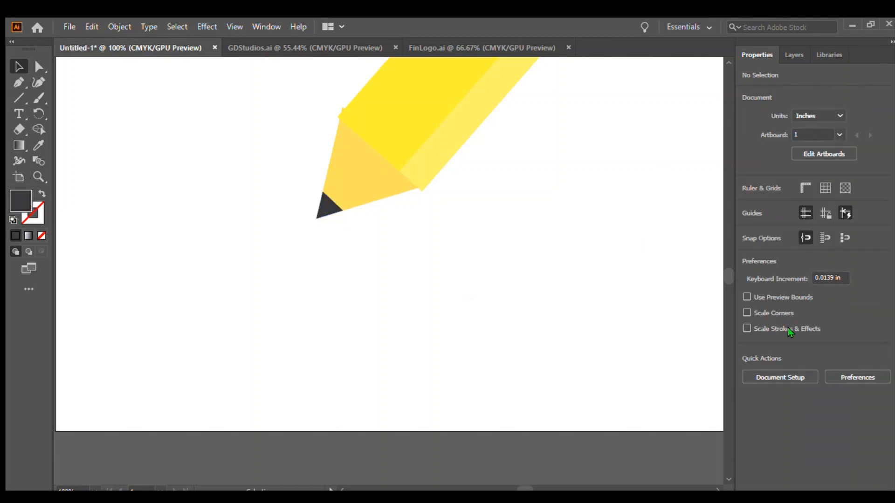
{"action": "left_click_drag", "start_coordinate": [723, 273], "coordinate": [723, 270]}
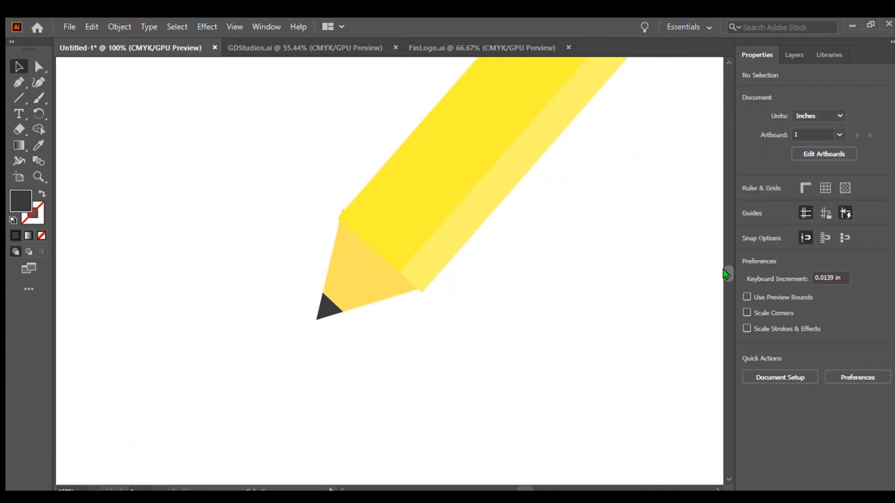
{"action": "key", "text": "ctrl+minus"}
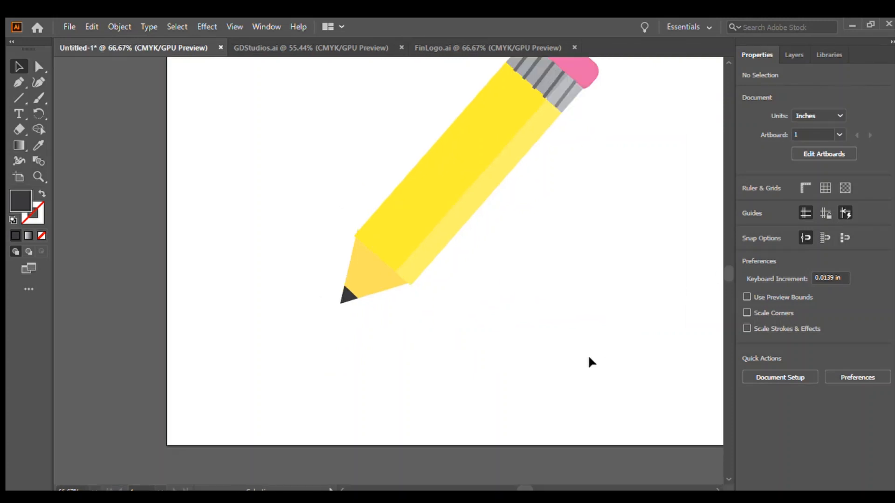
- Group all parts of the pencil and shift the grouped pencil slightly up and to the right
{"action": "left_click_drag", "start_coordinate": [723, 276], "coordinate": [728, 272]}
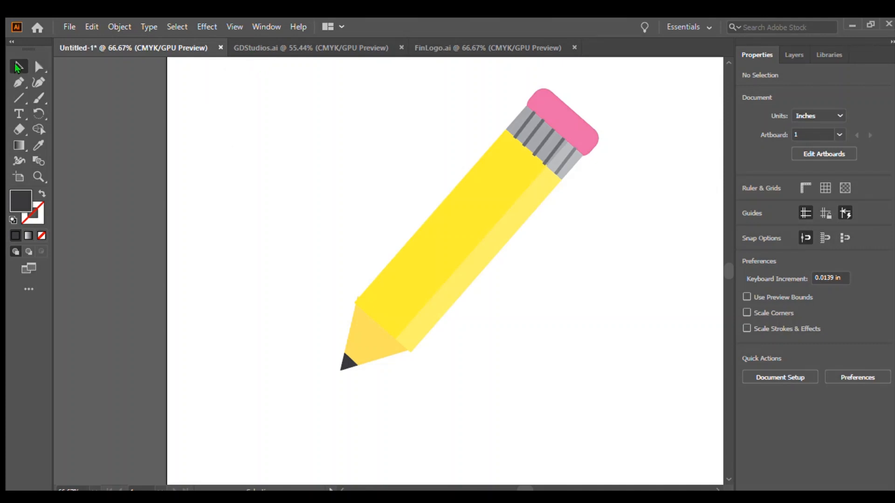
{"action": "mouse_move", "coordinate": [233, 76]}
{"action": "left_mouse_down"}
{"action": "mouse_move", "coordinate": [286, 158]}
{"action": "mouse_move", "coordinate": [469, 368]}
{"action": "mouse_move", "coordinate": [643, 386]}
{"action": "left_mouse_up"}
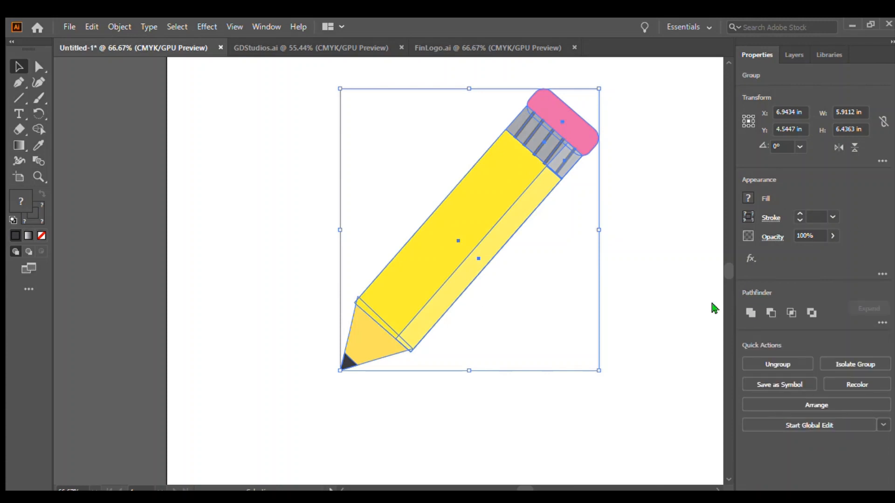
{"action": "left_click", "coordinate": [664, 326]}
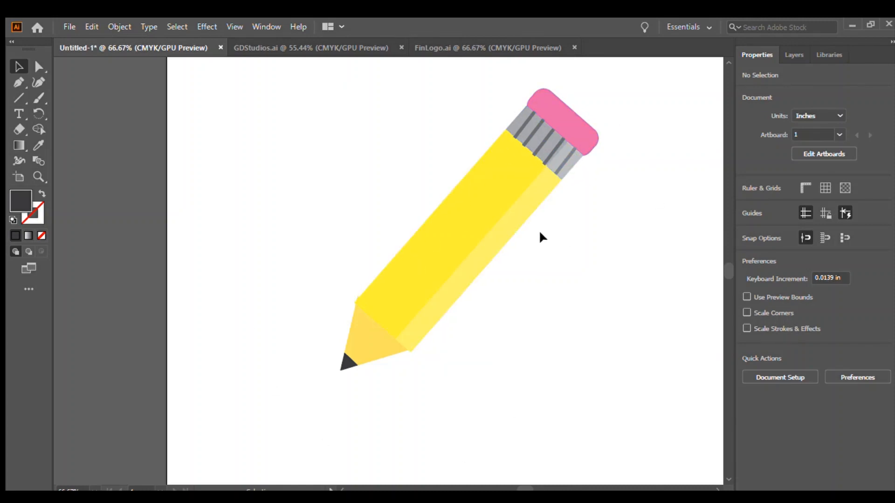
{"action": "mouse_move", "coordinate": [464, 221]}
{"action": "left_mouse_down"}
{"action": "mouse_move", "coordinate": [454, 224]}
{"action": "mouse_move", "coordinate": [511, 187]}
{"action": "mouse_move", "coordinate": [416, 246]}
{"action": "mouse_move", "coordinate": [492, 197]}
{"action": "left_mouse_up"}
{"action": "left_click", "coordinate": [663, 367]}
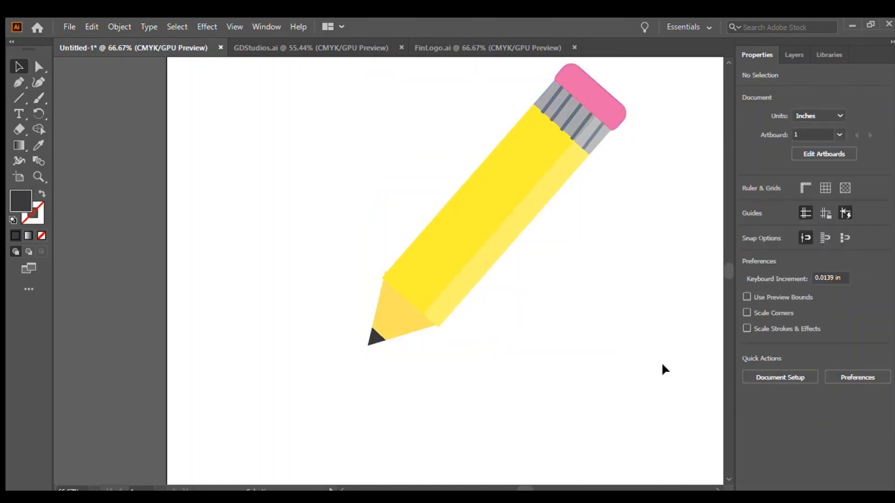
- Move the whole pencil group off the artboard onto the pasteboard to its left
{"action": "key", "text": "ctrl+minus"}
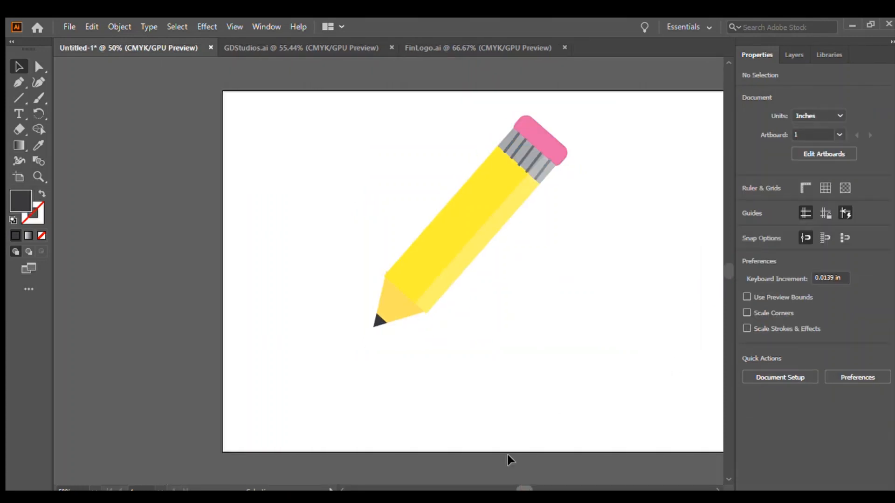
{"action": "left_click_drag", "start_coordinate": [345, 135], "coordinate": [614, 331]}
{"action": "left_click_drag", "start_coordinate": [448, 222], "coordinate": [111, 212]}
{"action": "left_click", "coordinate": [348, 380]}
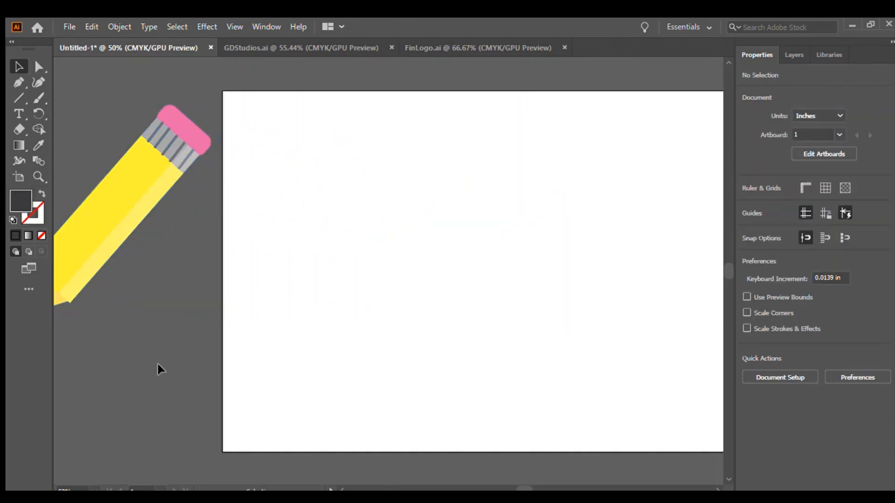
- Draw a 17 x 11 in rectangle covering the whole artboard and fill it with the pencil's yellow
{"action": "left_click_drag", "start_coordinate": [524, 489], "coordinate": [529, 488]}
{"action": "left_click", "coordinate": [18, 98]}
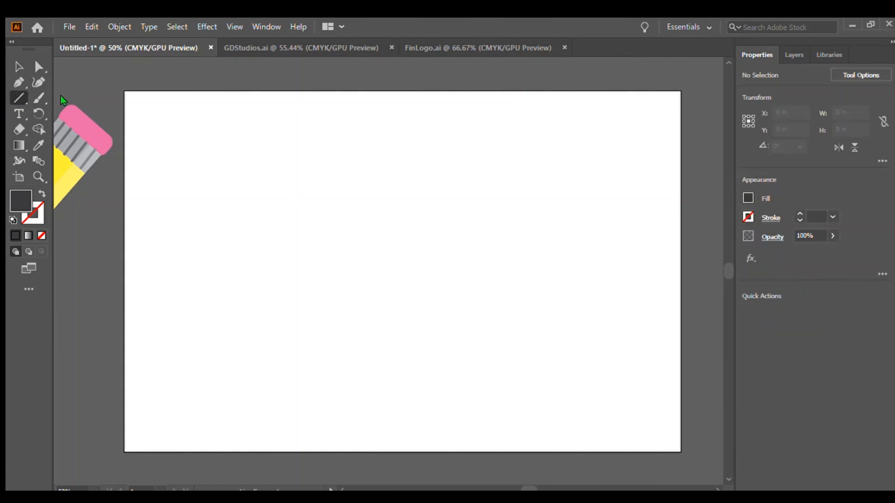
{"action": "key", "text": "m"}
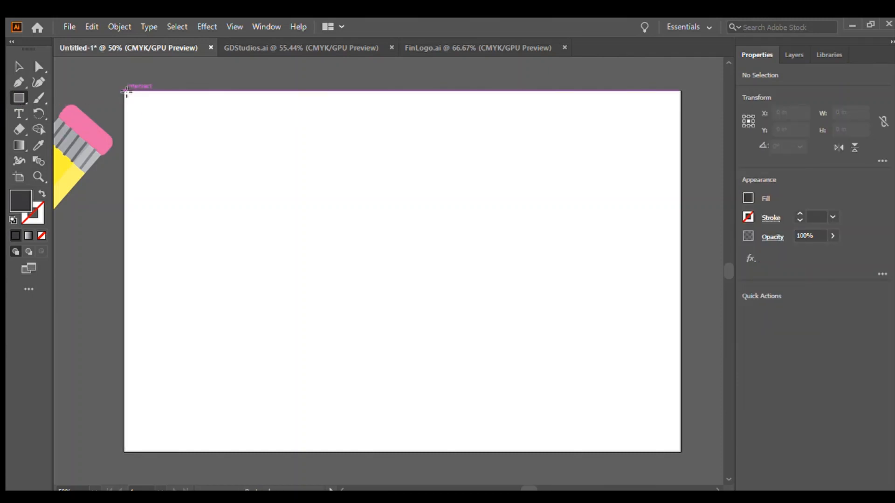
{"action": "left_click_drag", "start_coordinate": [125, 91], "coordinate": [666, 441]}
{"action": "left_click_drag", "start_coordinate": [677, 448], "coordinate": [681, 452]}
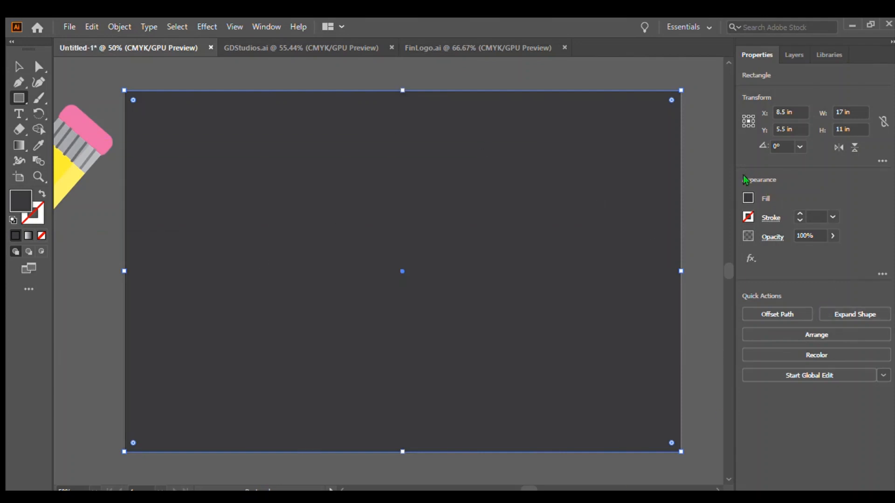
{"action": "left_click", "coordinate": [654, 242]}
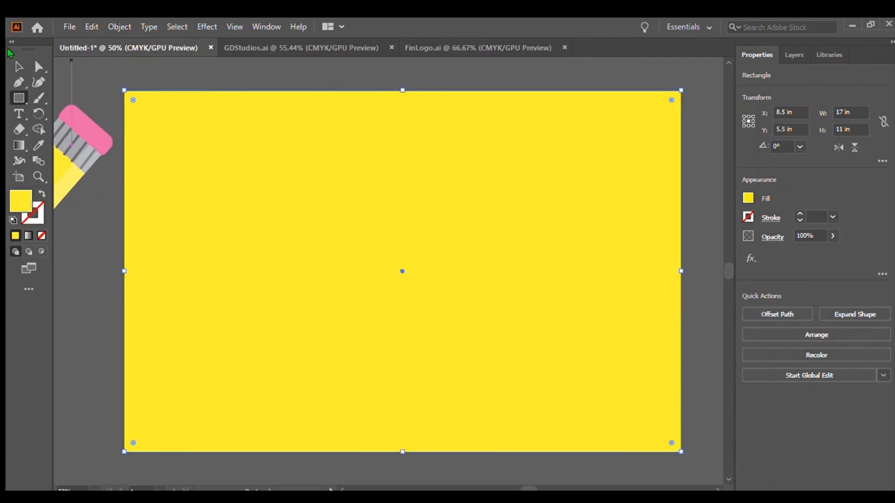
- Move the pencil group back onto the artboard, behind the yellow rectangle, at about X 8.57, Y 3.47 in
{"action": "left_click", "coordinate": [19, 66]}
{"action": "left_click", "coordinate": [92, 74]}
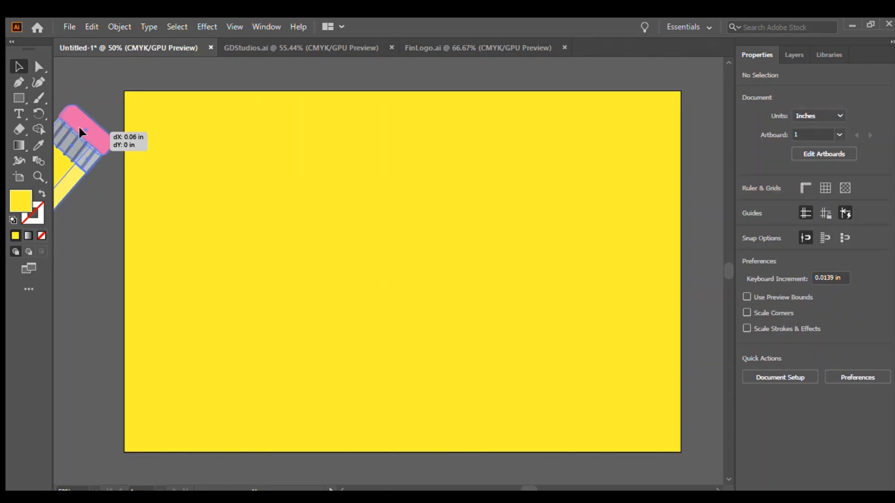
{"action": "mouse_move", "coordinate": [78, 124]}
{"action": "left_mouse_down"}
{"action": "mouse_move", "coordinate": [158, 134]}
{"action": "mouse_move", "coordinate": [339, 180]}
{"action": "mouse_move", "coordinate": [447, 152]}
{"action": "left_mouse_up"}
{"action": "left_click_drag", "start_coordinate": [395, 222], "coordinate": [418, 197]}
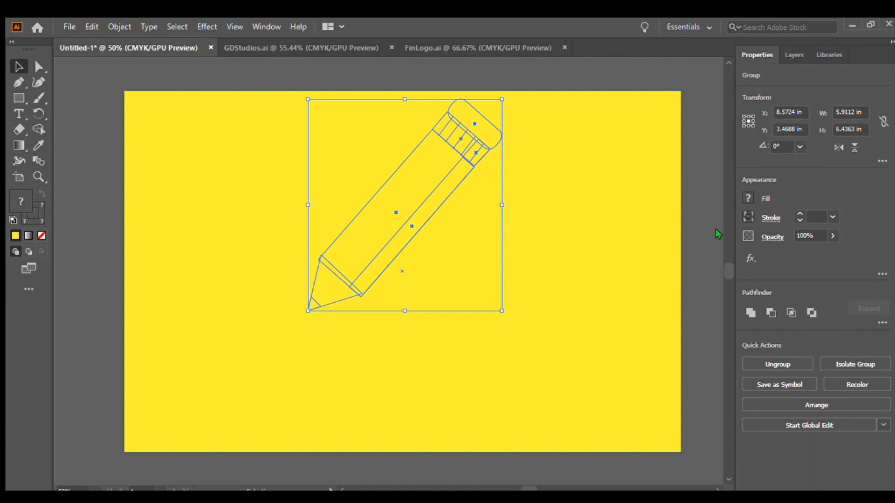
{"action": "key", "text": "Delete"}
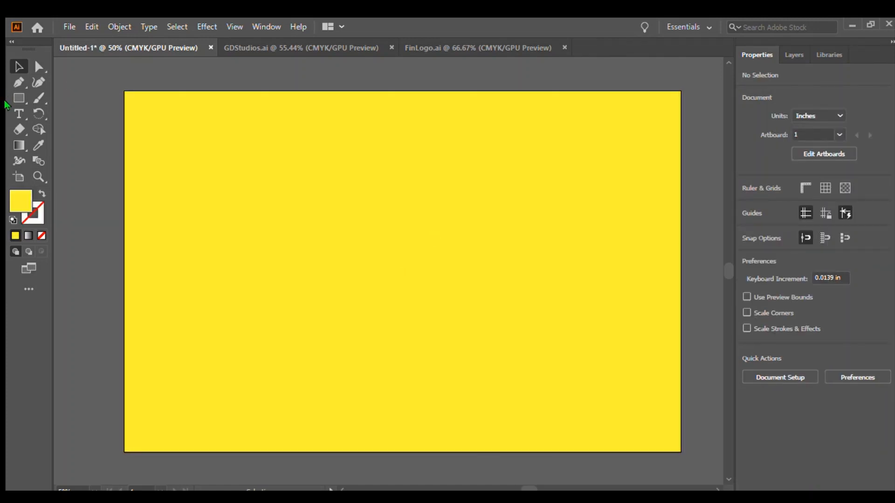
- Add the note "CTRL + ]" as 100 pt text on the yellow background
{"action": "left_click", "coordinate": [19, 115]}
{"action": "left_click", "coordinate": [214, 218]}
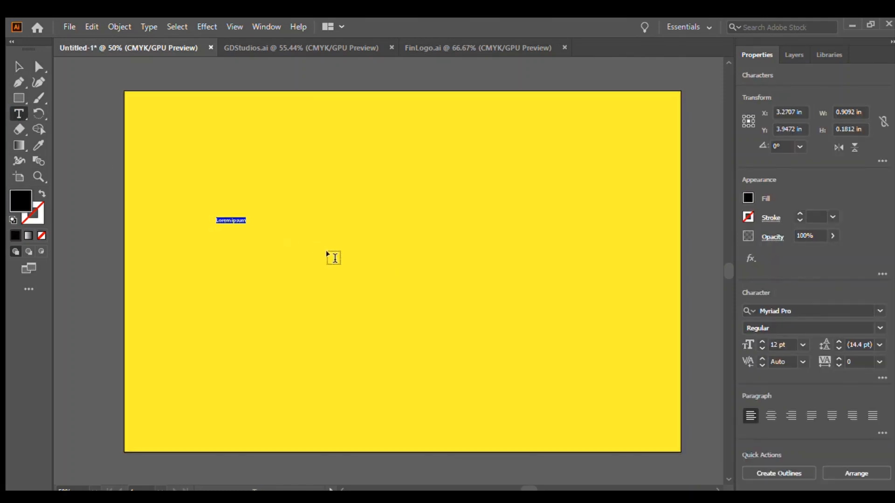
{"action": "key", "text": "BackSpace"}
{"action": "left_click", "coordinate": [783, 345]}
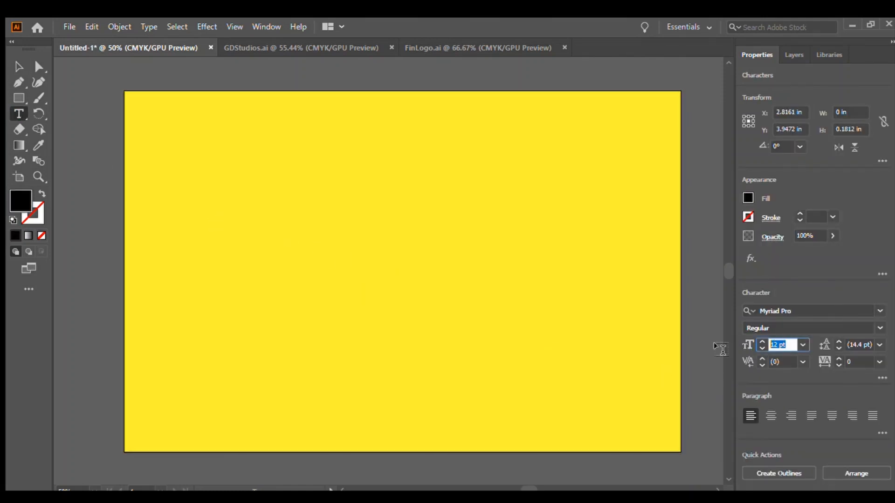
{"action": "key", "text": "BackSpace"}
{"action": "type", "text": "100"}
{"action": "key", "text": "Return"}
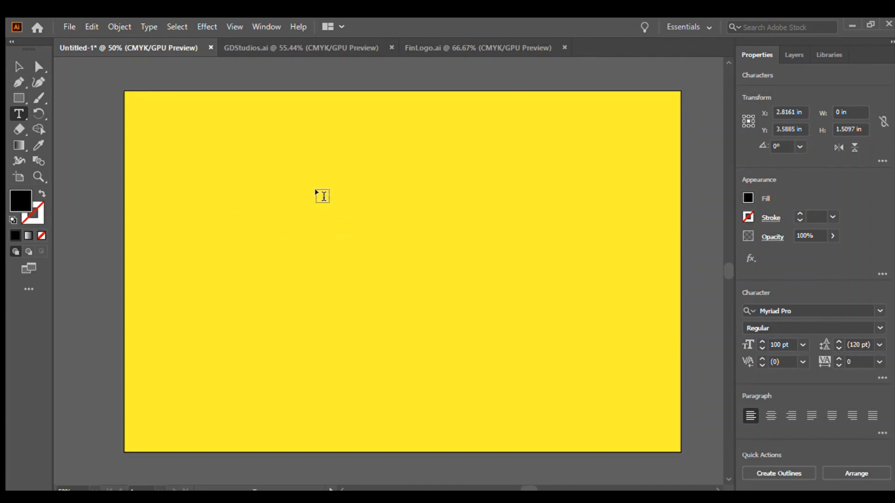
{"action": "type", "text": "CTR"}
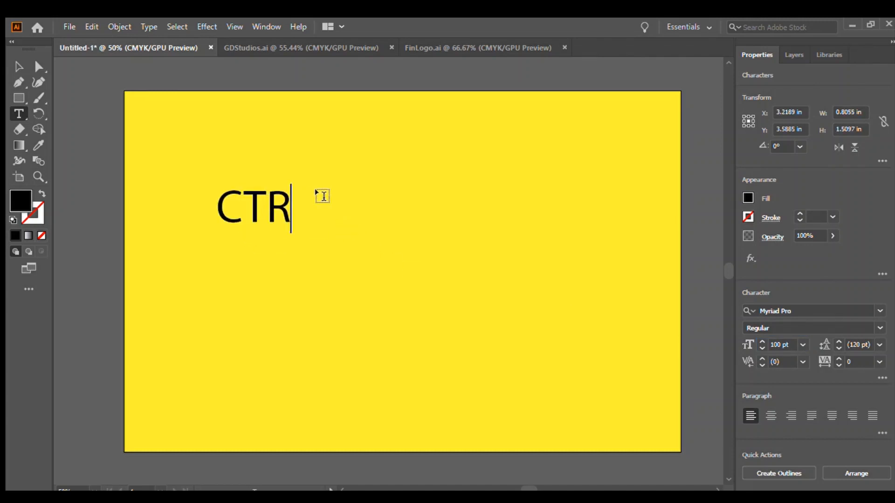
{"action": "type", "text": "L + "}
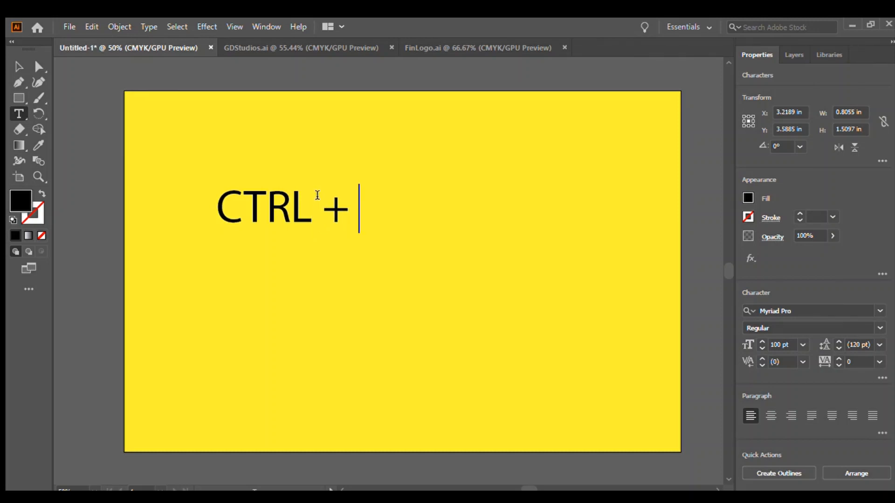
{"action": "type", "text": "}"}
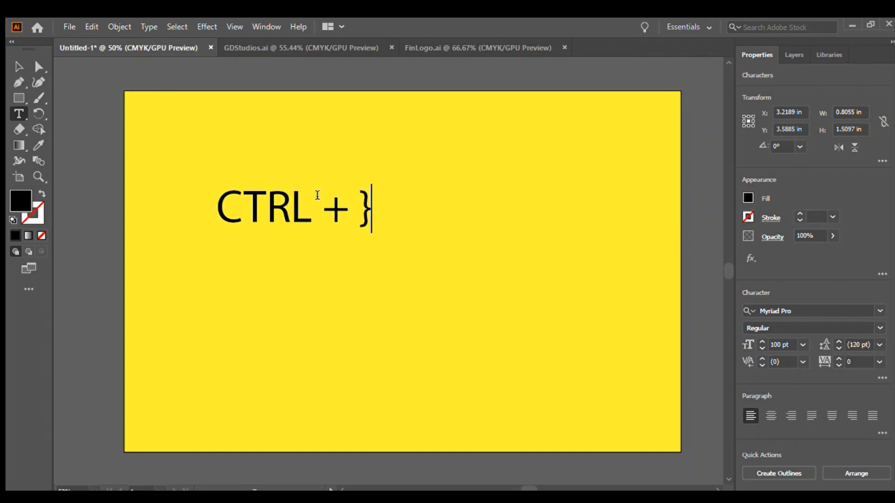
{"action": "key", "text": "BackSpace"}
{"action": "type", "text": "]"}
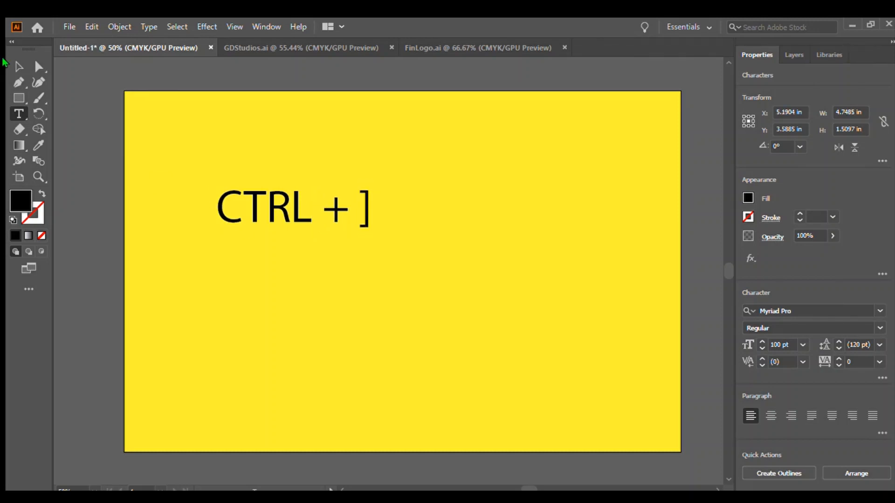
- Delete the CTRL + ] text from the artboard
{"action": "left_click", "coordinate": [19, 66]}
{"action": "left_click", "coordinate": [74, 209]}
{"action": "left_click", "coordinate": [297, 207]}
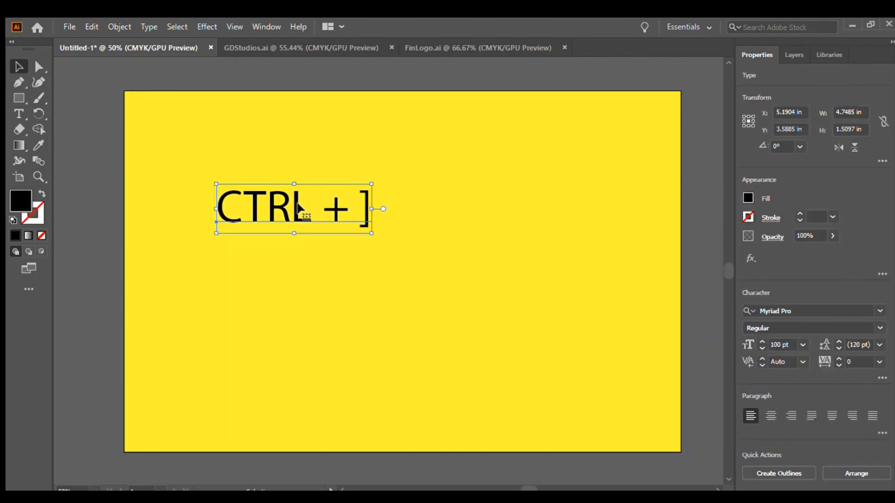
{"action": "key", "text": "Delete"}
- Shift the yellow rectangle and the pencil separately, realign the rectangle with the artboard and place the pencil behind it at X 8.5 in
{"action": "left_click_drag", "start_coordinate": [420, 289], "coordinate": [373, 446]}
{"action": "left_click", "coordinate": [399, 168]}
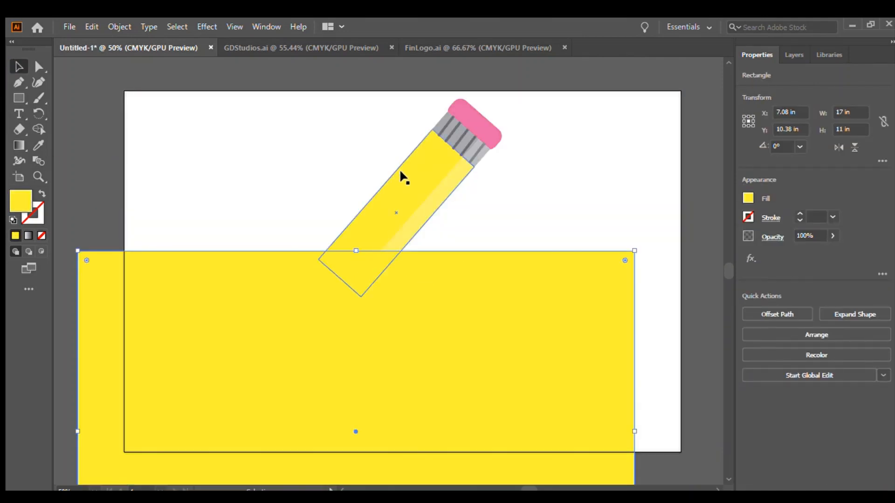
{"action": "left_click_drag", "start_coordinate": [399, 168], "coordinate": [644, 125]}
{"action": "left_click_drag", "start_coordinate": [382, 320], "coordinate": [345, 217]}
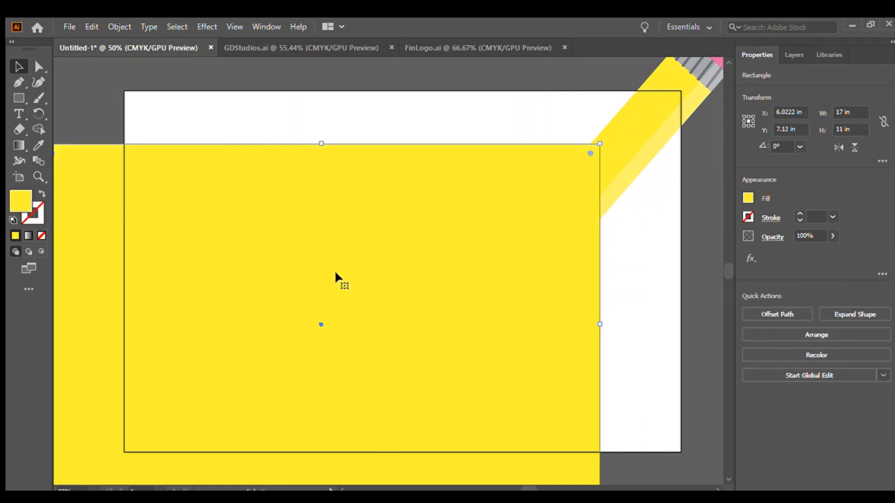
{"action": "left_click_drag", "start_coordinate": [336, 278], "coordinate": [417, 224]}
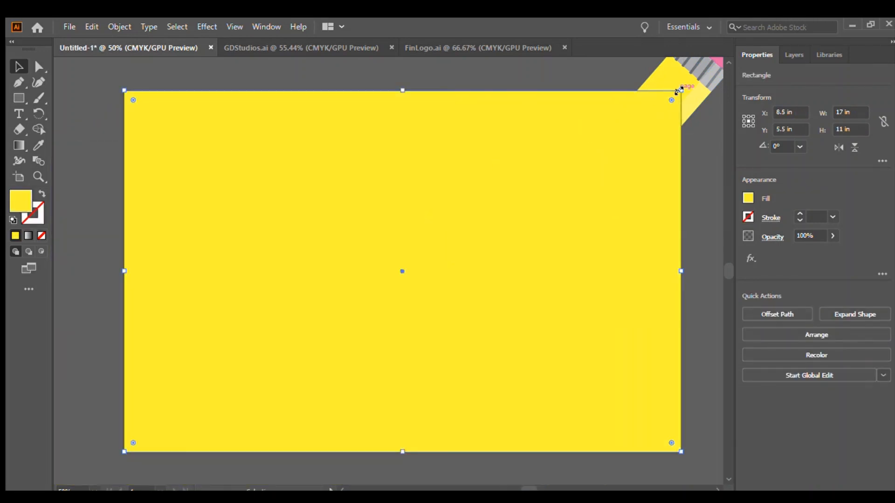
{"action": "mouse_move", "coordinate": [685, 89]}
{"action": "left_mouse_down"}
{"action": "mouse_move", "coordinate": [523, 202]}
{"action": "mouse_move", "coordinate": [480, 186]}
{"action": "mouse_move", "coordinate": [462, 164]}
{"action": "mouse_move", "coordinate": [448, 176]}
{"action": "left_mouse_up"}
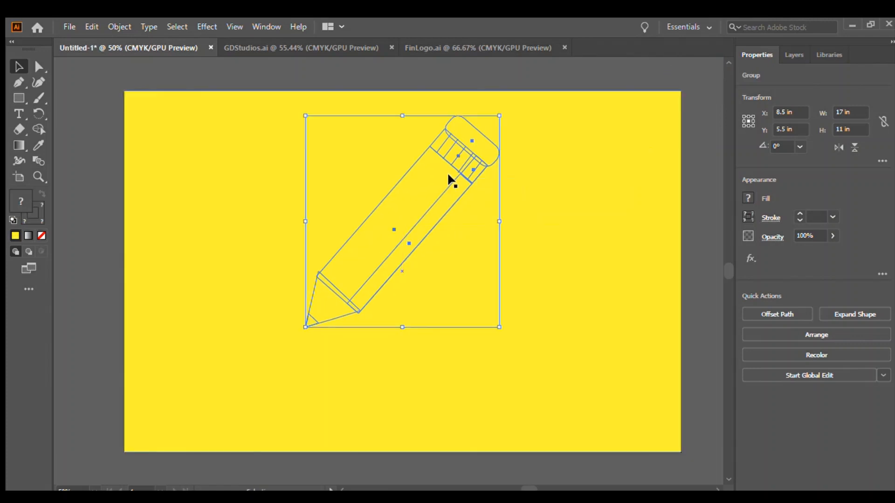
{"action": "left_click", "coordinate": [431, 190]}
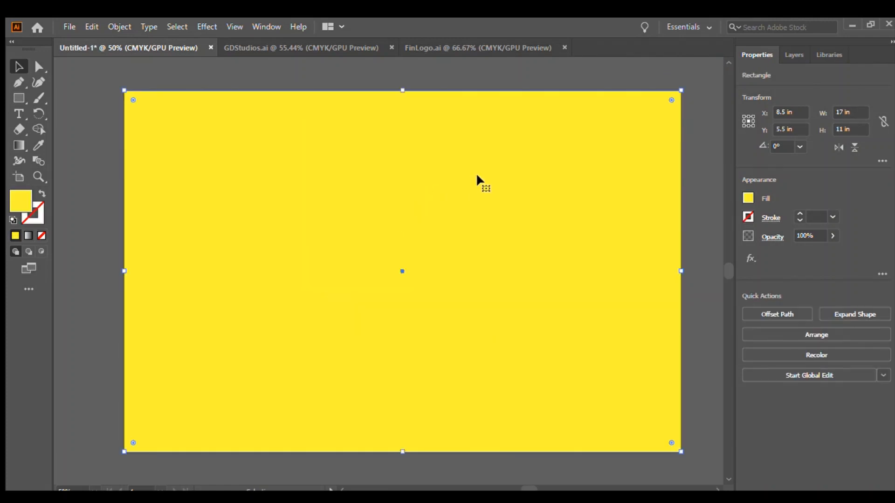
- Slide the yellow rectangle down to uncover the eraser end and bring the pencil group in front of the rectangle
{"action": "mouse_move", "coordinate": [476, 176]}
{"action": "left_mouse_down"}
{"action": "mouse_move", "coordinate": [435, 229]}
{"action": "mouse_move", "coordinate": [412, 212]}
{"action": "left_mouse_up"}
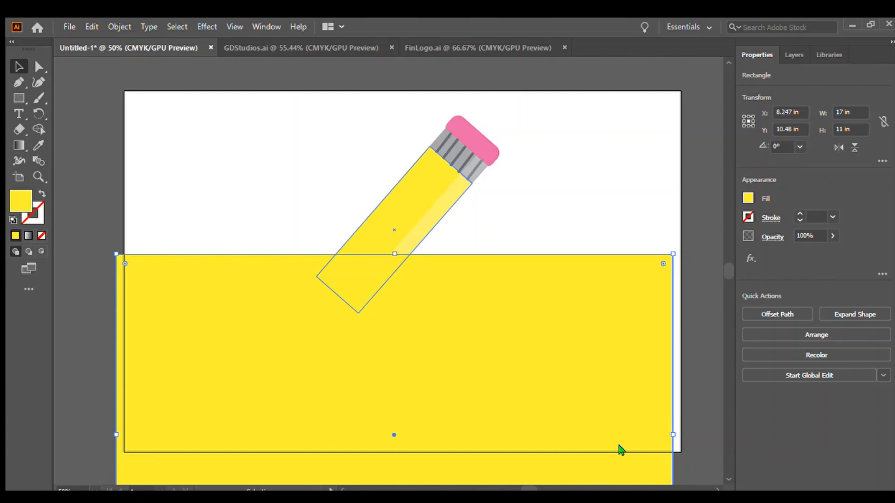
{"action": "left_click", "coordinate": [704, 238]}
{"action": "mouse_move", "coordinate": [482, 411]}
{"action": "left_mouse_down"}
{"action": "mouse_move", "coordinate": [508, 324]}
{"action": "mouse_move", "coordinate": [498, 323]}
{"action": "left_mouse_up"}
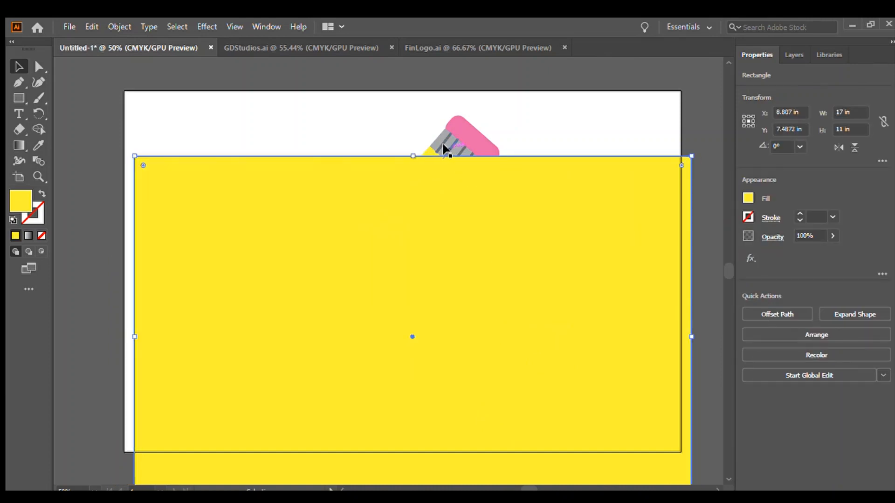
{"action": "left_click", "coordinate": [443, 145]}
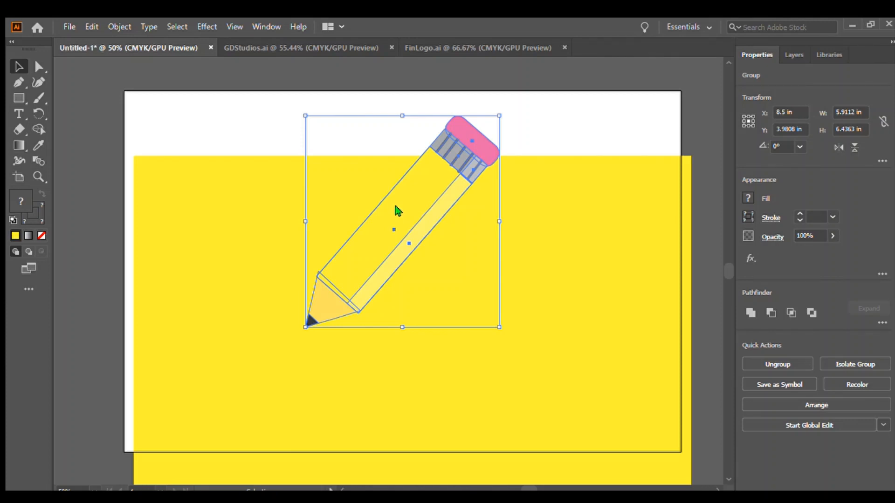
- Move the pencil slightly lower and realign the yellow rectangle with the artboard at X 8.5, Y 5.5 in
{"action": "left_click", "coordinate": [631, 127]}
{"action": "mouse_move", "coordinate": [359, 261]}
{"action": "left_mouse_down"}
{"action": "mouse_move", "coordinate": [360, 284]}
{"action": "mouse_move", "coordinate": [586, 254]}
{"action": "mouse_move", "coordinate": [603, 216]}
{"action": "mouse_move", "coordinate": [580, 262]}
{"action": "mouse_move", "coordinate": [567, 254]}
{"action": "left_mouse_up"}
{"action": "key", "text": "ctrl+z"}
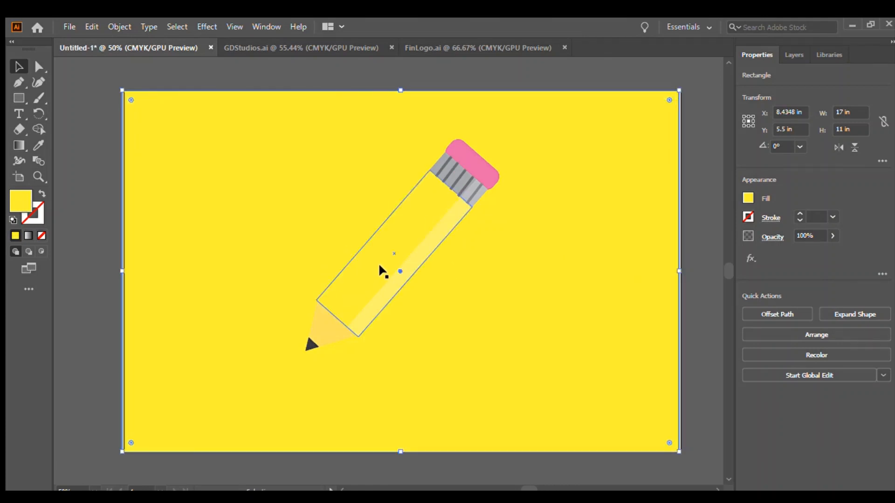
{"action": "mouse_move", "coordinate": [649, 292]}
{"action": "left_mouse_down"}
{"action": "mouse_move", "coordinate": [664, 292]}
{"action": "mouse_move", "coordinate": [650, 288]}
{"action": "left_mouse_up"}
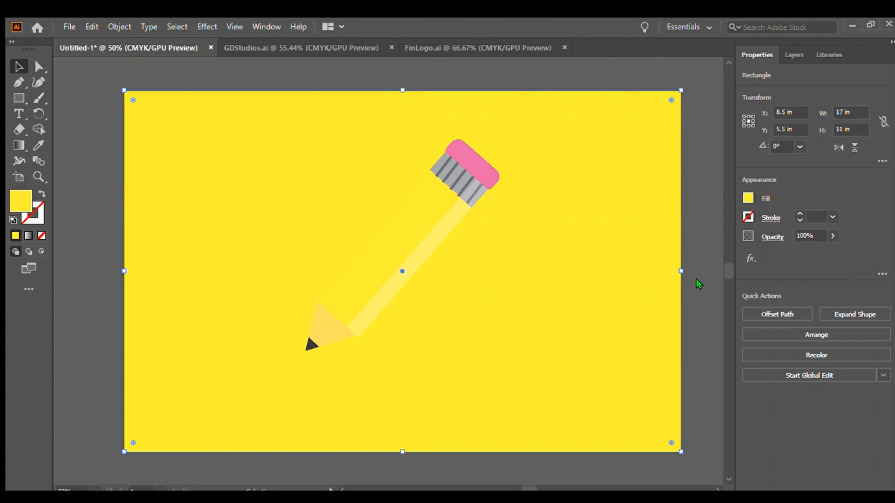
- Change the background rectangle's fill to light orange and move the pencil up to about X 8.52, Y 4.12 in
{"action": "left_click", "coordinate": [699, 119]}
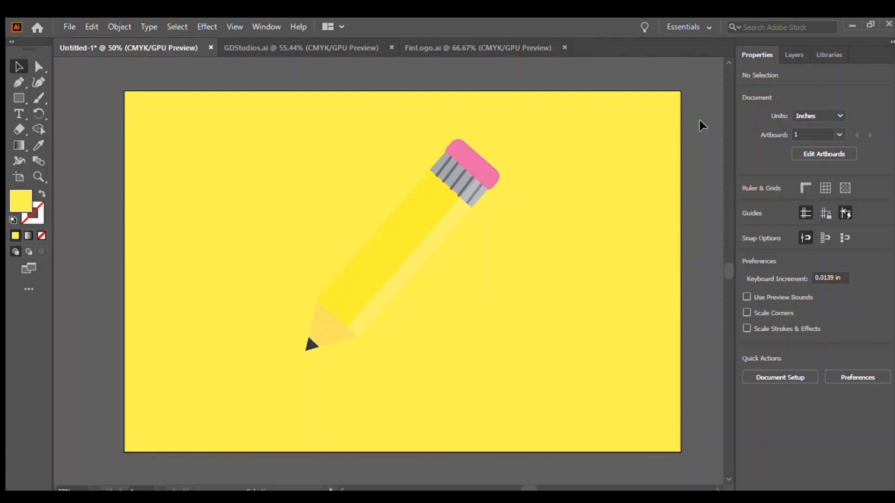
{"action": "left_click", "coordinate": [403, 210]}
{"action": "left_click", "coordinate": [591, 198]}
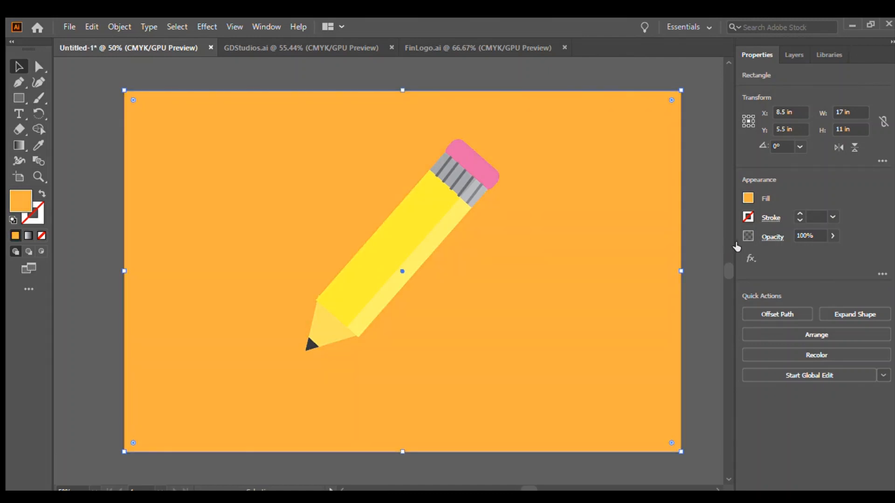
{"action": "left_click", "coordinate": [707, 153]}
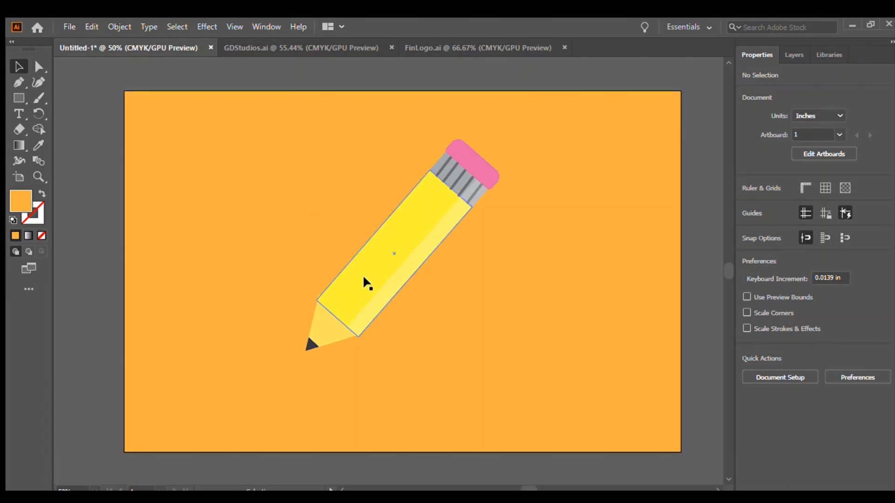
{"action": "mouse_move", "coordinate": [365, 281]}
{"action": "left_mouse_down"}
{"action": "mouse_move", "coordinate": [375, 228]}
{"action": "mouse_move", "coordinate": [360, 270]}
{"action": "left_mouse_up"}
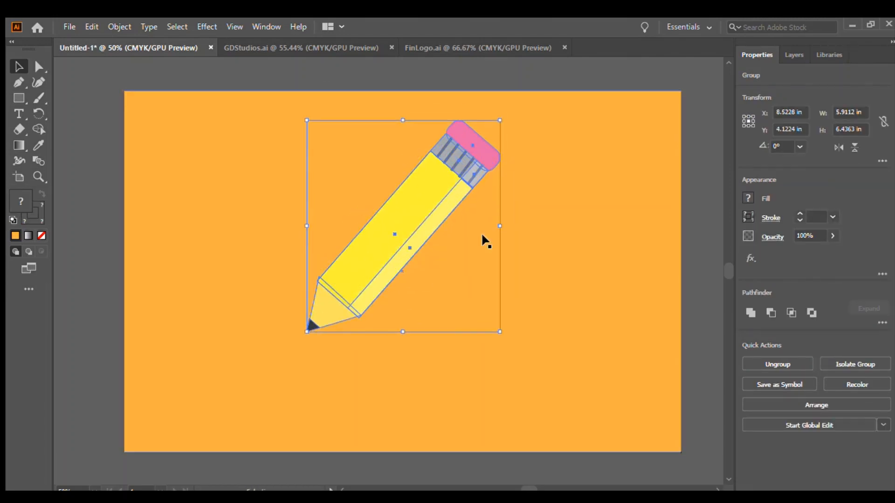
- Set up the Paintbrush with a dark grey 1 pt stroke and a rough charcoal-style brush
{"action": "left_click", "coordinate": [706, 285]}
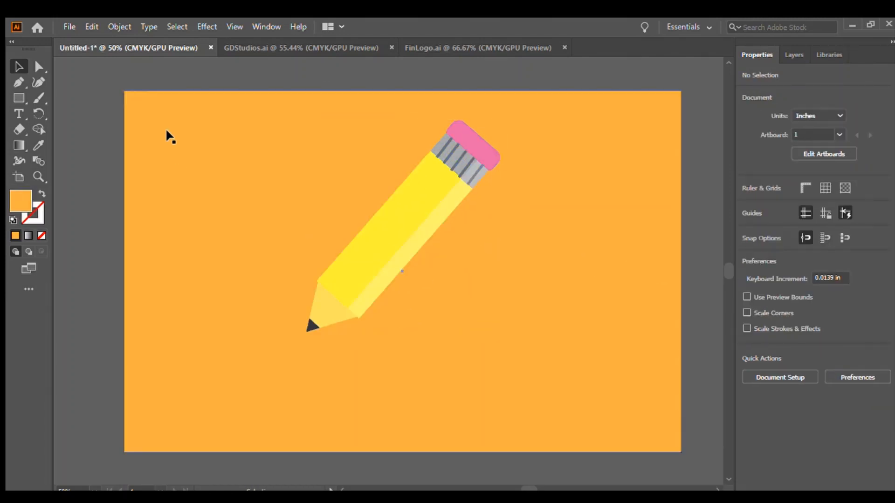
{"action": "left_click", "coordinate": [38, 100]}
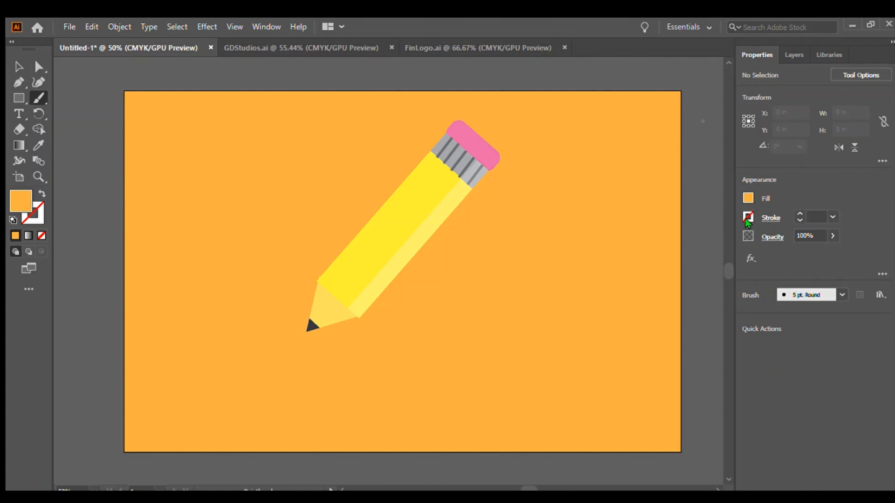
{"action": "key", "text": "x"}
{"action": "key", "text": "x"}
{"action": "key", "text": "ctrl+z"}
{"action": "left_click", "coordinate": [482, 260]}
{"action": "left_click", "coordinate": [520, 220]}
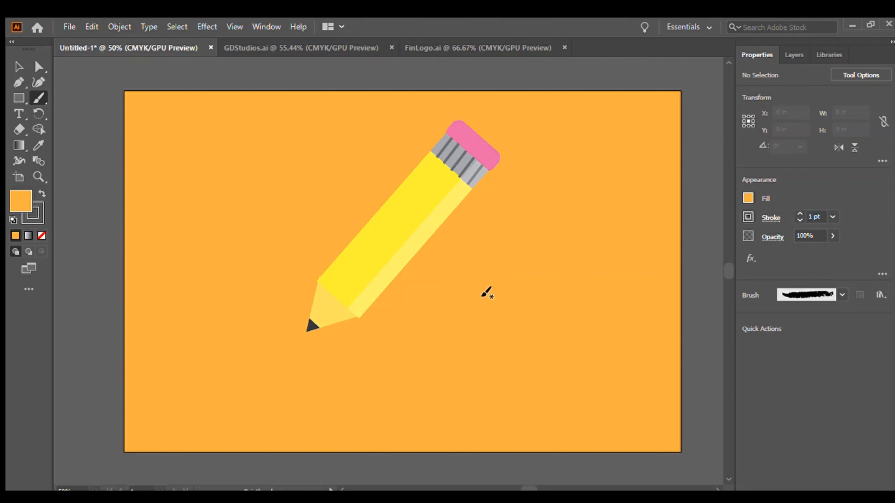
- Paint a trial squiggle on the empty background beside the pencil and delete it
{"action": "mouse_move", "coordinate": [485, 297]}
{"action": "left_mouse_down"}
{"action": "mouse_move", "coordinate": [541, 270]}
{"action": "mouse_move", "coordinate": [615, 272]}
{"action": "mouse_move", "coordinate": [615, 237]}
{"action": "left_mouse_up"}
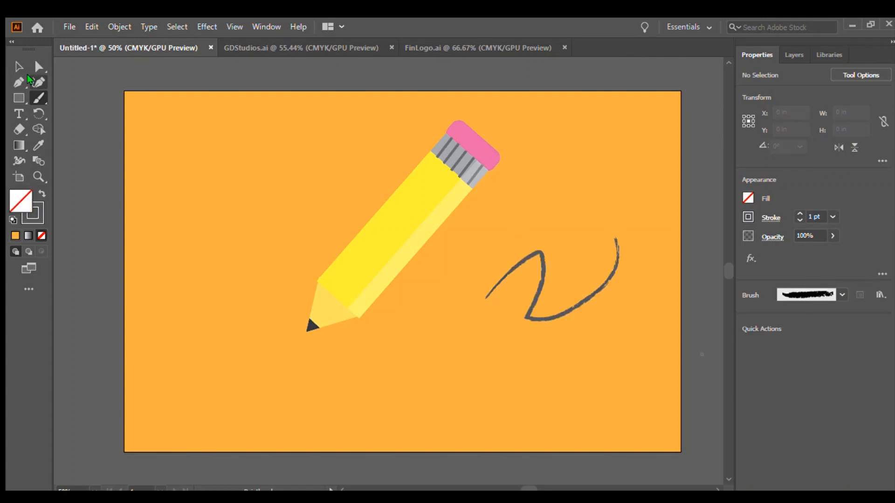
{"action": "left_click", "coordinate": [18, 67]}
{"action": "left_click", "coordinate": [536, 278]}
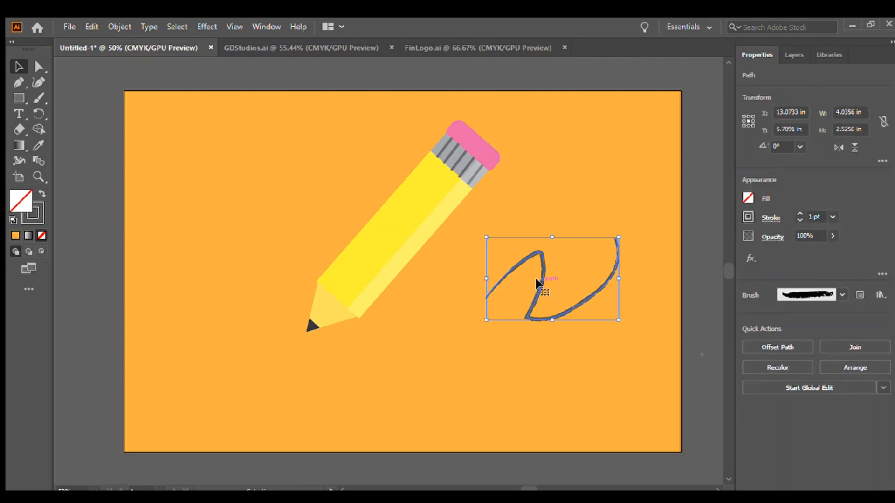
{"action": "key", "text": "Delete"}
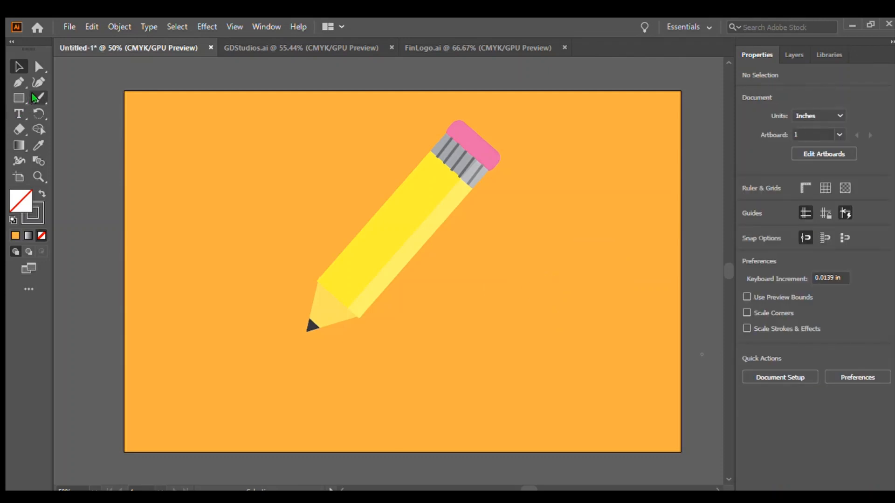
- Try a 1 pt brush curve looping from the pencil tip back to the pencil's body, and delete it
{"action": "left_click", "coordinate": [35, 98]}
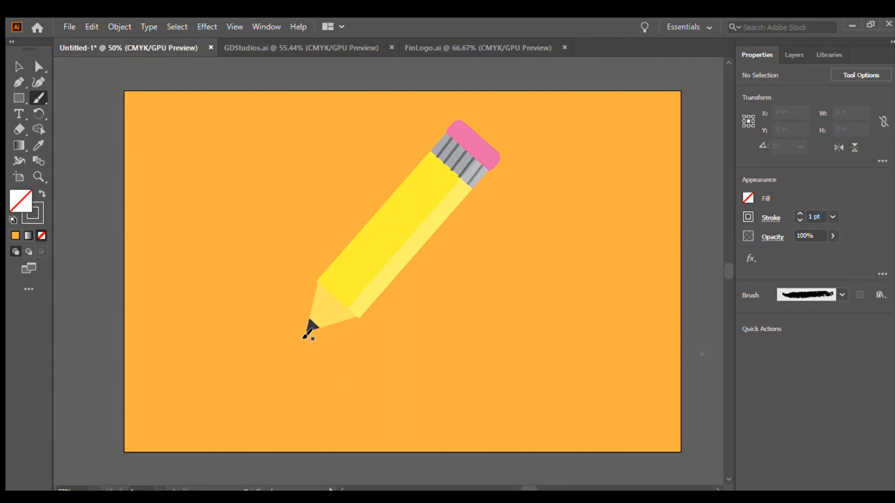
{"action": "mouse_move", "coordinate": [307, 331]}
{"action": "left_mouse_down"}
{"action": "mouse_move", "coordinate": [476, 365]}
{"action": "mouse_move", "coordinate": [409, 255]}
{"action": "left_mouse_up"}
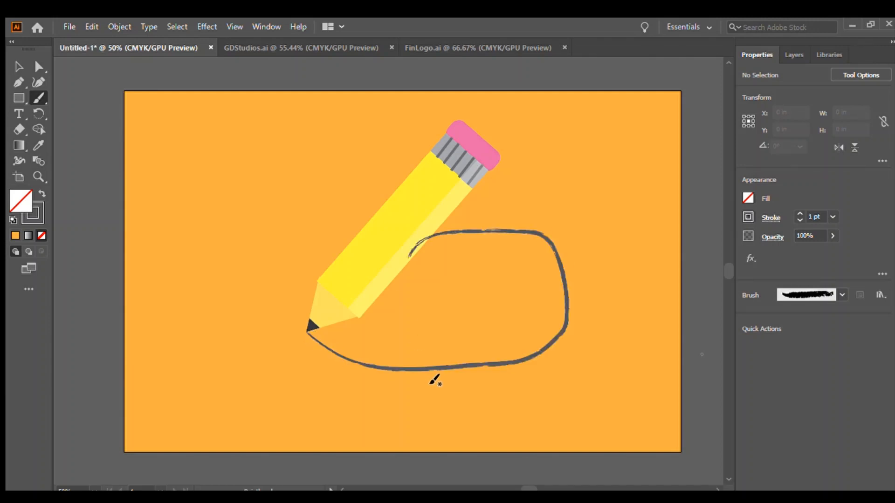
{"action": "key", "text": "v"}
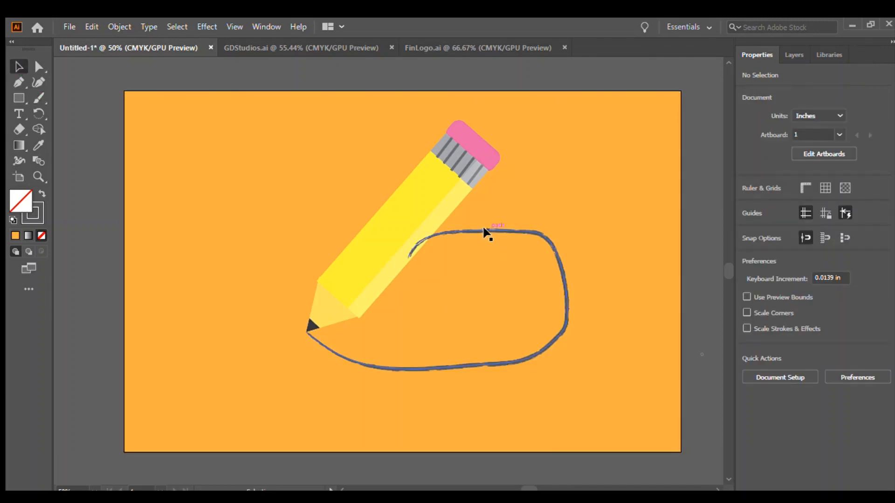
{"action": "left_click", "coordinate": [484, 228]}
{"action": "key", "text": "Delete"}
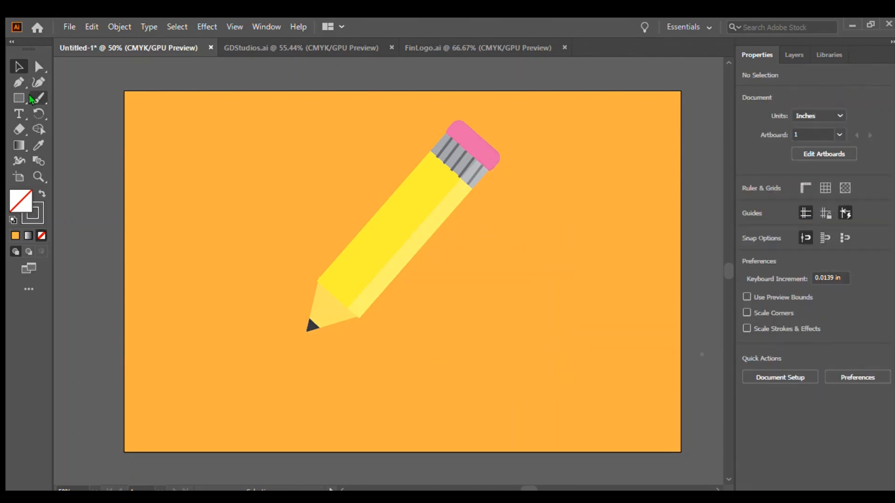
- Paint a 3 pt curved brush stroke about 7.2 by 3.3 in, sweeping from the pencil tip under and around its side
{"action": "left_click", "coordinate": [32, 98]}
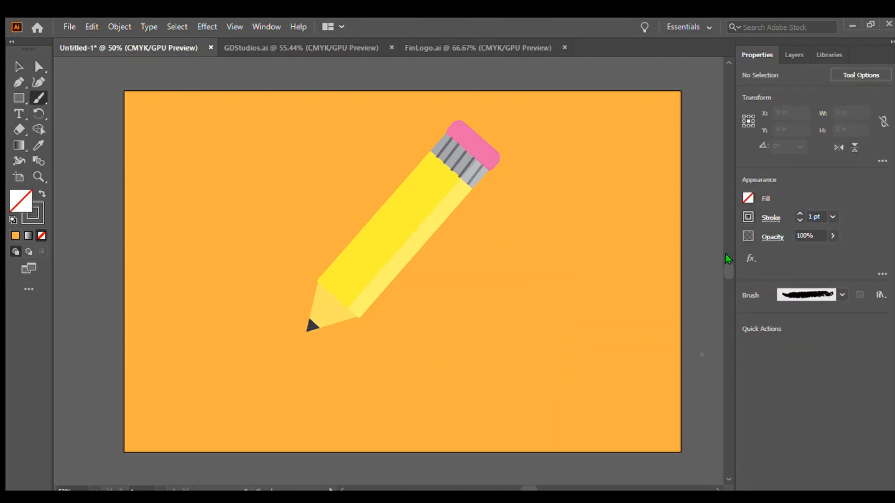
{"action": "left_click", "coordinate": [800, 213]}
{"action": "left_click", "coordinate": [799, 213]}
{"action": "left_click_drag", "start_coordinate": [306, 332], "coordinate": [386, 357]}
{"action": "mouse_move", "coordinate": [525, 329]}
{"action": "left_mouse_down"}
{"action": "mouse_move", "coordinate": [535, 275]}
{"action": "mouse_move", "coordinate": [471, 259]}
{"action": "left_mouse_up"}
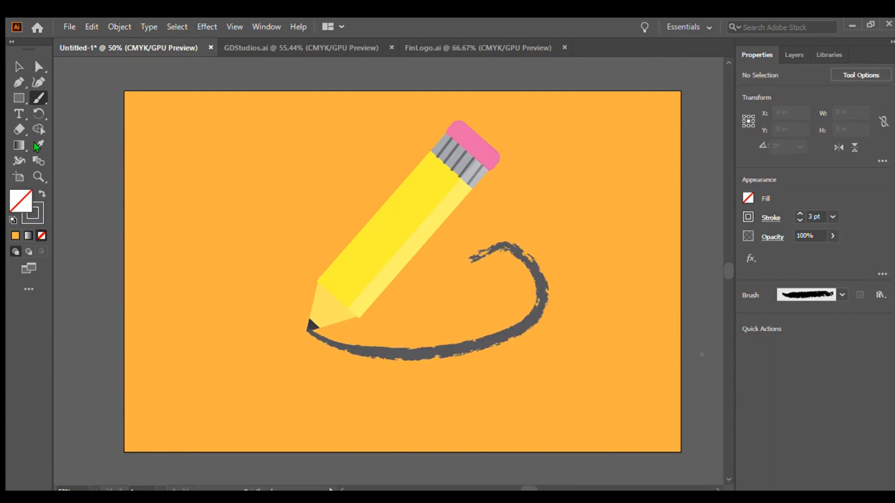
- Try shifting the brush stroke slightly down from the pencil tip
{"action": "left_click", "coordinate": [18, 67]}
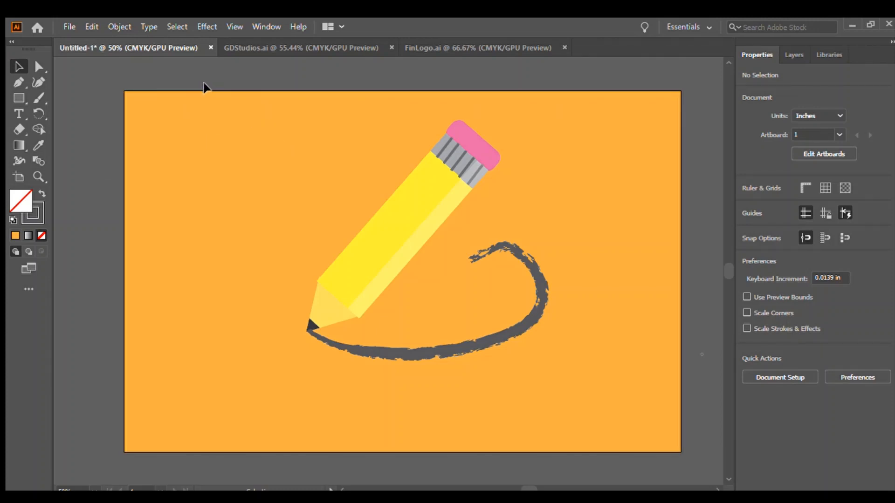
{"action": "left_click", "coordinate": [317, 335]}
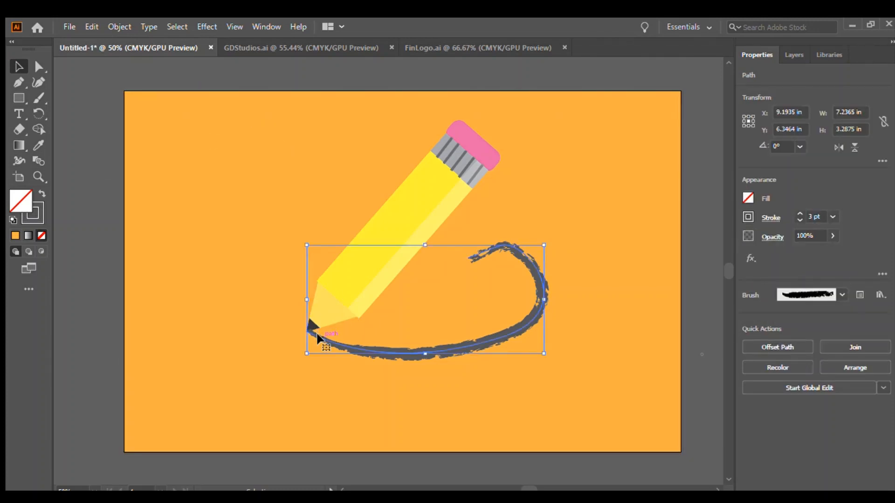
{"action": "left_click_drag", "start_coordinate": [318, 337], "coordinate": [317, 338]}
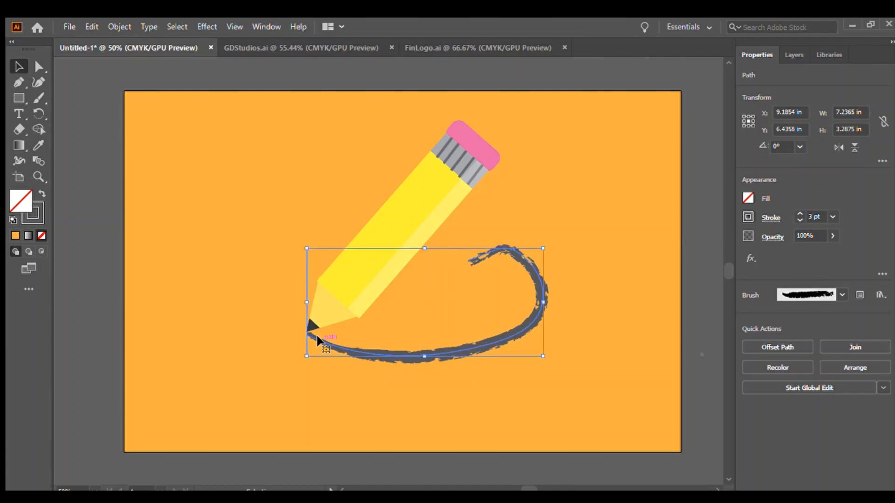
{"action": "left_click", "coordinate": [624, 282]}
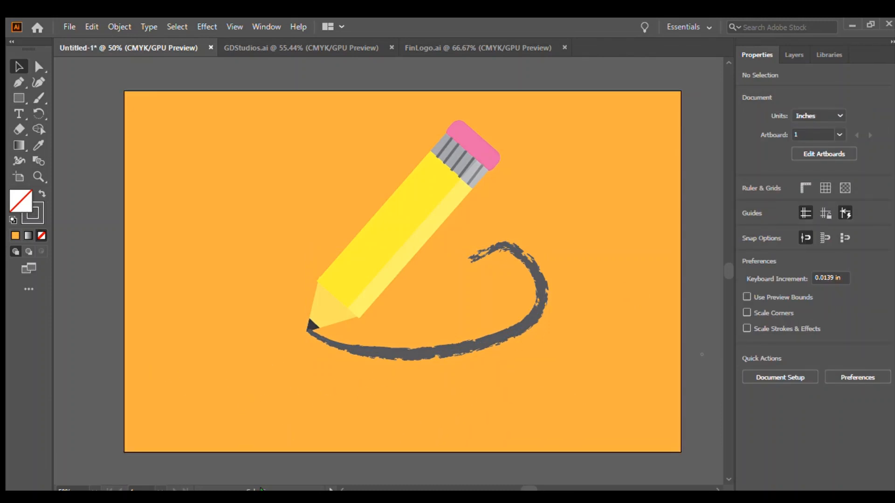
- Start an empty 100 pt text line below the brush stroke and set its font to OCR A Extended
{"action": "left_click", "coordinate": [21, 113]}
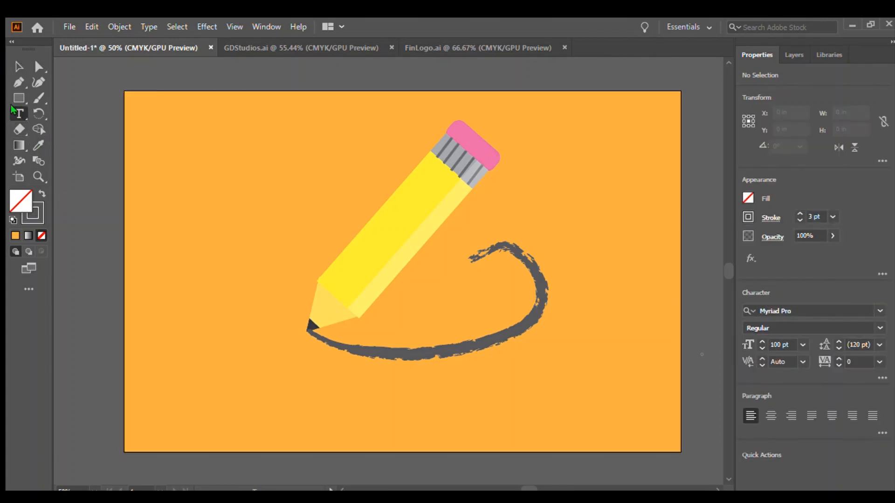
{"action": "left_click", "coordinate": [273, 402]}
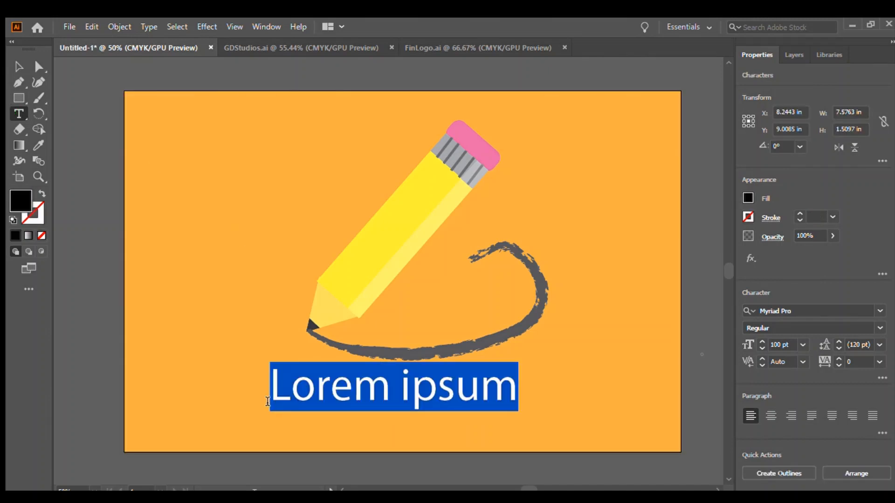
{"action": "key", "text": "BackSpace"}
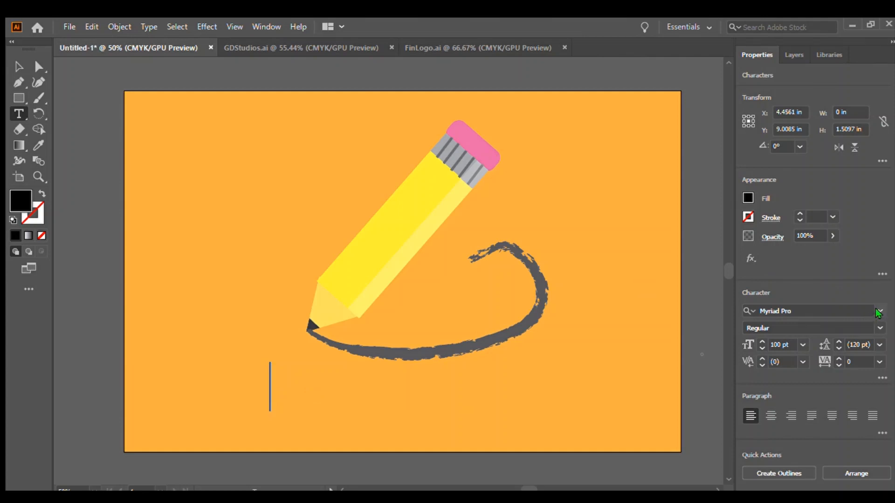
{"action": "left_click", "coordinate": [875, 310]}
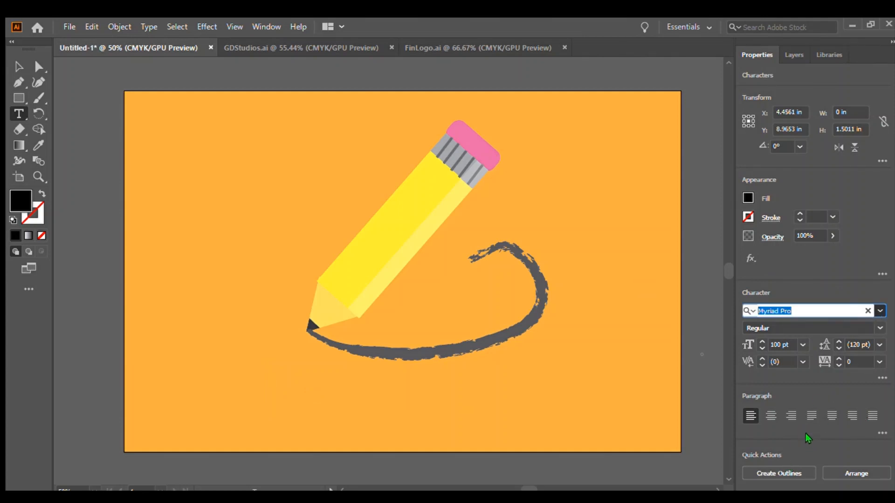
{"action": "type", "text": "OCR A Extended"}
{"action": "key", "text": "Return"}
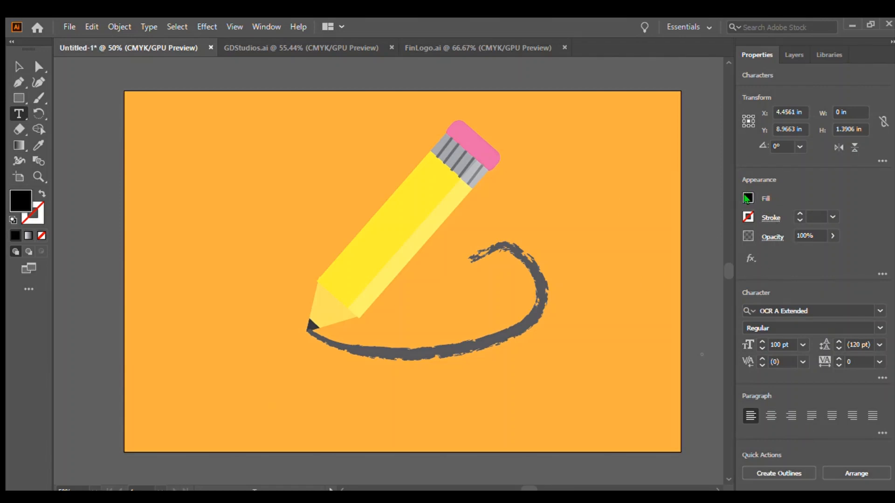
- Give the text a yellow fill and enter "GD Studio"
{"action": "left_click", "coordinate": [646, 237]}
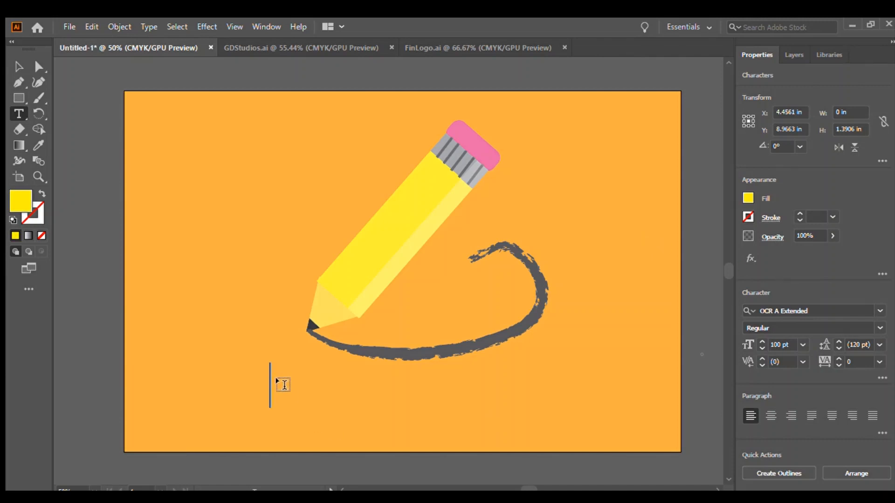
{"action": "type", "text": "GD "}
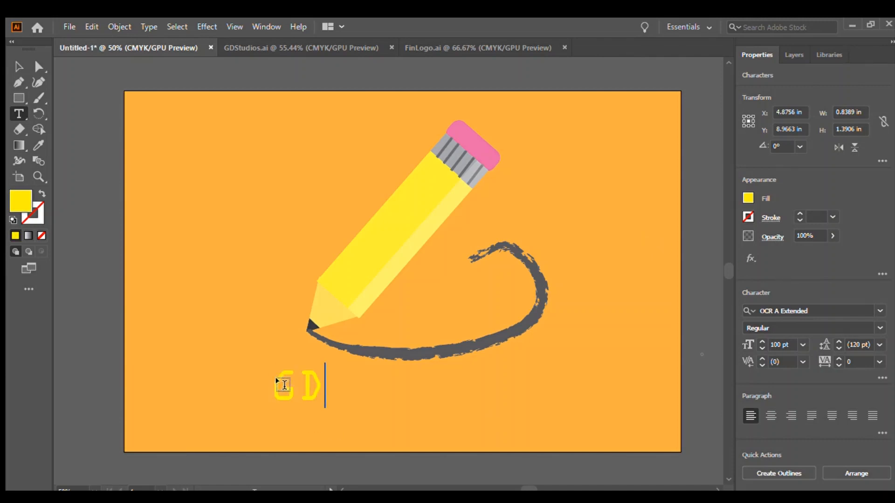
{"action": "type", "text": "Studio"}
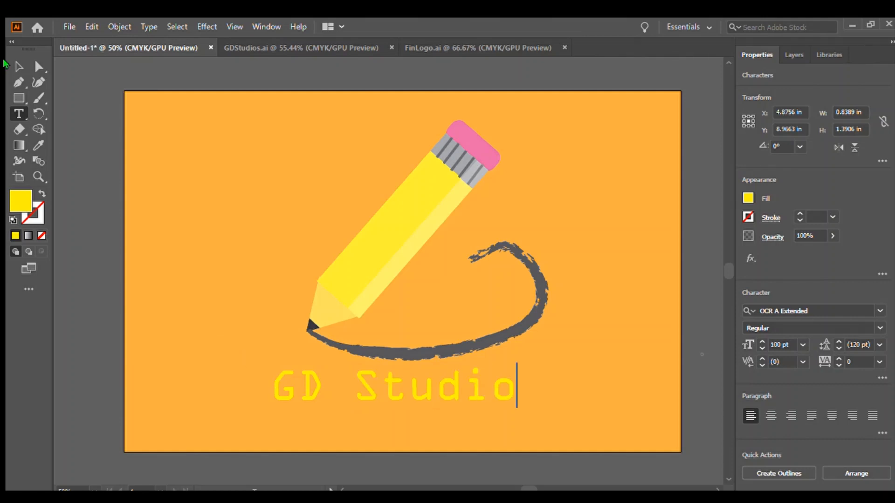
{"action": "left_click", "coordinate": [17, 65]}
{"action": "left_click", "coordinate": [103, 145]}
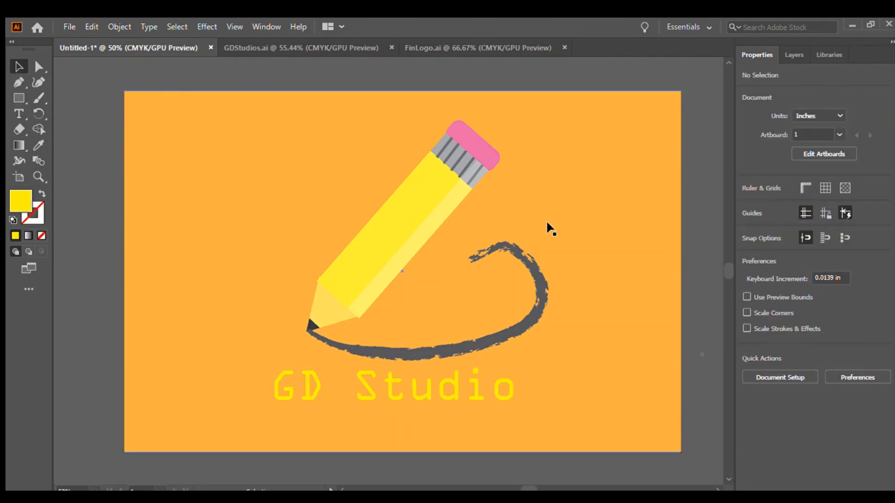
- Compare the finished logo with the GDStudios.ai original and view the FinLogo.ai reference
{"action": "left_click", "coordinate": [289, 48]}
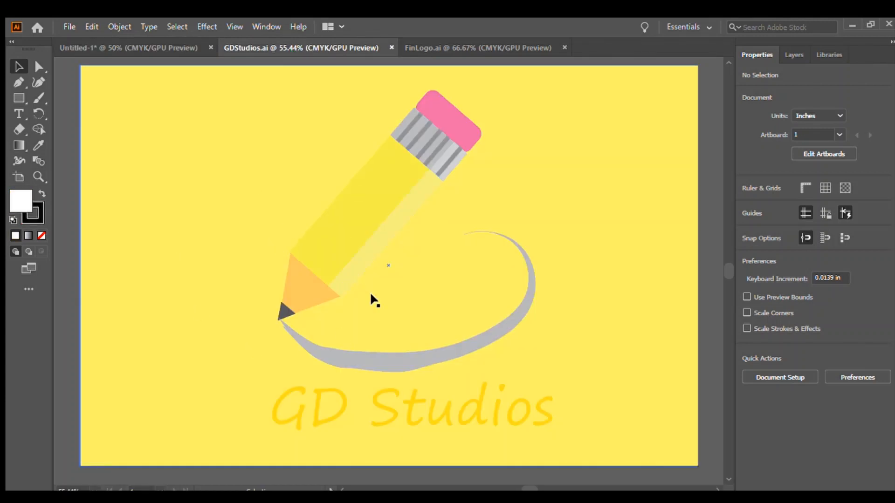
{"action": "left_click", "coordinate": [135, 46]}
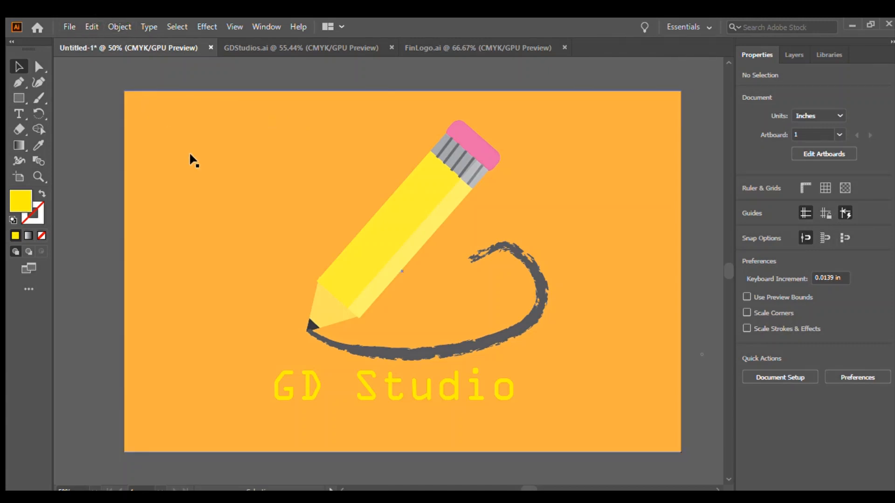
{"action": "left_click", "coordinate": [503, 44]}
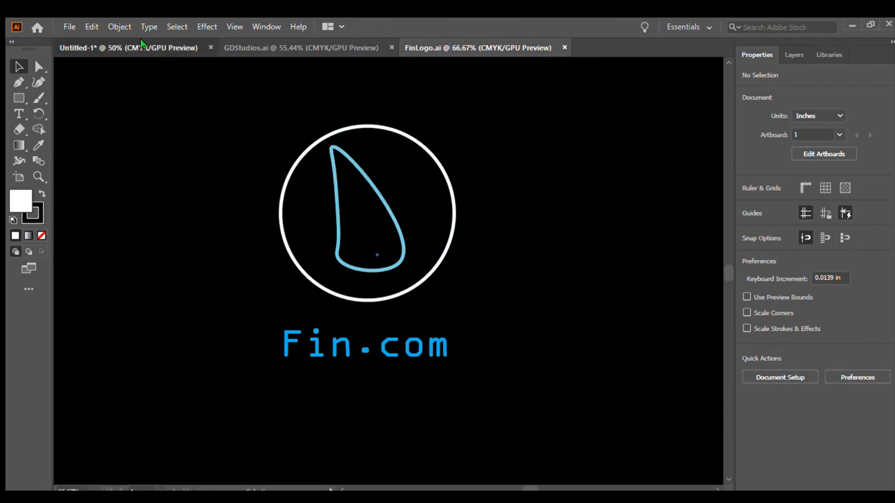
- Clear the untitled document's artboard by deleting the orange background, pencil, brush stroke and GD Studio text
{"action": "left_click", "coordinate": [131, 48]}
{"action": "left_click", "coordinate": [197, 121]}
{"action": "key", "text": "Delete"}
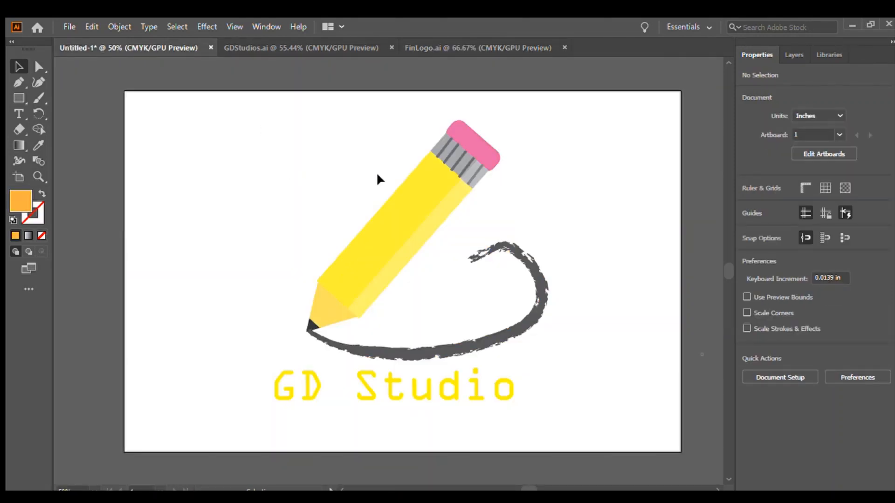
{"action": "left_click", "coordinate": [404, 229]}
{"action": "key", "text": "Delete"}
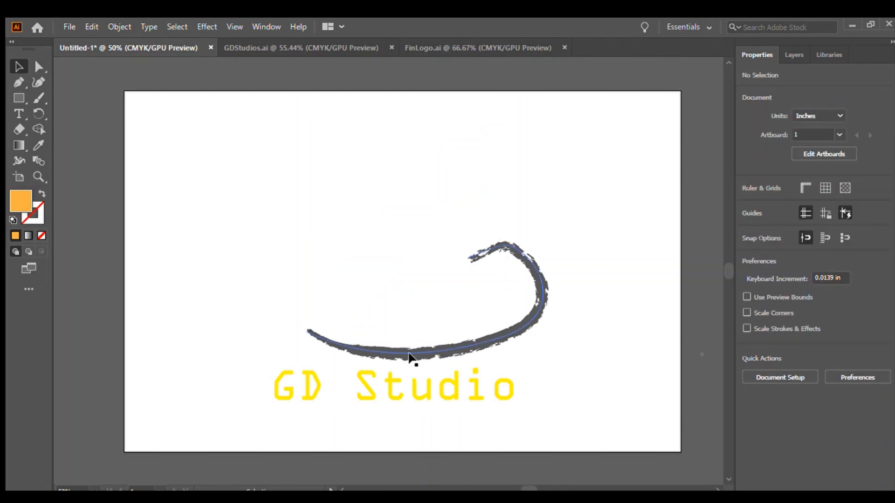
{"action": "left_click", "coordinate": [409, 357]}
{"action": "key", "text": "Delete"}
{"action": "mouse_move", "coordinate": [230, 334]}
{"action": "left_mouse_down"}
{"action": "mouse_move", "coordinate": [487, 436]}
{"action": "mouse_move", "coordinate": [518, 436]}
{"action": "left_mouse_up"}
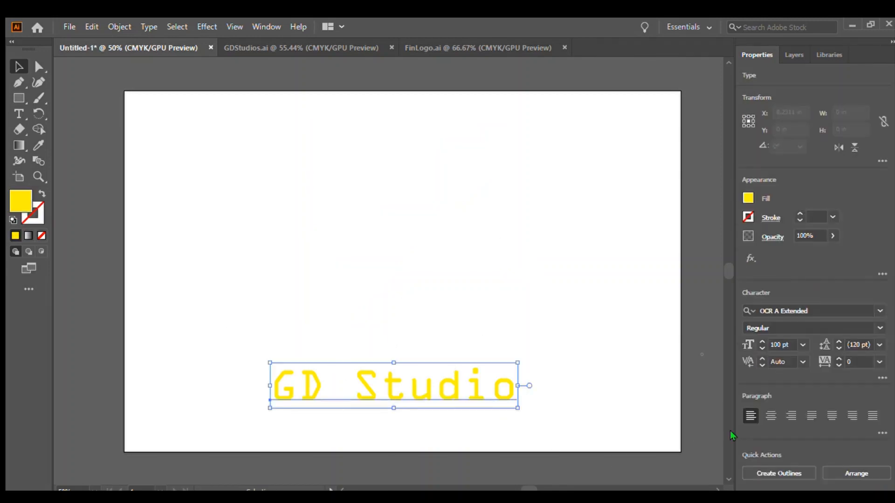
{"action": "key", "text": "Delete"}
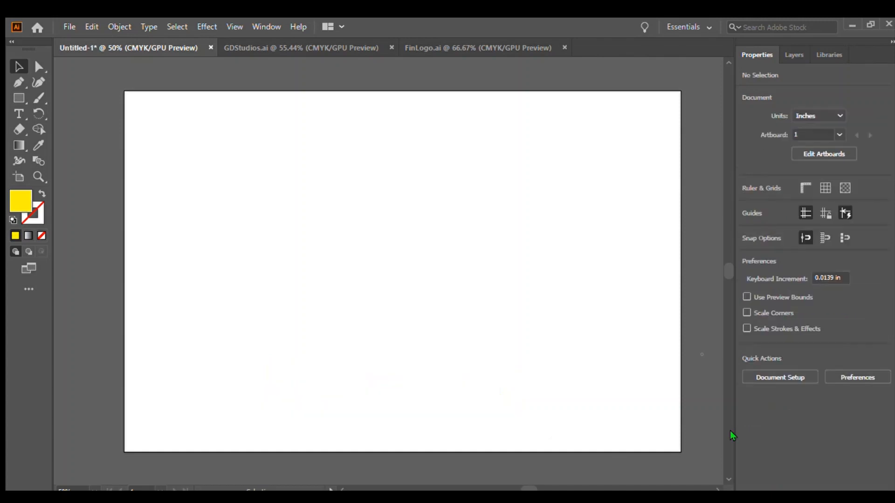
- Check the FinLogo.ai reference, and cover the untitled document's artboard with a 17 x 11 in rectangle filled black
{"action": "left_click", "coordinate": [494, 51]}
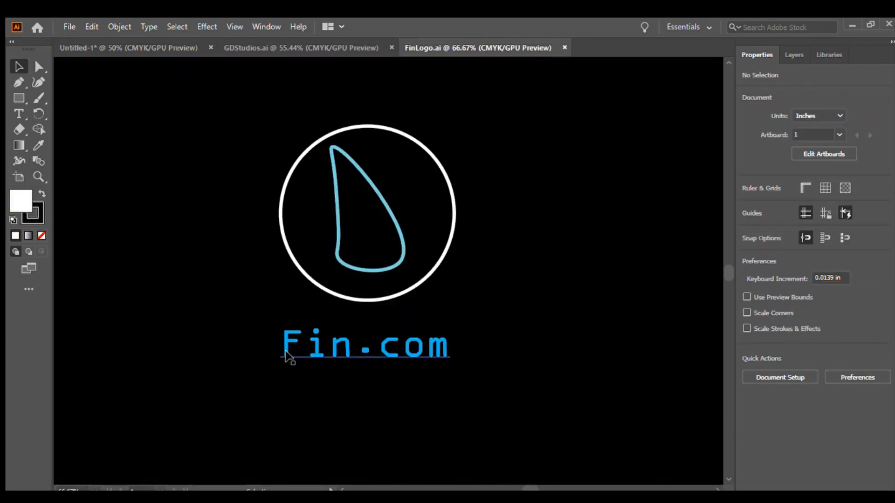
{"action": "left_click", "coordinate": [143, 46]}
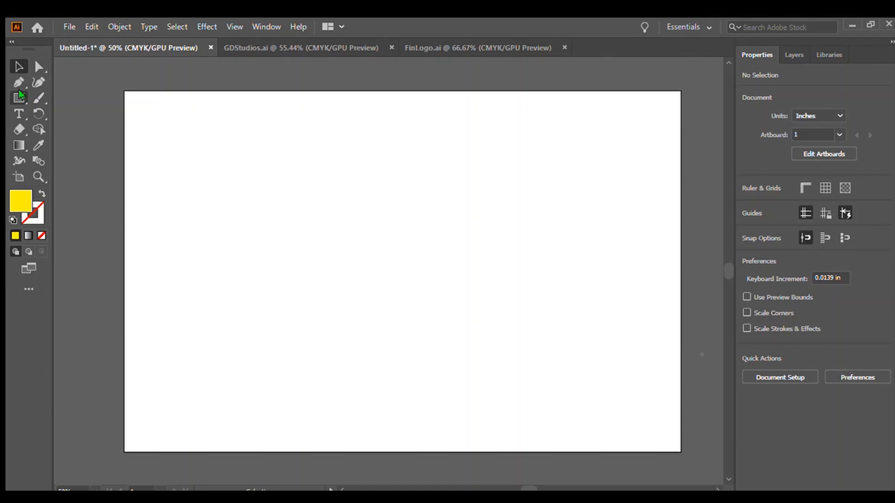
{"action": "left_click", "coordinate": [19, 95]}
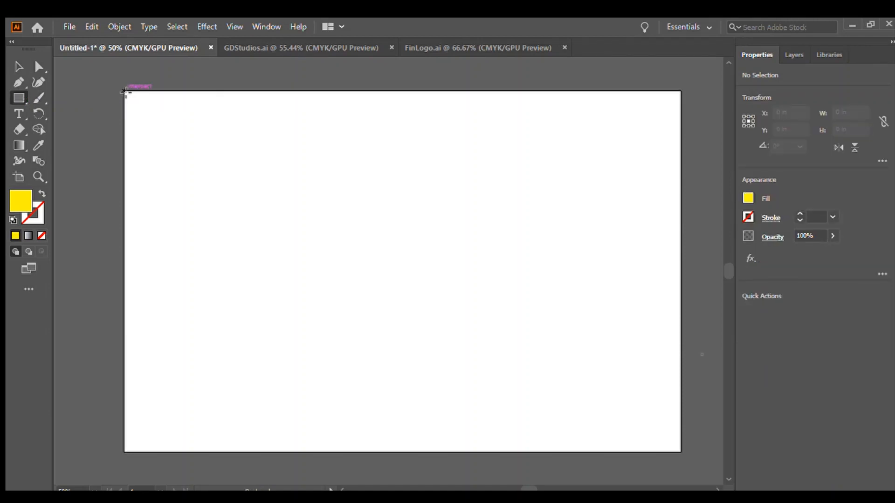
{"action": "mouse_move", "coordinate": [126, 92]}
{"action": "left_mouse_down"}
{"action": "mouse_move", "coordinate": [515, 378]}
{"action": "mouse_move", "coordinate": [679, 461]}
{"action": "mouse_move", "coordinate": [681, 451]}
{"action": "left_mouse_up"}
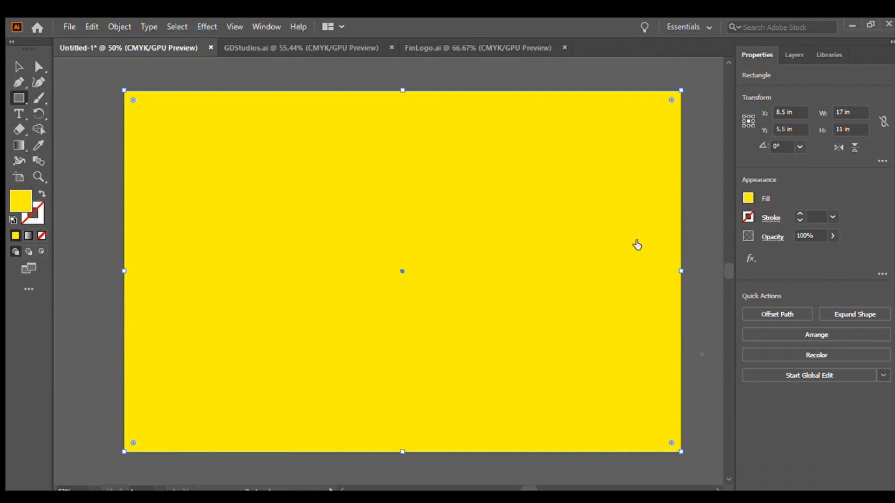
{"action": "key", "text": "d"}
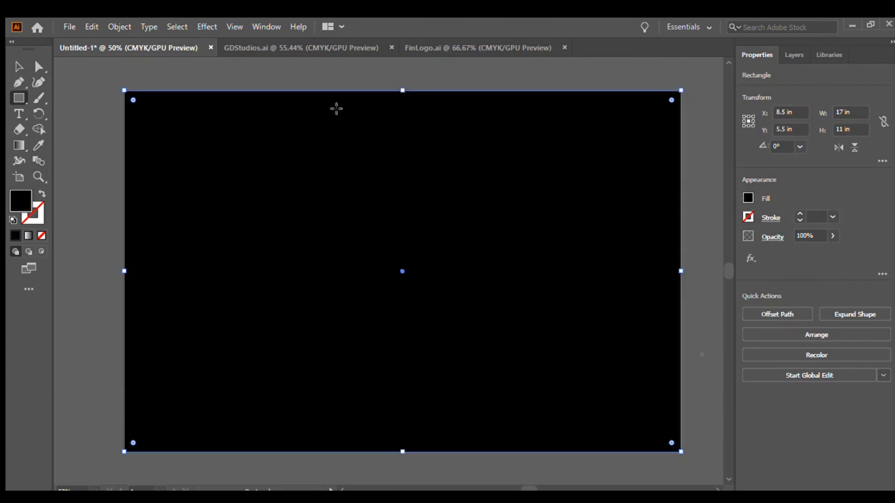
{"action": "left_click", "coordinate": [19, 66]}
{"action": "left_click", "coordinate": [77, 128]}
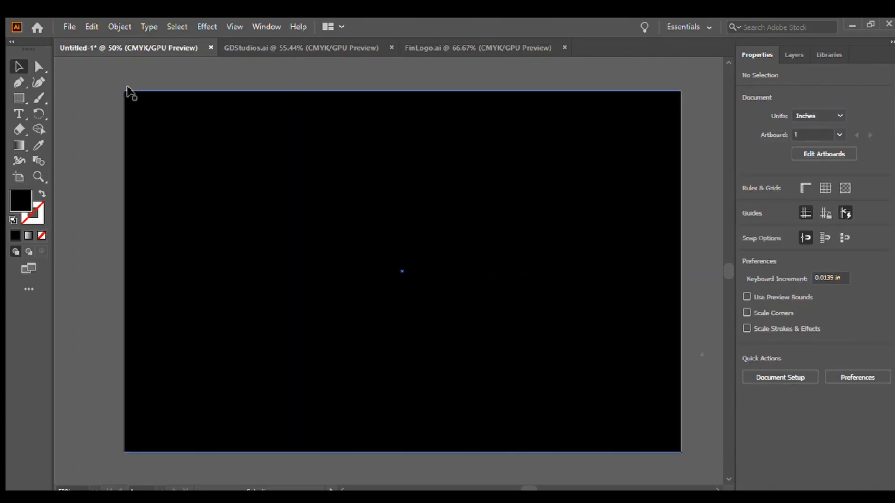
- Draw a circle about 4.52 in across near the centre of the black background
{"action": "left_click", "coordinate": [17, 97]}
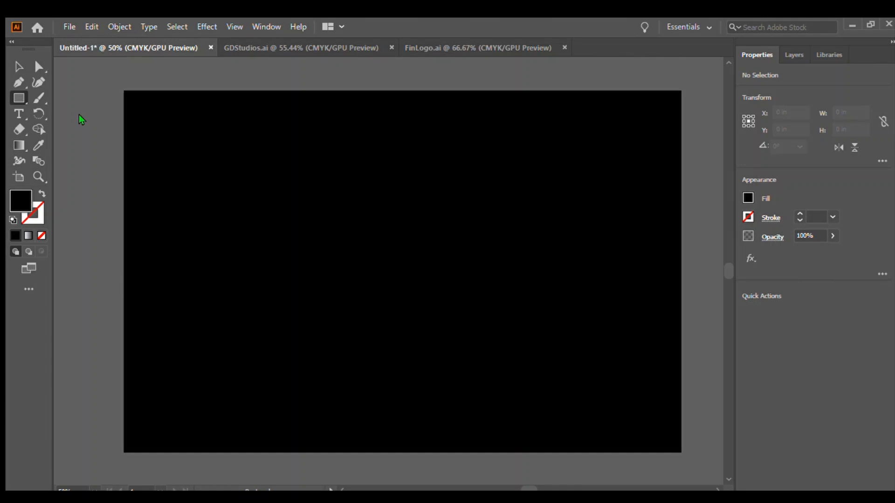
{"action": "key", "text": "l"}
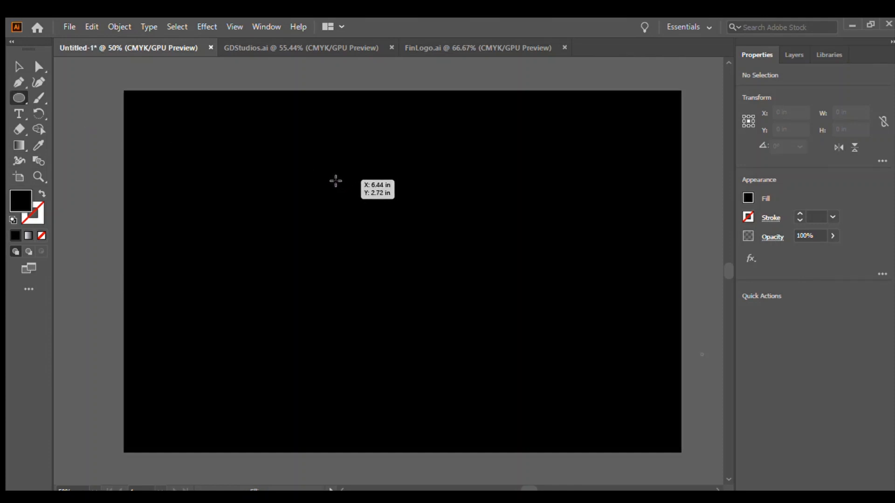
{"action": "left_click_drag", "start_coordinate": [336, 181], "coordinate": [482, 279]}
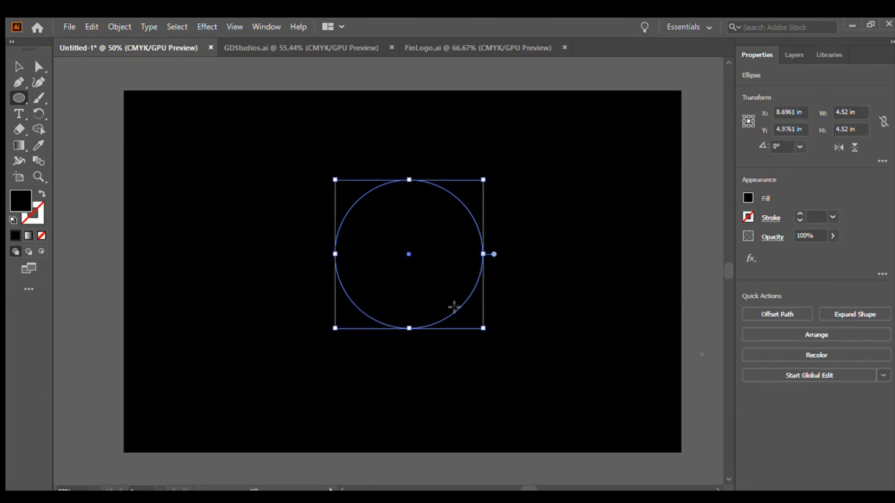
- Give the circle a white stroke and set its weight to 13 pt
{"action": "left_click", "coordinate": [749, 217]}
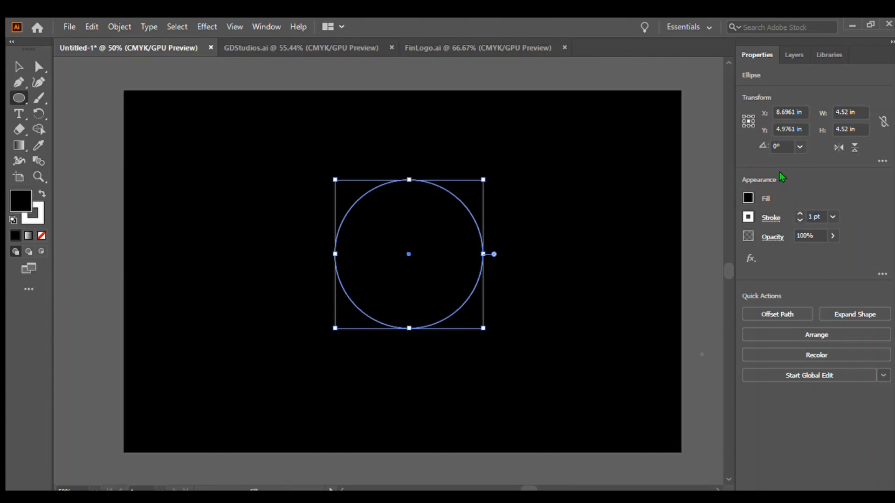
{"action": "left_click", "coordinate": [798, 215]}
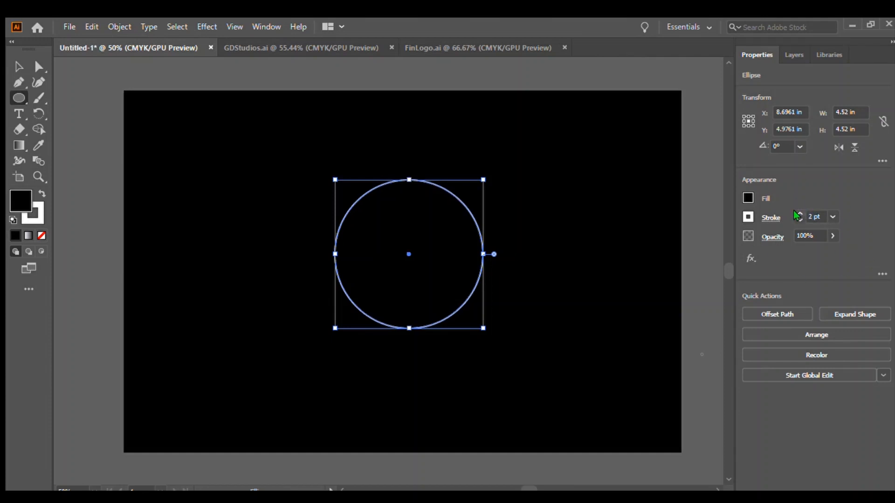
{"action": "left_click", "coordinate": [797, 214]}
{"action": "left_click", "coordinate": [798, 215]}
{"action": "left_click", "coordinate": [797, 214]}
{"action": "left_click", "coordinate": [797, 215]}
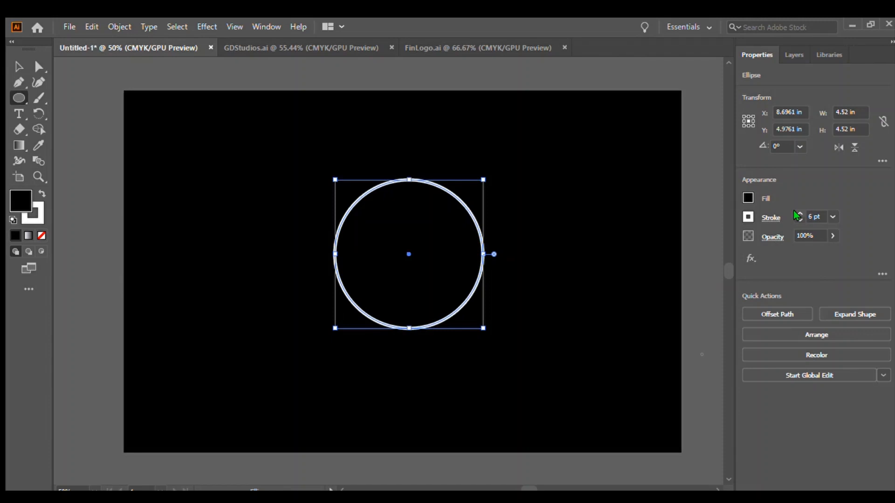
{"action": "left_click", "coordinate": [797, 214]}
{"action": "left_click", "coordinate": [797, 214]}
{"action": "left_click", "coordinate": [798, 214]}
{"action": "left_click", "coordinate": [797, 214]}
{"action": "left_click", "coordinate": [797, 214]}
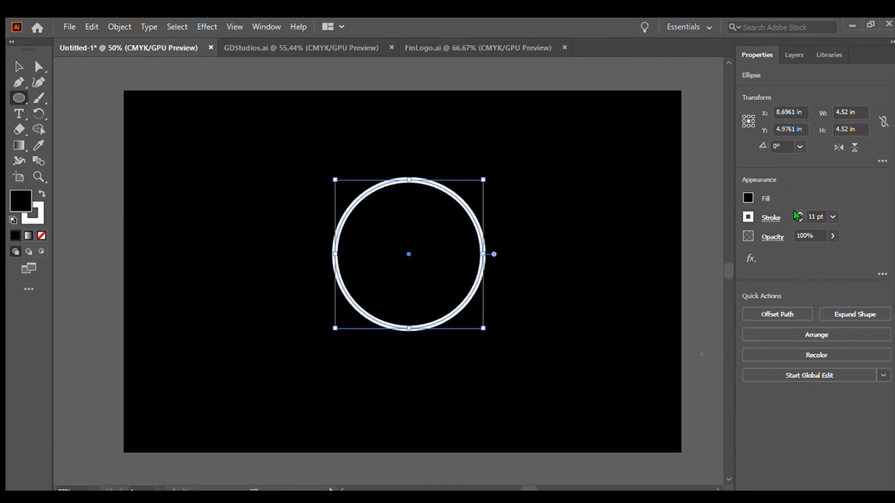
{"action": "left_click", "coordinate": [797, 215]}
{"action": "left_click", "coordinate": [797, 214]}
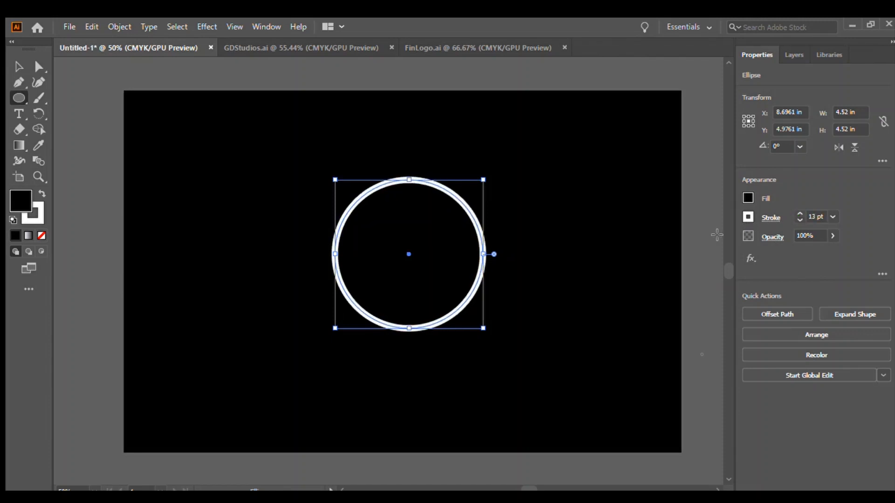
- Move the circle slightly upward on the black background and deselect it
{"action": "left_click", "coordinate": [18, 66]}
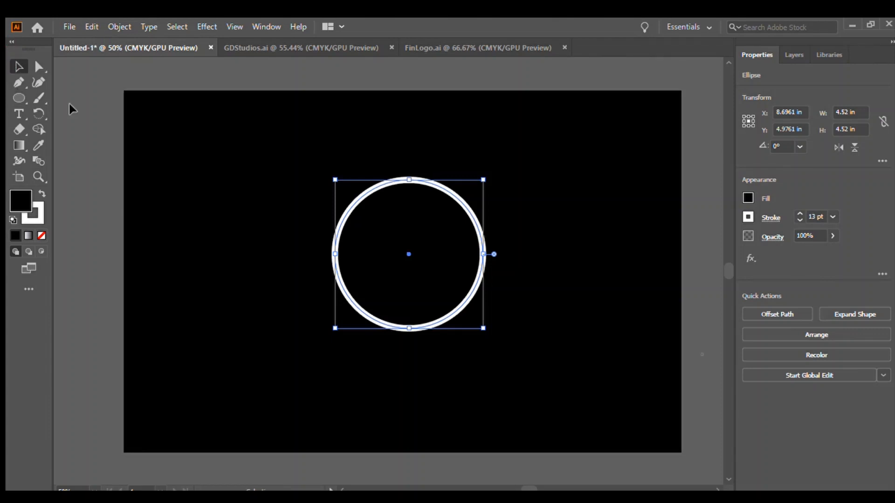
{"action": "left_click", "coordinate": [97, 141]}
{"action": "left_click", "coordinate": [397, 329]}
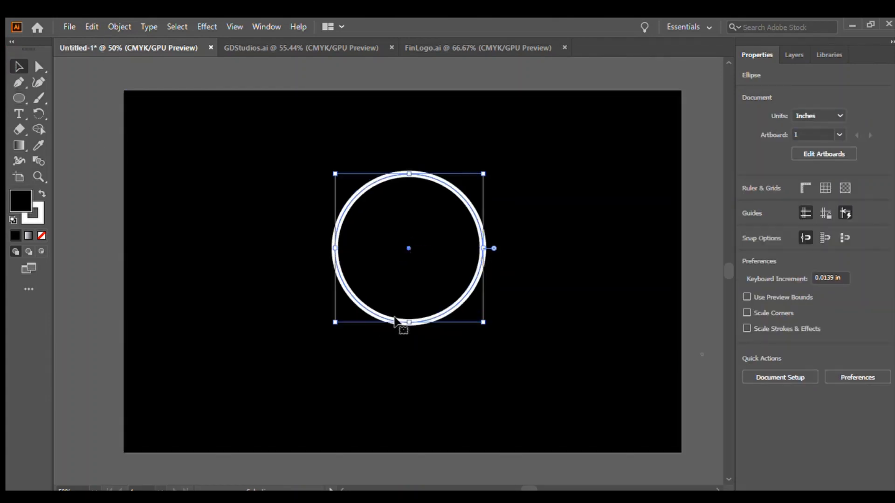
{"action": "left_click", "coordinate": [699, 263]}
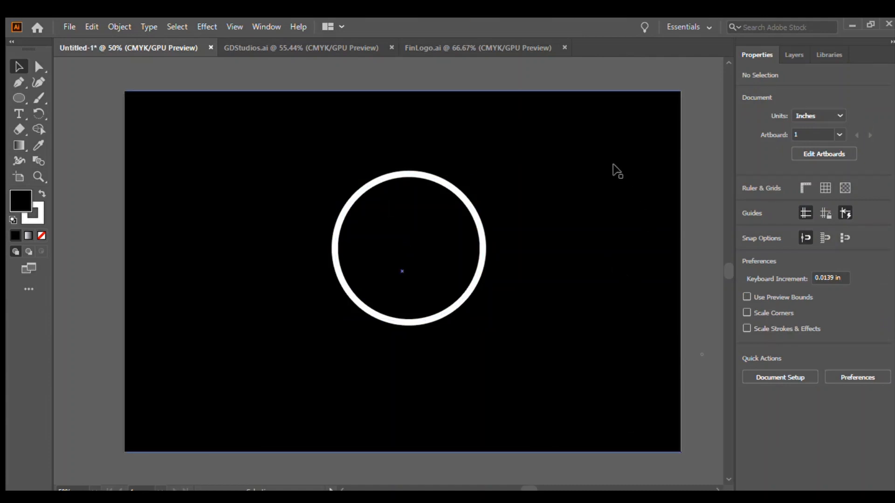
- Move the black rectangle and the circle towards the artboard's lower-left corner, and remove the circle's fill
{"action": "left_click_drag", "start_coordinate": [613, 166], "coordinate": [187, 457]}
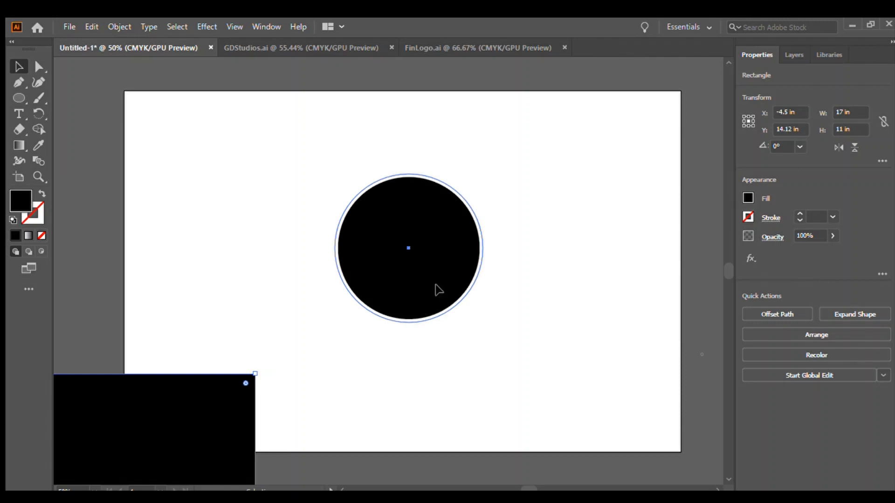
{"action": "left_click_drag", "start_coordinate": [435, 289], "coordinate": [265, 338]}
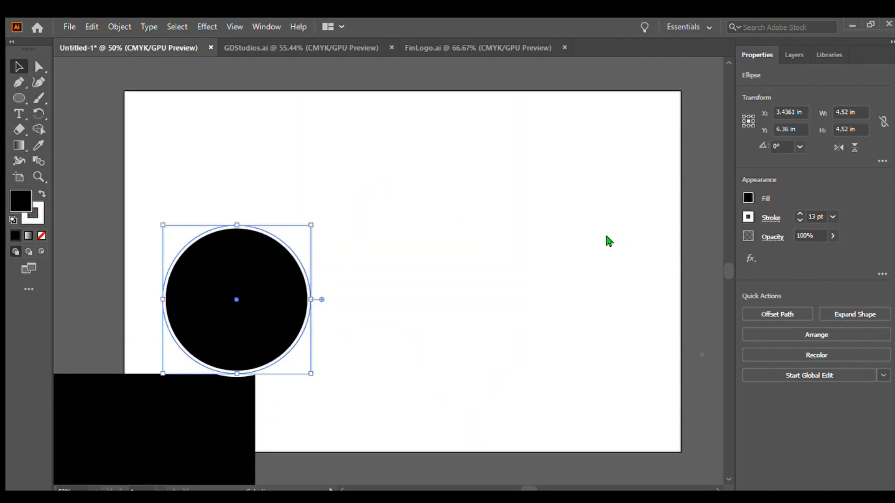
{"action": "key", "text": "slash"}
- Shift the rectangle and circle up together, and place the white circle outline over the black rectangle
{"action": "left_click_drag", "start_coordinate": [271, 326], "coordinate": [206, 426]}
{"action": "left_click_drag", "start_coordinate": [283, 354], "coordinate": [317, 280]}
{"action": "left_click", "coordinate": [477, 231]}
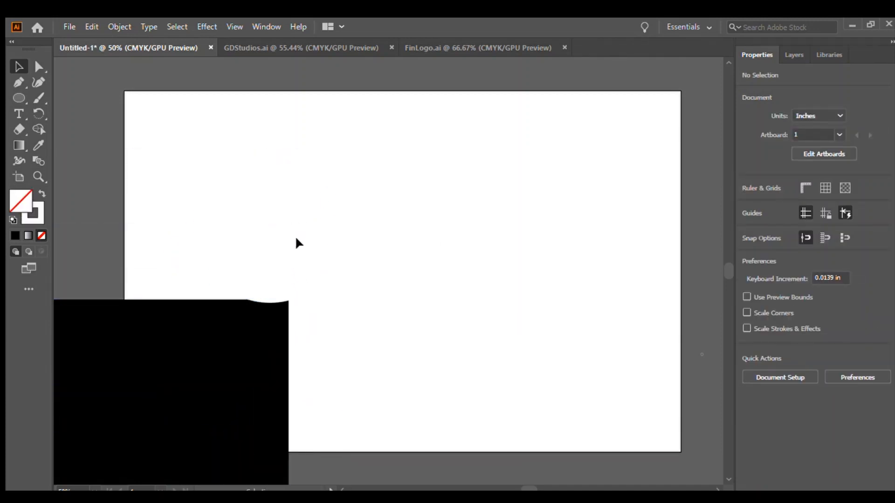
{"action": "left_click_drag", "start_coordinate": [316, 280], "coordinate": [190, 437]}
{"action": "left_click", "coordinate": [447, 294]}
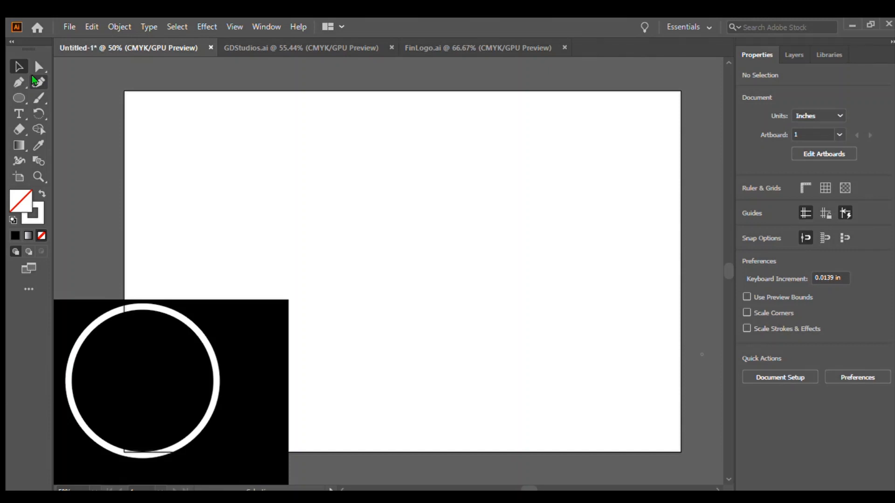
{"action": "left_click", "coordinate": [18, 114]}
{"action": "left_click", "coordinate": [243, 173]}
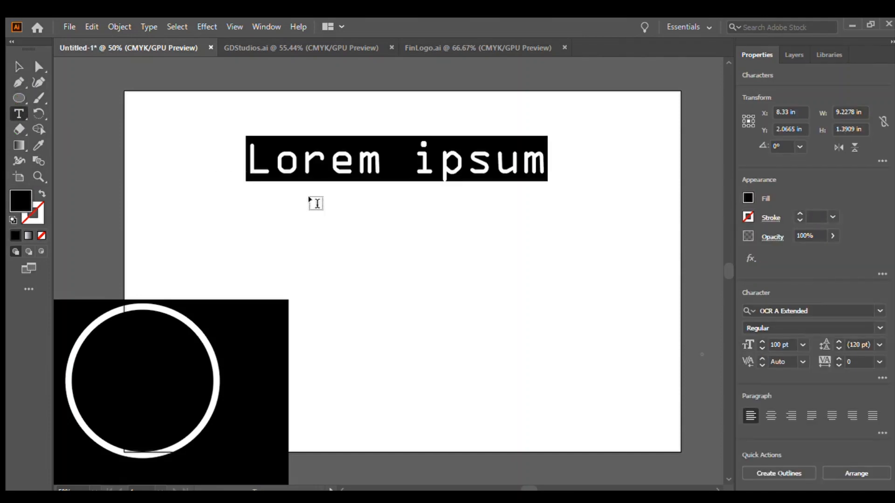
{"action": "key", "text": "BackSpace"}
{"action": "type", "text": "~"}
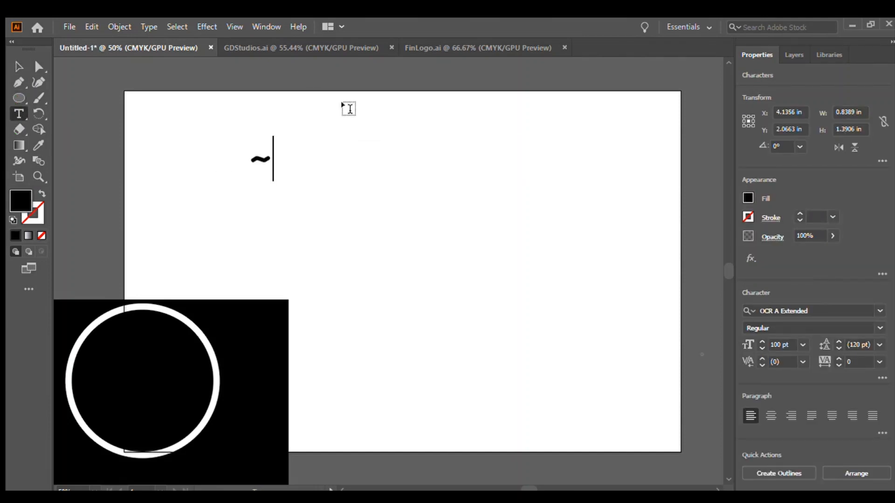
{"action": "key", "text": "BackSpace"}
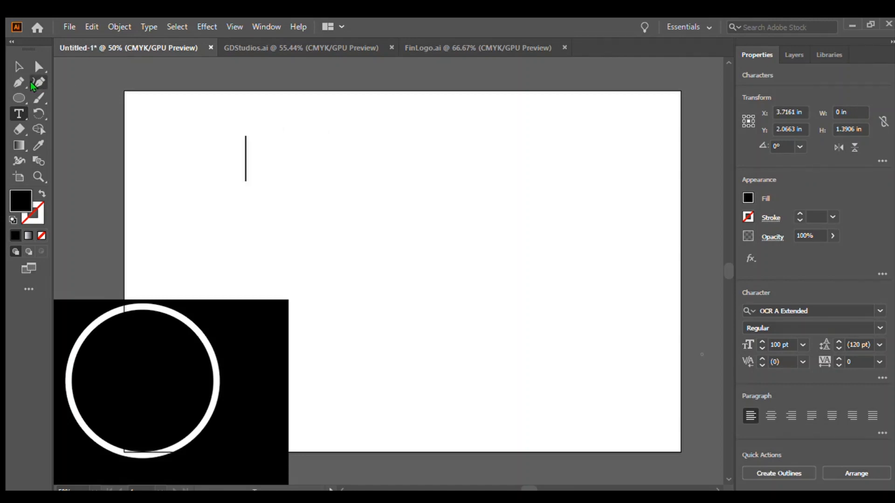
{"action": "type", "text": "Shift -"}
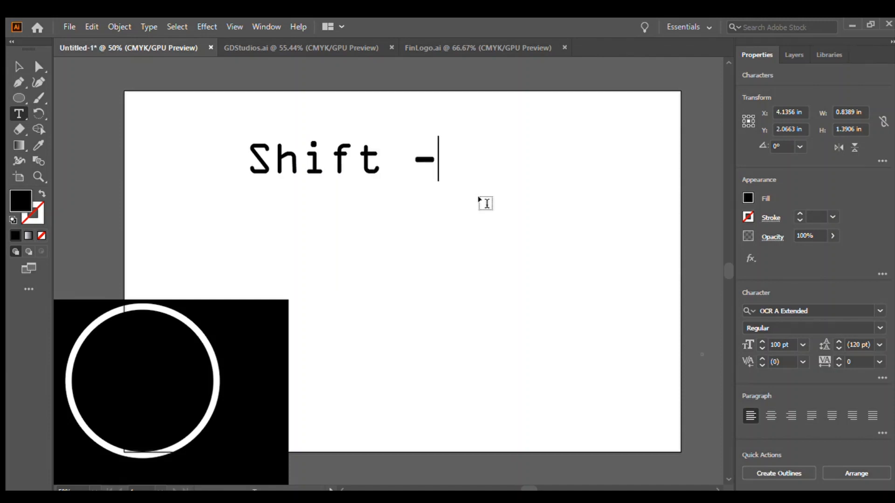
{"action": "key", "text": "BackSpace"}
{"action": "type", "text": "="}
{"action": "key", "text": "BackSpace"}
{"action": "key", "text": "BackSpace"}
{"action": "type", "text": "+"}
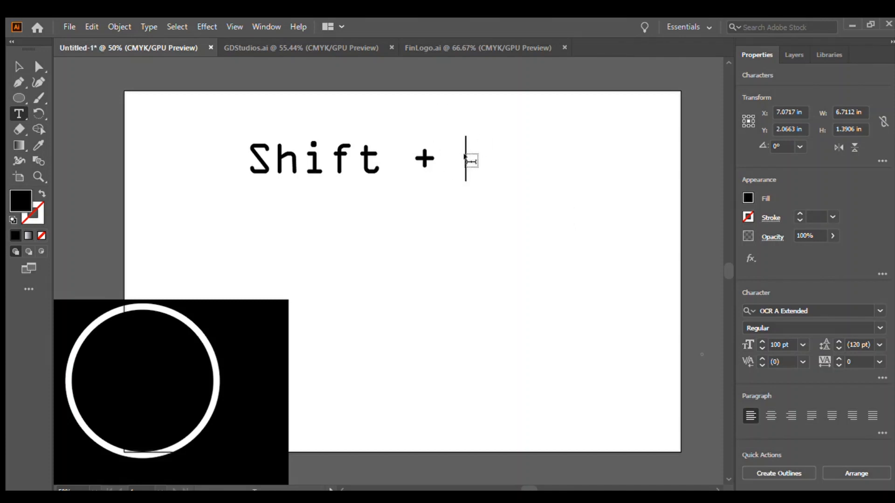
{"action": "type", "text": "~"}
{"action": "key", "text": "BackSpace"}
{"action": "key", "text": "BackSpace"}
{"action": "key", "text": "BackSpace"}
{"action": "key", "text": "BackSpace"}
{"action": "key", "text": "BackSpace"}
{"action": "key", "text": "BackSpace"}
{"action": "key", "text": "BackSpace"}
{"action": "key", "text": "BackSpace"}
{"action": "key", "text": "BackSpace"}
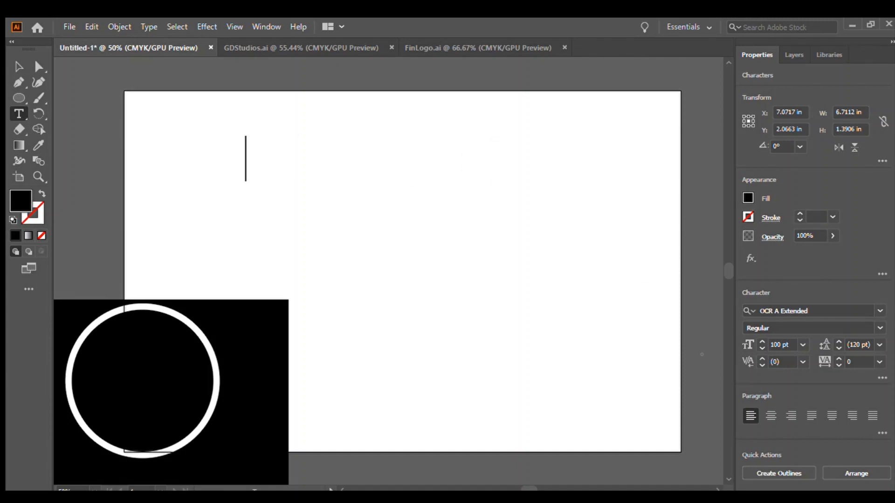
{"action": "left_click", "coordinate": [18, 67]}
{"action": "left_click", "coordinate": [230, 192]}
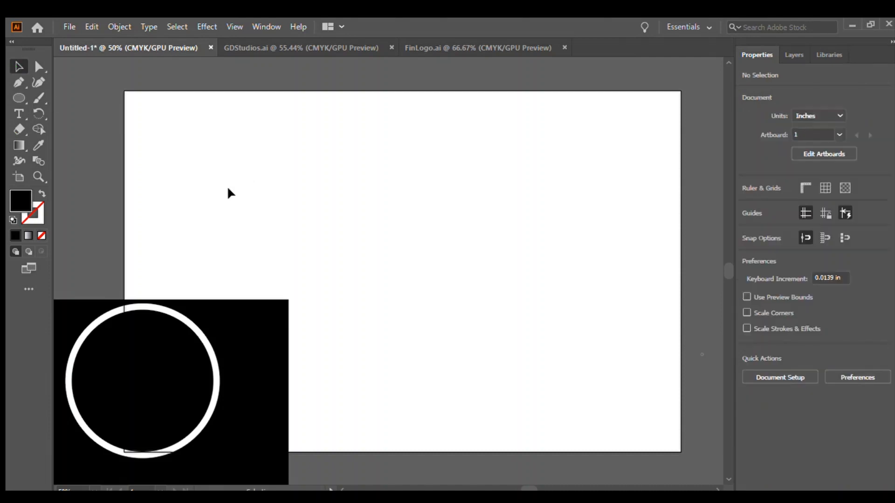
- Check the reference fin and draw a closed black fin shape about 2 in wide and 2.85 in tall with the Curvature tool
{"action": "left_click", "coordinate": [37, 83]}
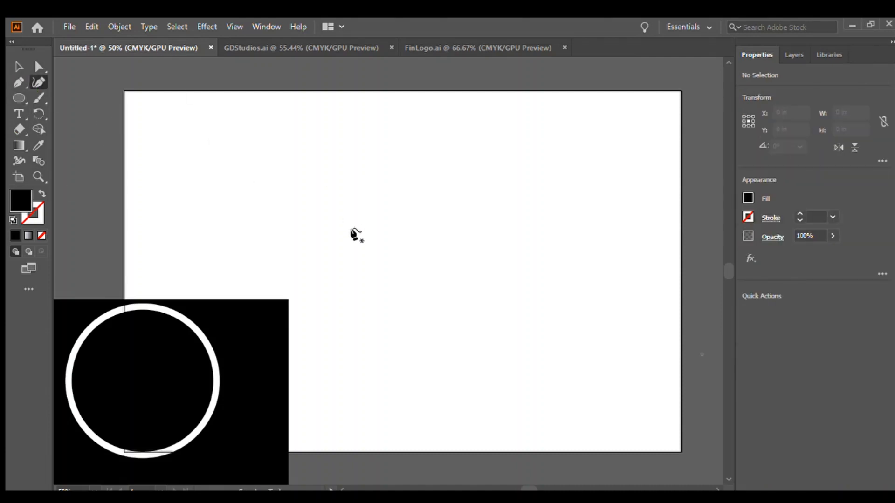
{"action": "left_click", "coordinate": [445, 46]}
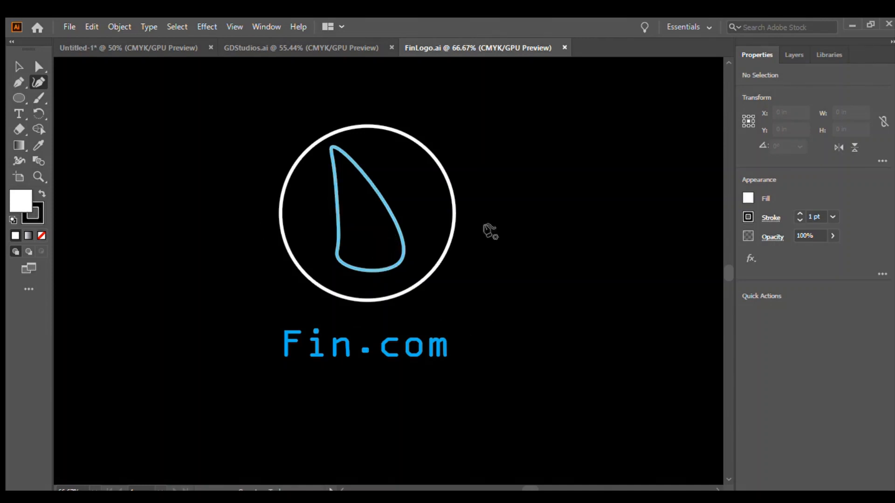
{"action": "left_click", "coordinate": [153, 46]}
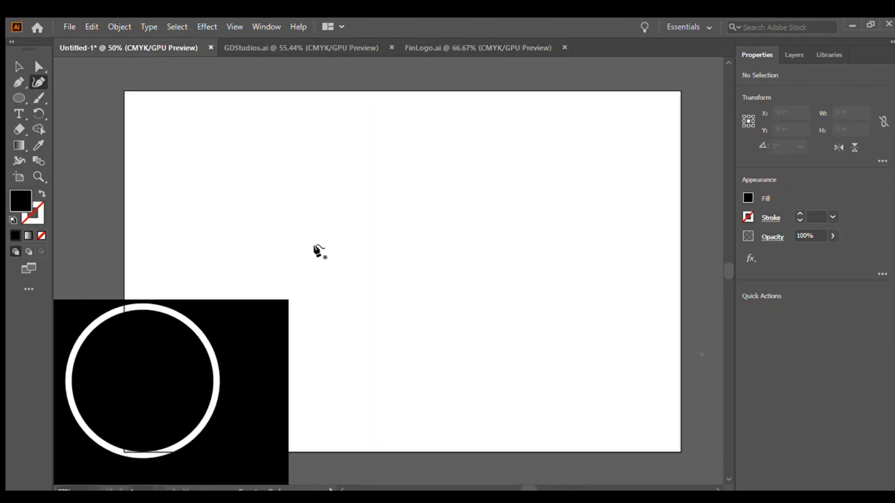
{"action": "left_click", "coordinate": [351, 194]}
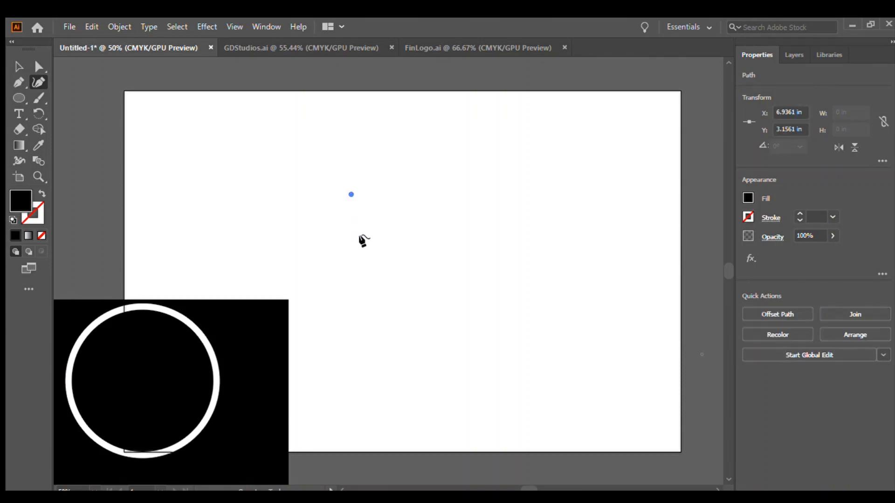
{"action": "left_click", "coordinate": [362, 286]}
{"action": "mouse_move", "coordinate": [362, 286]}
{"action": "left_mouse_down"}
{"action": "mouse_move", "coordinate": [397, 301]}
{"action": "mouse_move", "coordinate": [368, 298]}
{"action": "mouse_move", "coordinate": [364, 287]}
{"action": "left_mouse_up"}
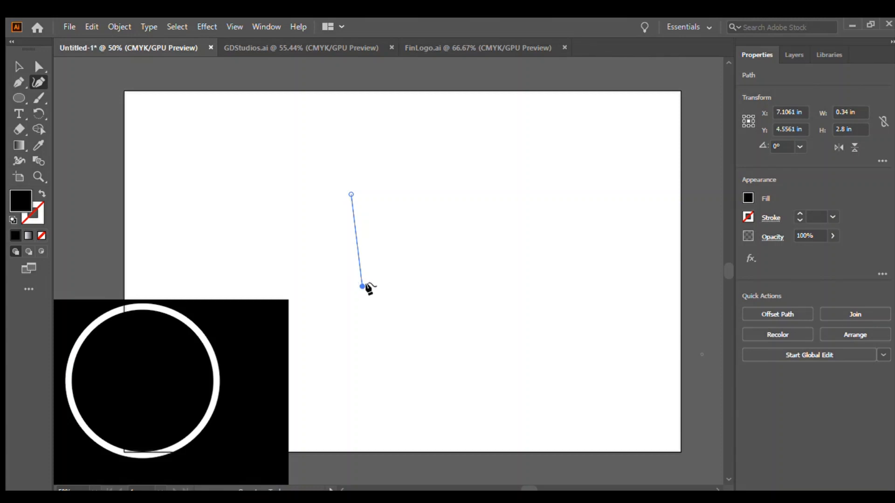
{"action": "left_click", "coordinate": [370, 287]}
{"action": "left_click", "coordinate": [389, 284]}
{"action": "left_click_drag", "start_coordinate": [412, 266], "coordinate": [409, 259]}
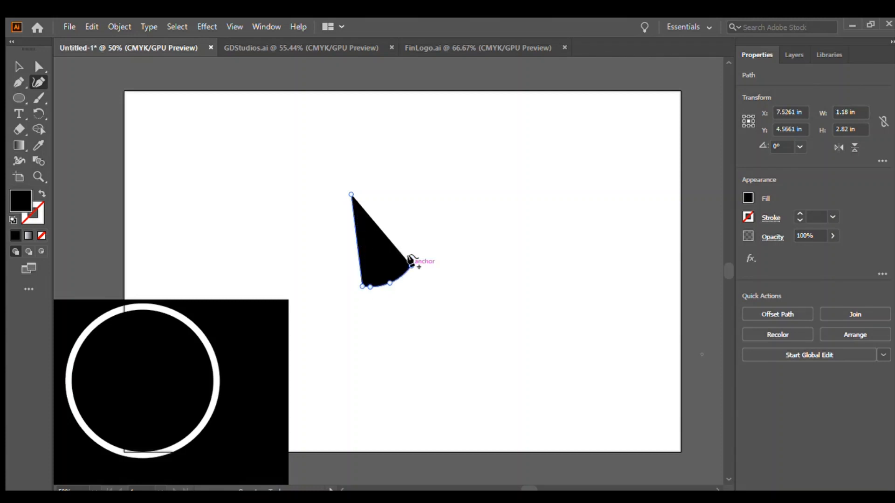
{"action": "left_click", "coordinate": [352, 193]}
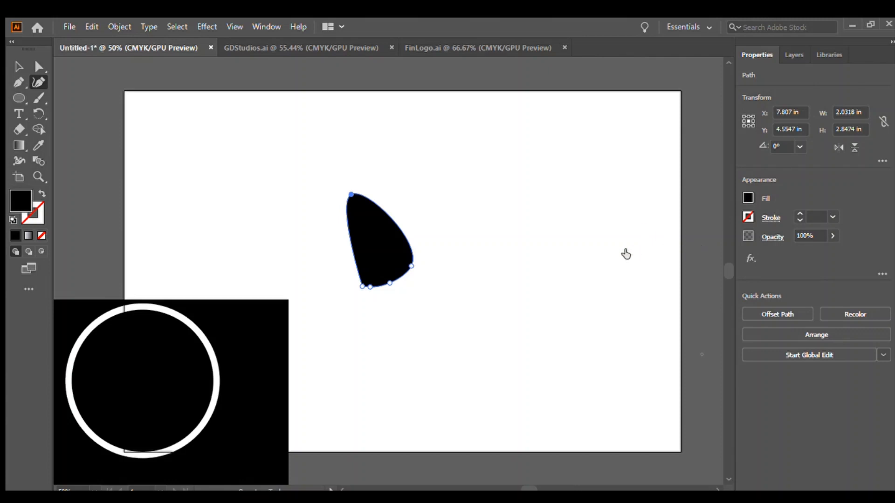
- Remove the fin shape's fill and give it a blue outline with a stroke weight of about 8 pt
{"action": "key", "text": "slash"}
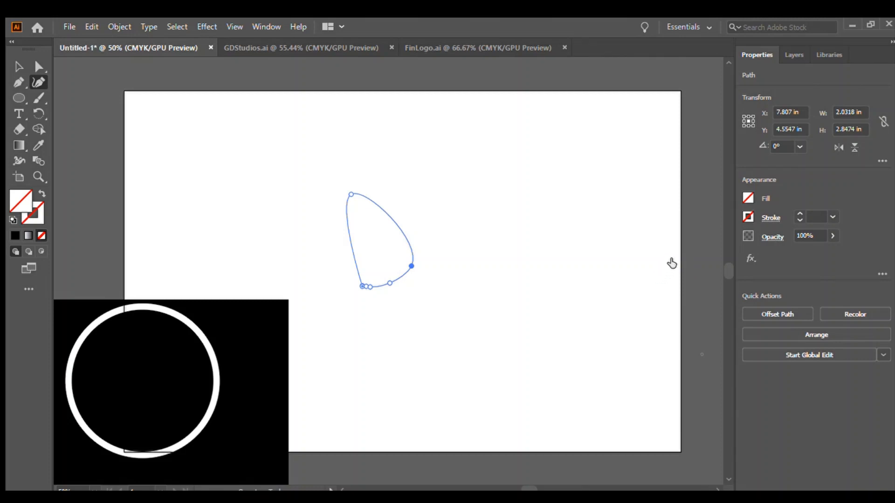
{"action": "key", "text": "ctrl+z"}
{"action": "left_click", "coordinate": [800, 213]}
{"action": "left_click", "coordinate": [798, 213]}
{"action": "left_click", "coordinate": [797, 213]}
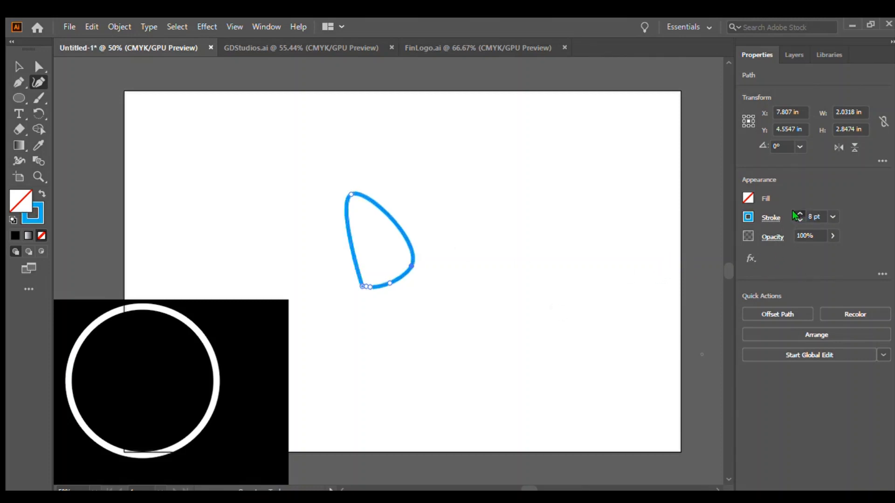
{"action": "left_click", "coordinate": [798, 214]}
- Move the white circle around the blue fin, and move the black rectangle behind them so it exactly covers the artboard
{"action": "key", "text": "v"}
{"action": "left_click", "coordinate": [247, 419]}
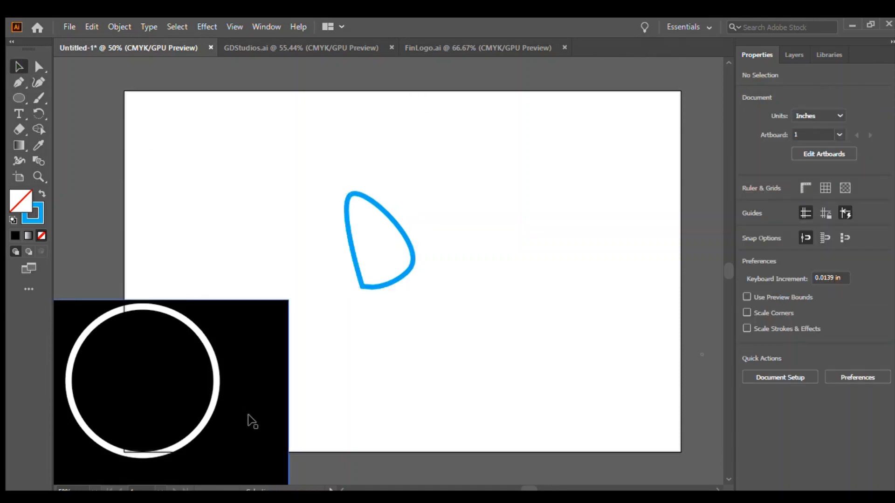
{"action": "left_click_drag", "start_coordinate": [213, 398], "coordinate": [435, 259]}
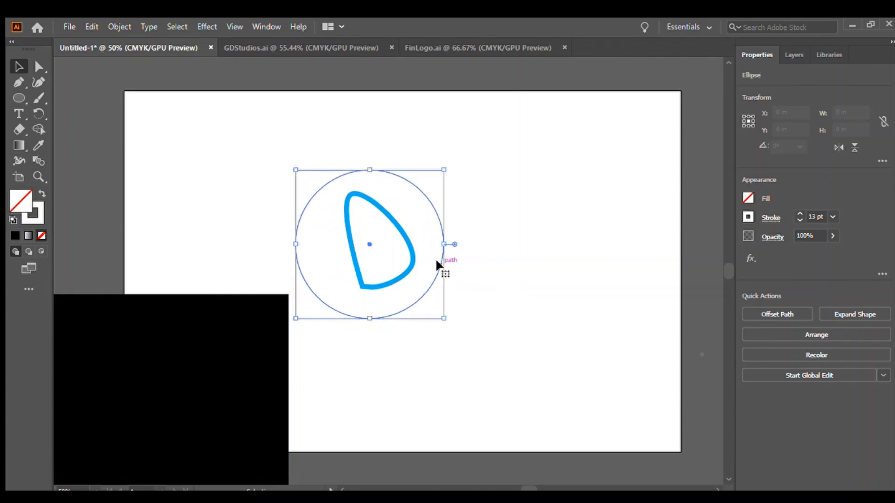
{"action": "left_click_drag", "start_coordinate": [264, 362], "coordinate": [574, 182]}
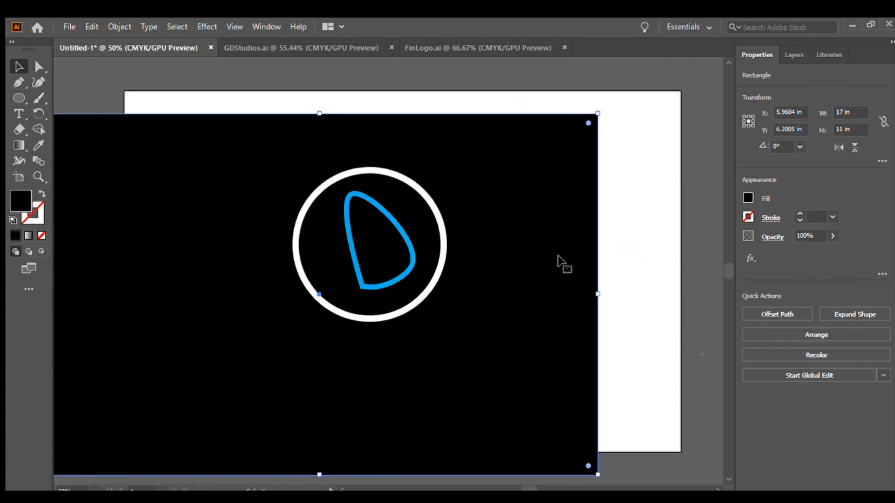
{"action": "left_click_drag", "start_coordinate": [562, 262], "coordinate": [650, 235]}
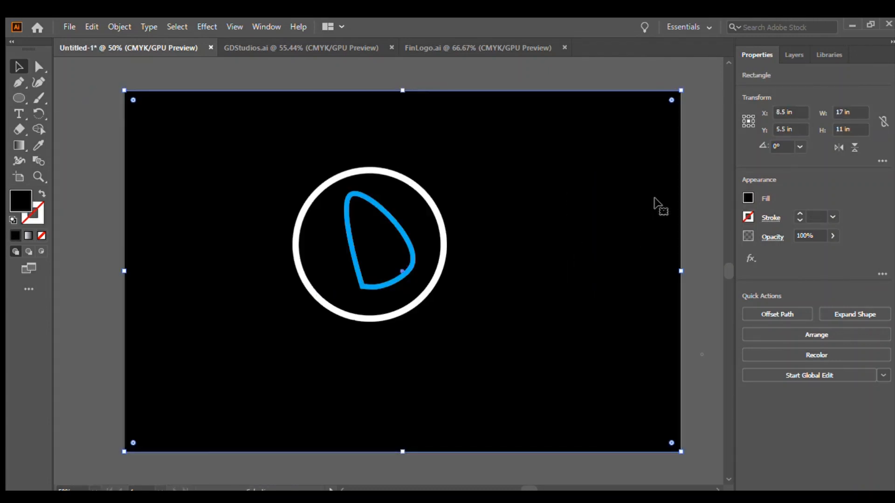
{"action": "left_click", "coordinate": [708, 213]}
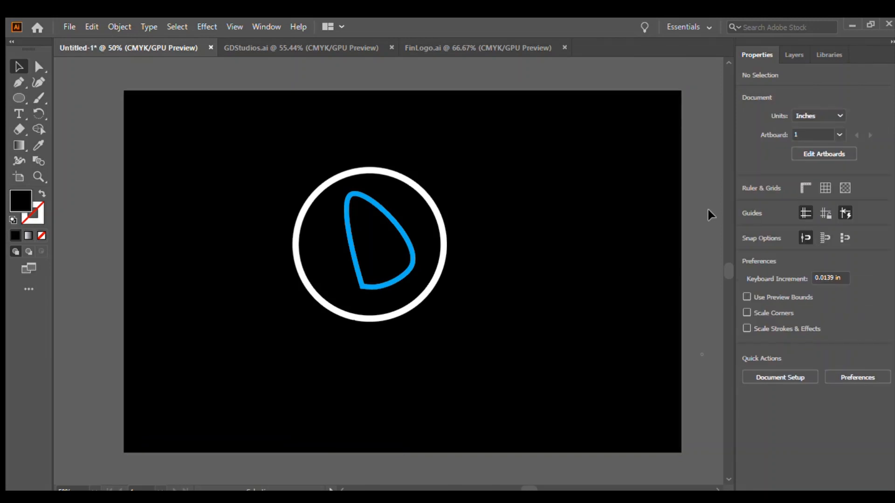
- Start a text line just below the circle in OCR A Extended at 100 pt and clear its placeholder text
{"action": "left_click", "coordinate": [19, 113]}
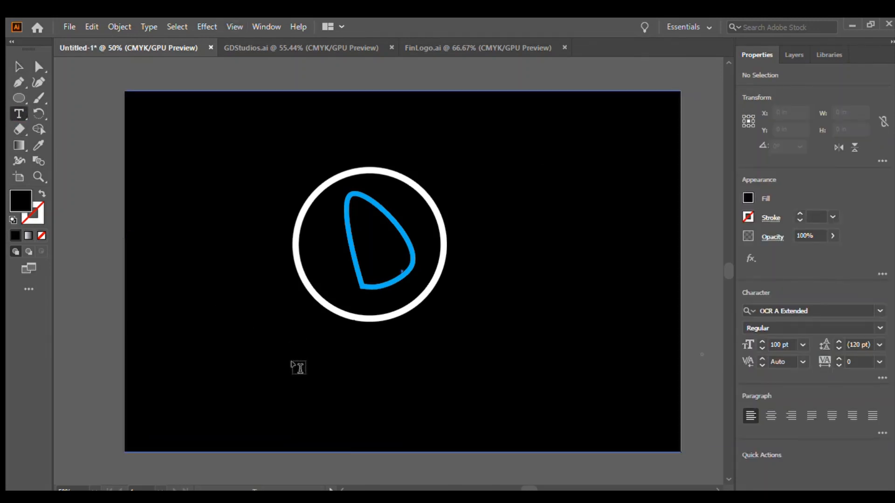
{"action": "left_click", "coordinate": [271, 363]}
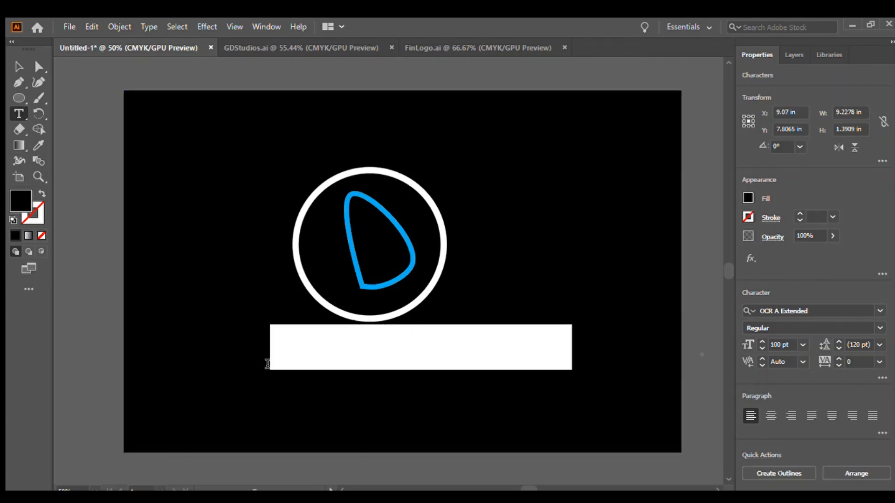
{"action": "key", "text": "BackSpace"}
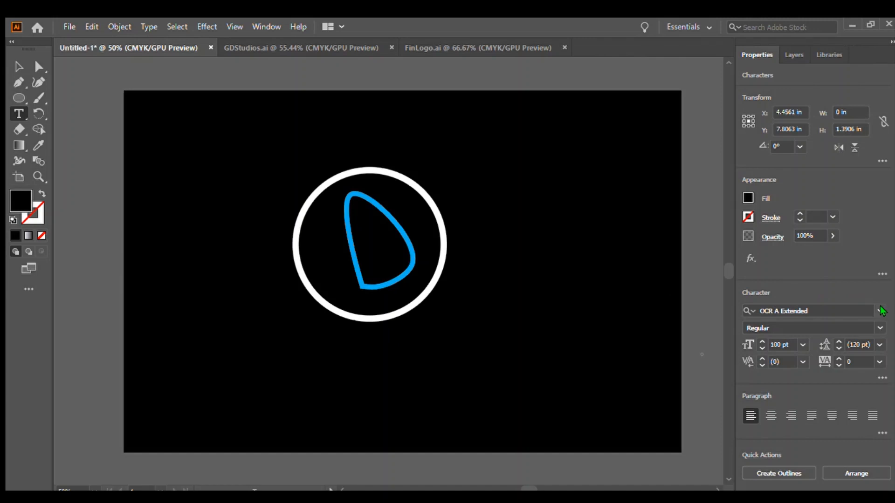
{"action": "left_click", "coordinate": [860, 311]}
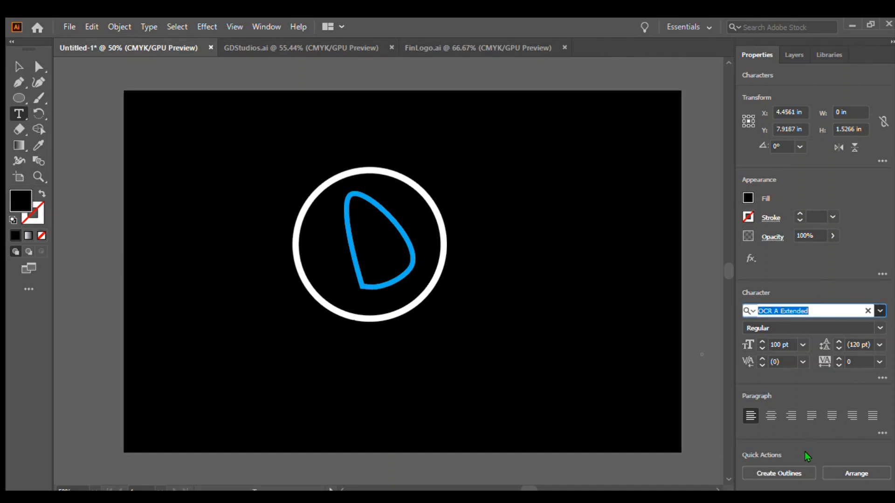
{"action": "key", "text": "Escape"}
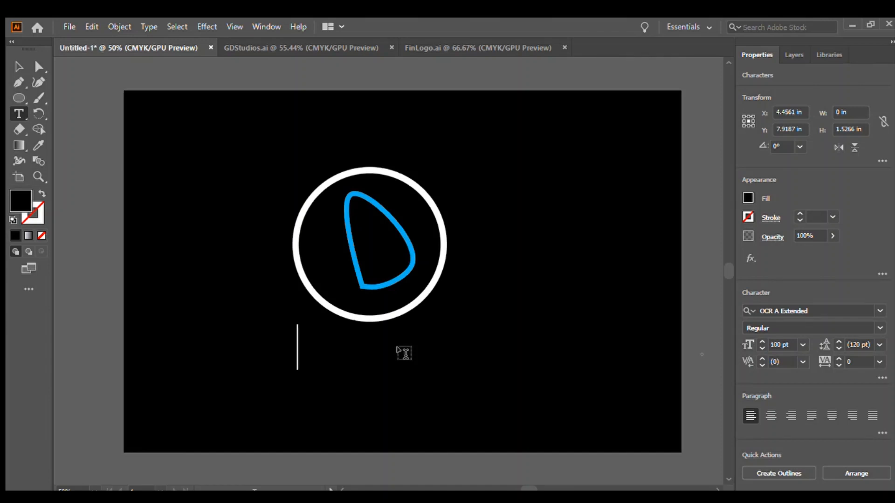
{"action": "key", "text": "BackSpace"}
{"action": "key", "text": "BackSpace"}
{"action": "key", "text": "BackSpace"}
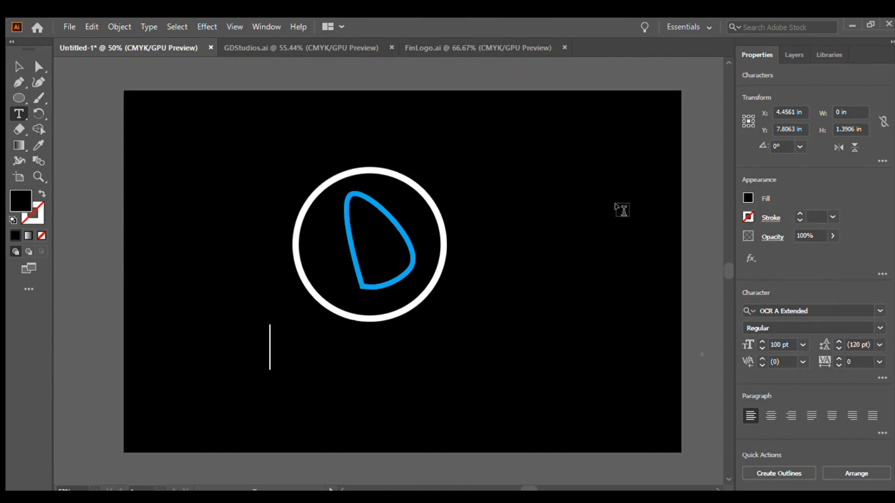
- Set the text fill to the fin's blue and enter "Fin.com" below the circle
{"action": "left_click", "coordinate": [670, 247]}
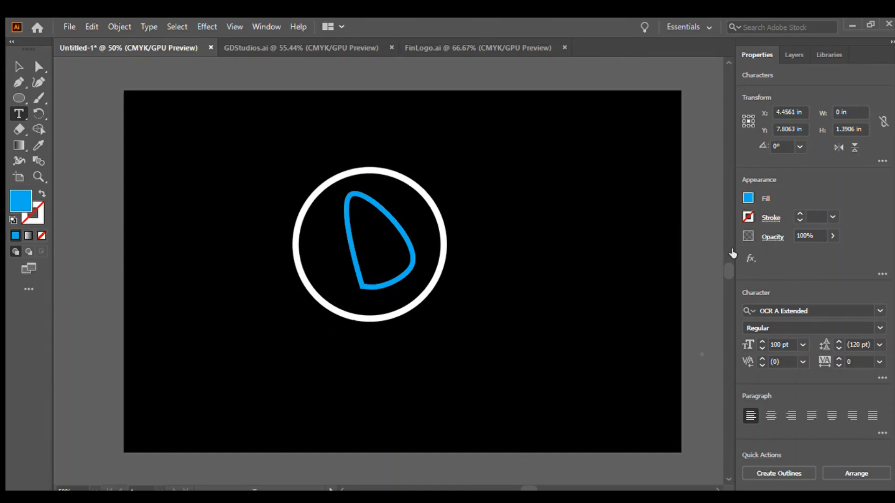
{"action": "left_click", "coordinate": [269, 377]}
{"action": "type", "text": "F"}
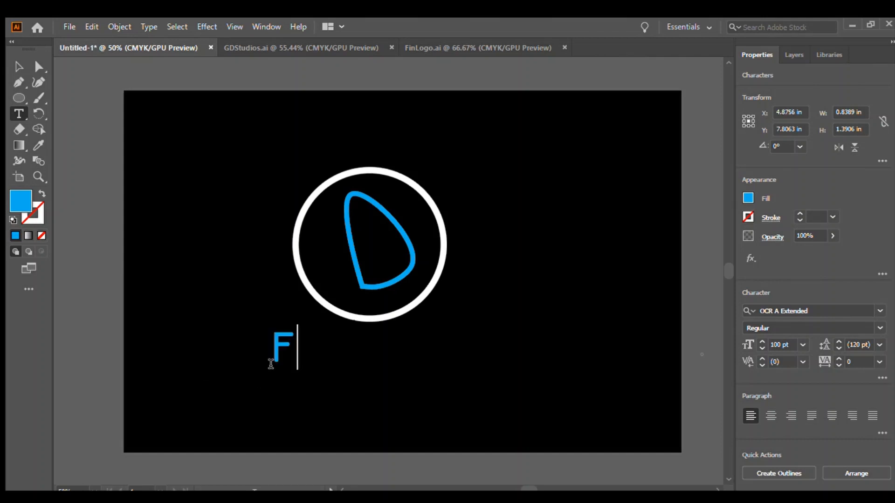
{"action": "type", "text": "in.com"}
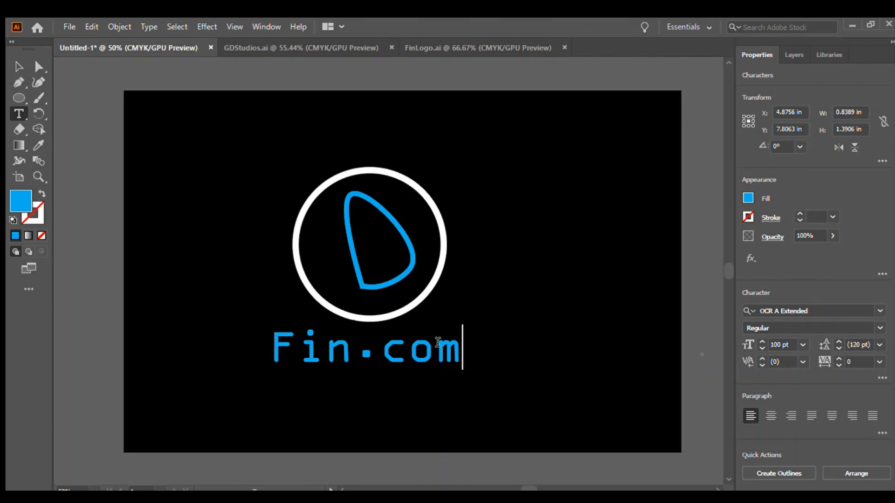
- Try the logo text in capitals as "FIN", and change it back to "Fin.com"
{"action": "key", "text": "BackSpace"}
{"action": "key", "text": "BackSpace"}
{"action": "key", "text": "BackSpace"}
{"action": "key", "text": "BackSpace"}
{"action": "key", "text": "BackSpace"}
{"action": "key", "text": "BackSpace"}
{"action": "key", "text": "BackSpace"}
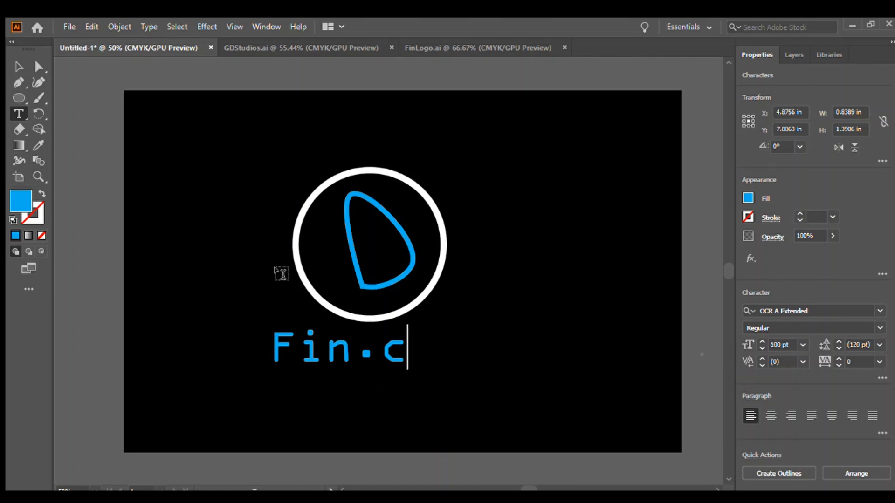
{"action": "type", "text": "FIN"}
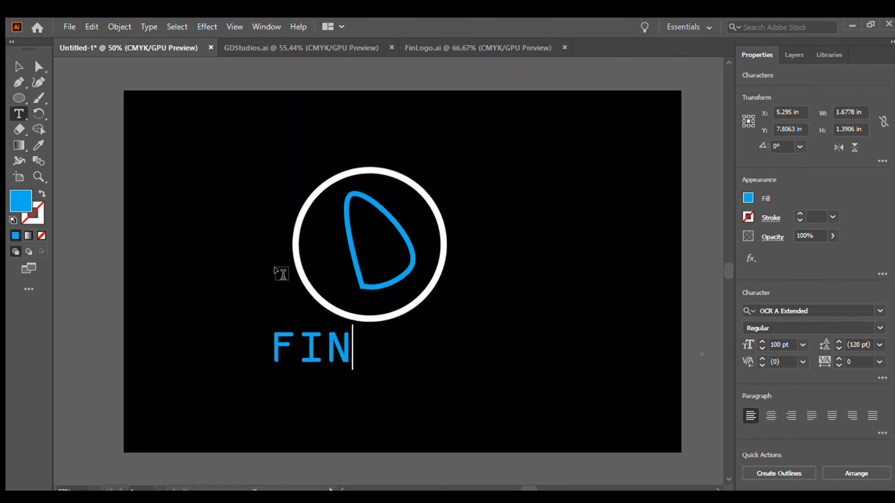
{"action": "key", "text": "BackSpace"}
{"action": "key", "text": "BackSpace"}
{"action": "key", "text": "BackSpace"}
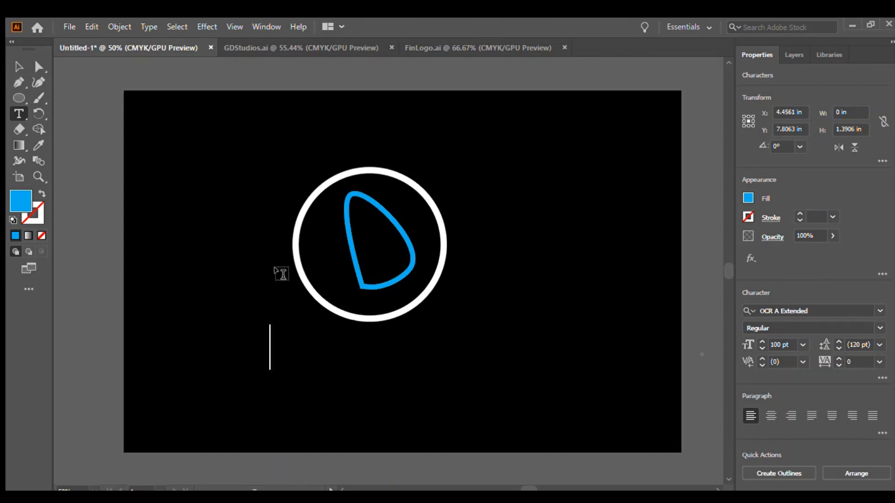
{"action": "type", "text": "Fin.com"}
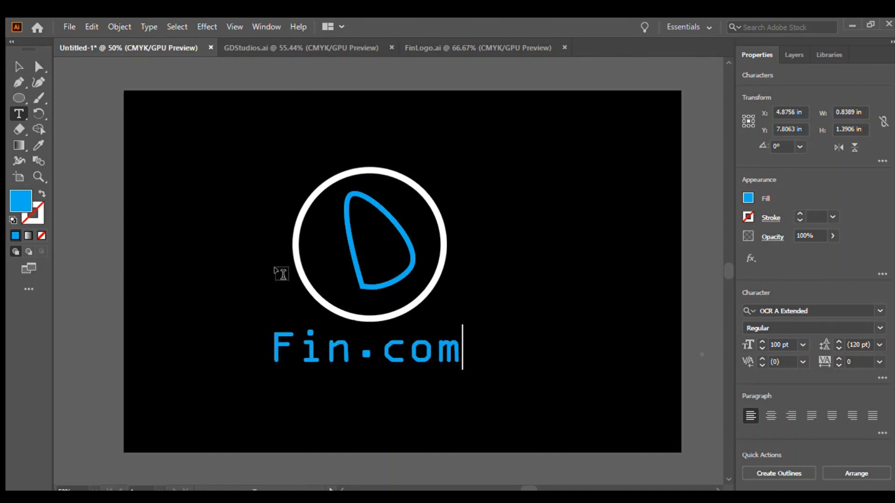
- Move the "Fin.com" text slightly down and to the right beneath the circle, and deselect it
{"action": "left_click", "coordinate": [18, 66]}
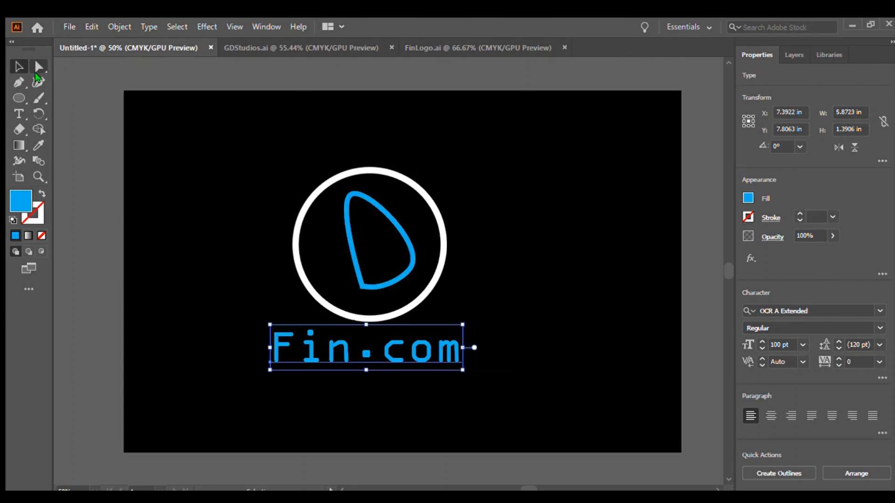
{"action": "left_click", "coordinate": [131, 208]}
{"action": "scroll", "coordinate": [131, 208], "scroll_direction": "left", "scroll_amount": 1}
{"action": "left_click_drag", "start_coordinate": [332, 350], "coordinate": [343, 360]}
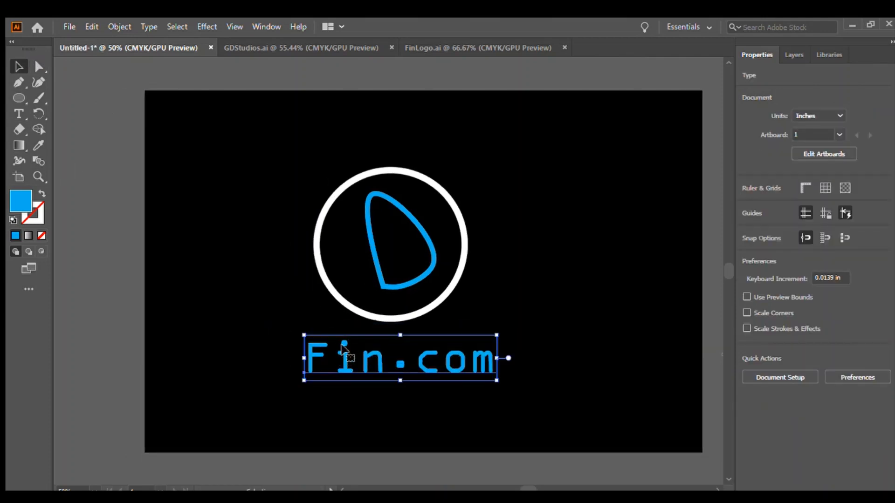
{"action": "left_click", "coordinate": [706, 331]}
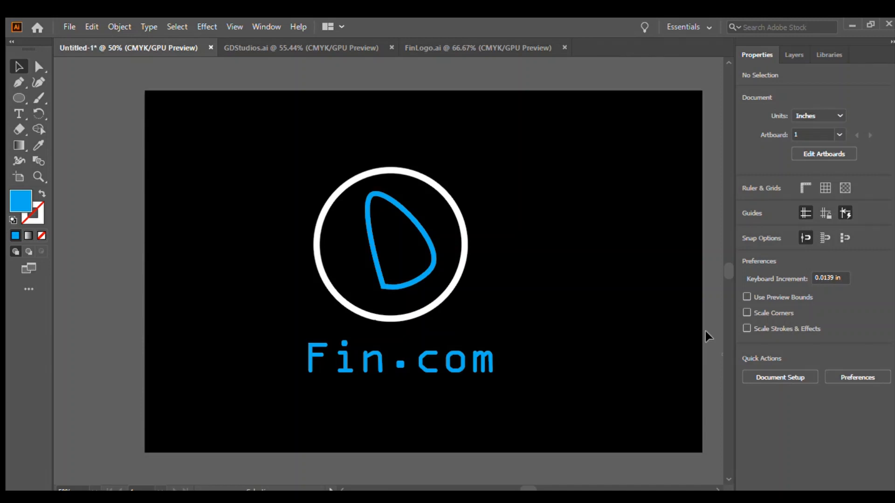